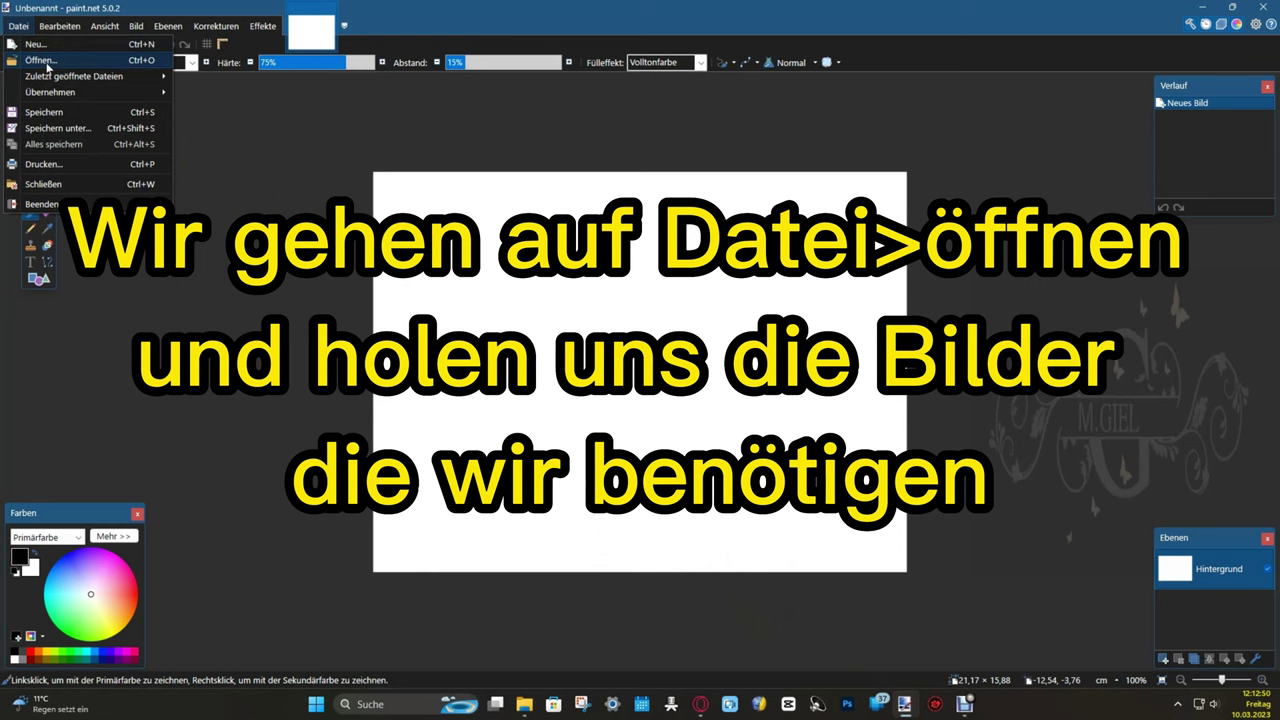
Step: Browse to the Paint.net folder inside Bilder for opening files, and enlarge the dialog to show all images
click(46, 62)
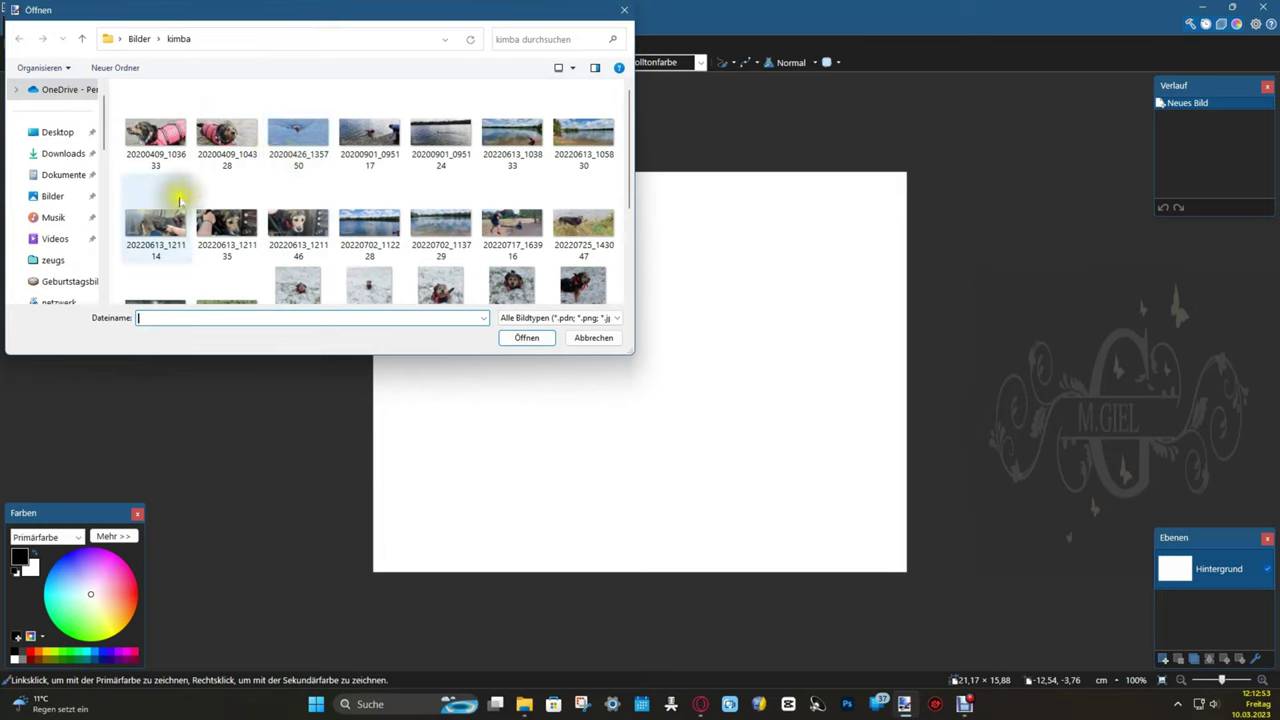
click(55, 198)
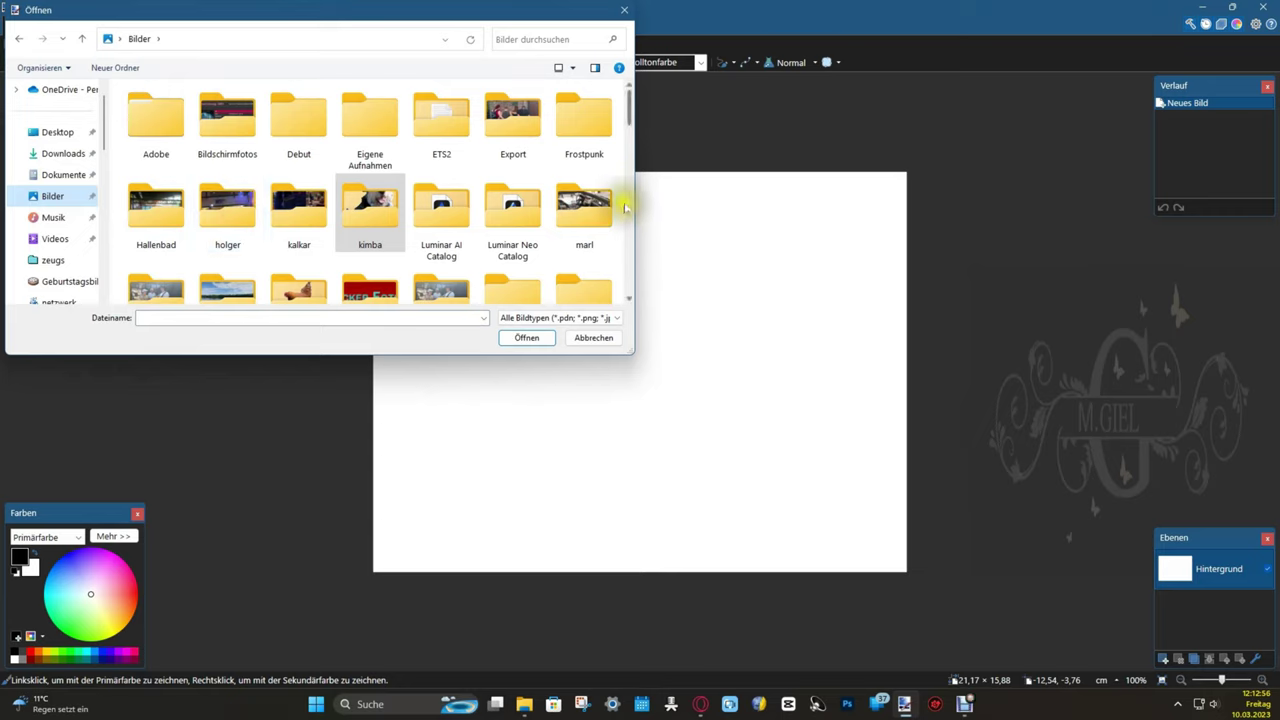
drag(631, 122, 630, 148)
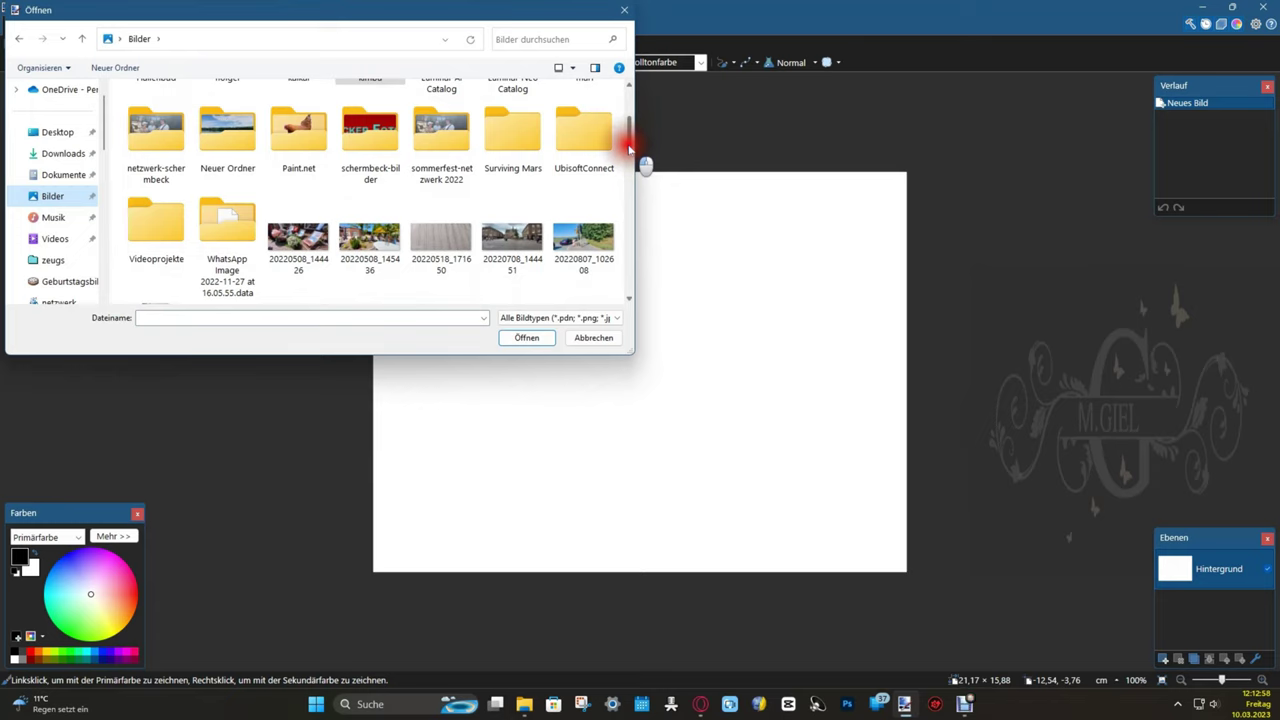
double_click(297, 145)
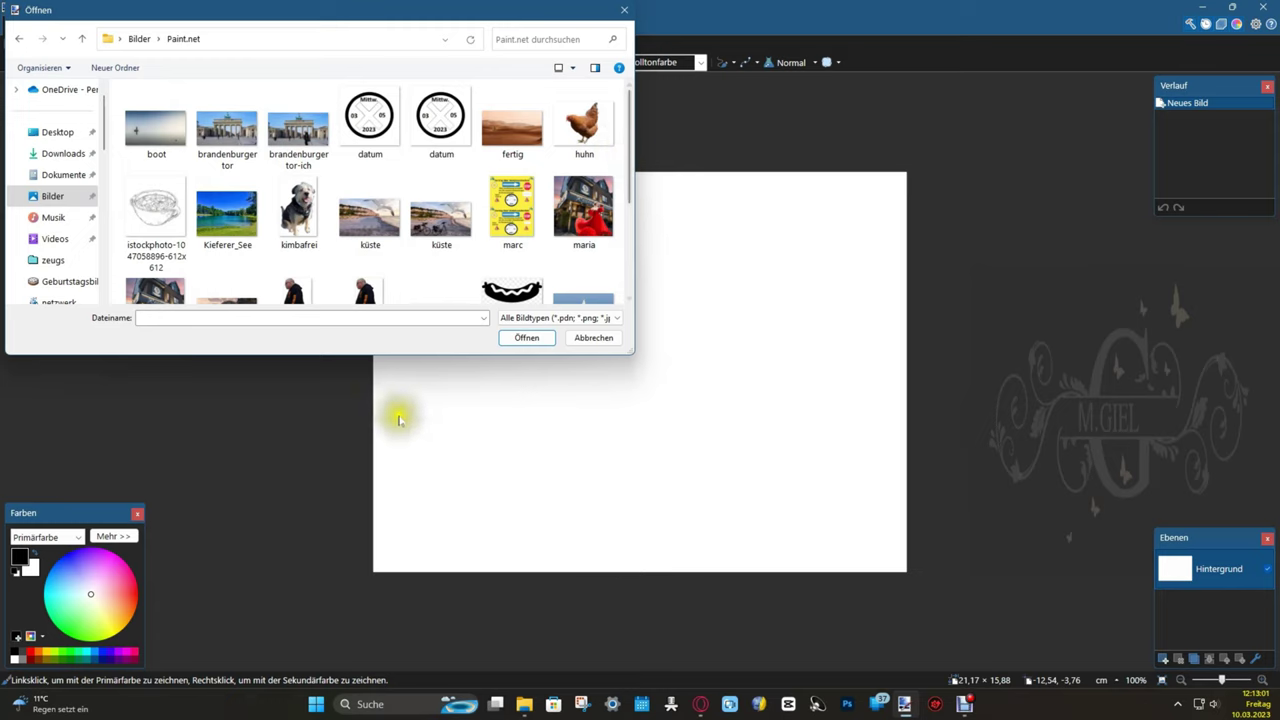
drag(420, 357, 414, 528)
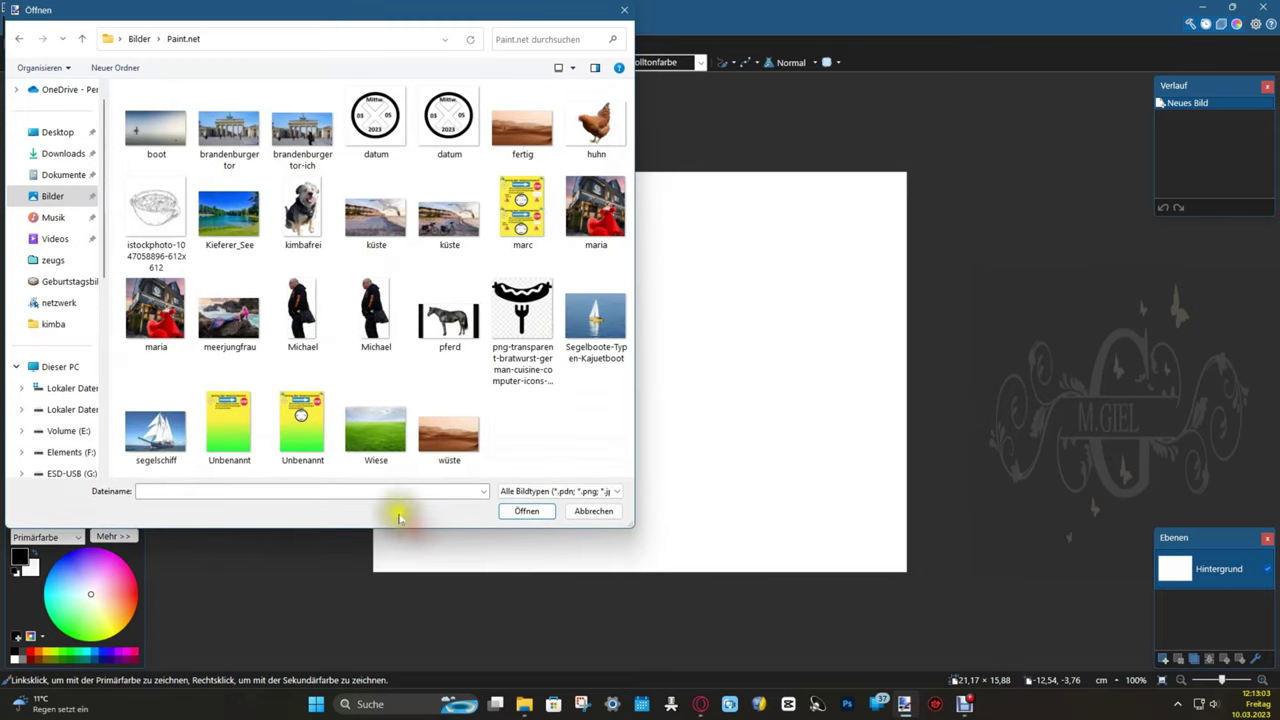
Step: Open the images pferd, Wiese, huhn and kimbafrei together
click(451, 320)
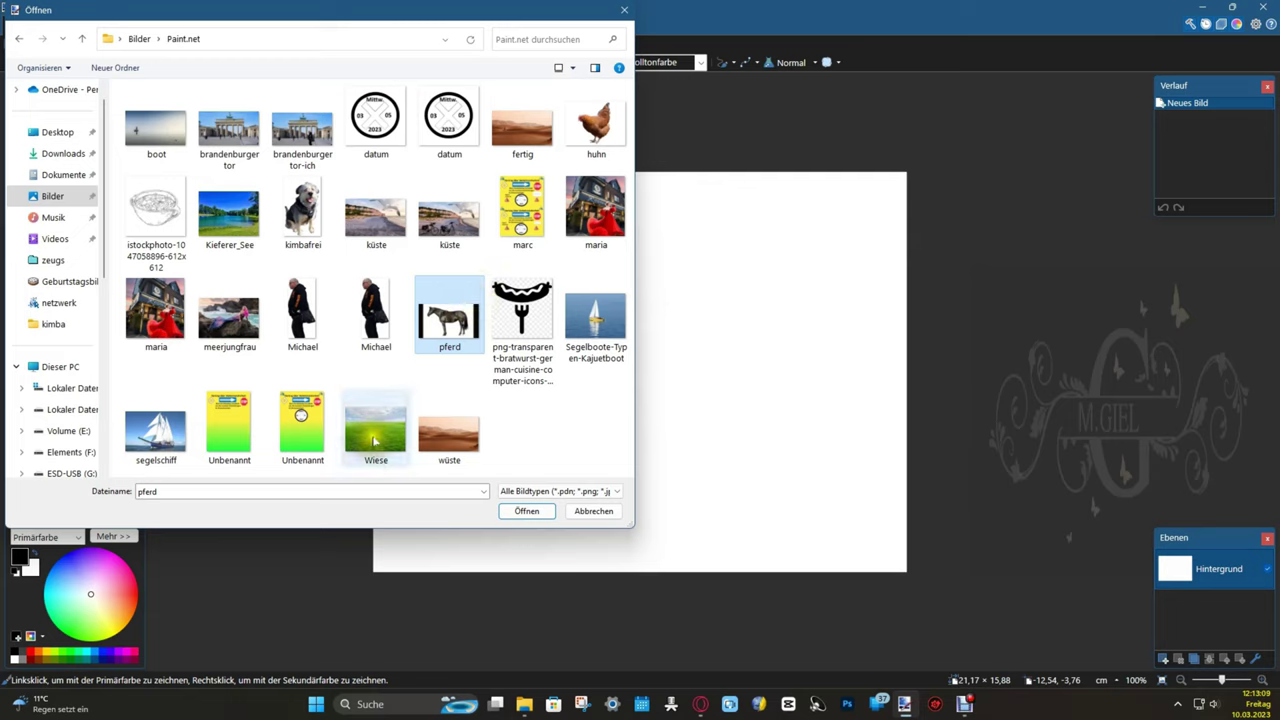
ctrl+click(375, 440)
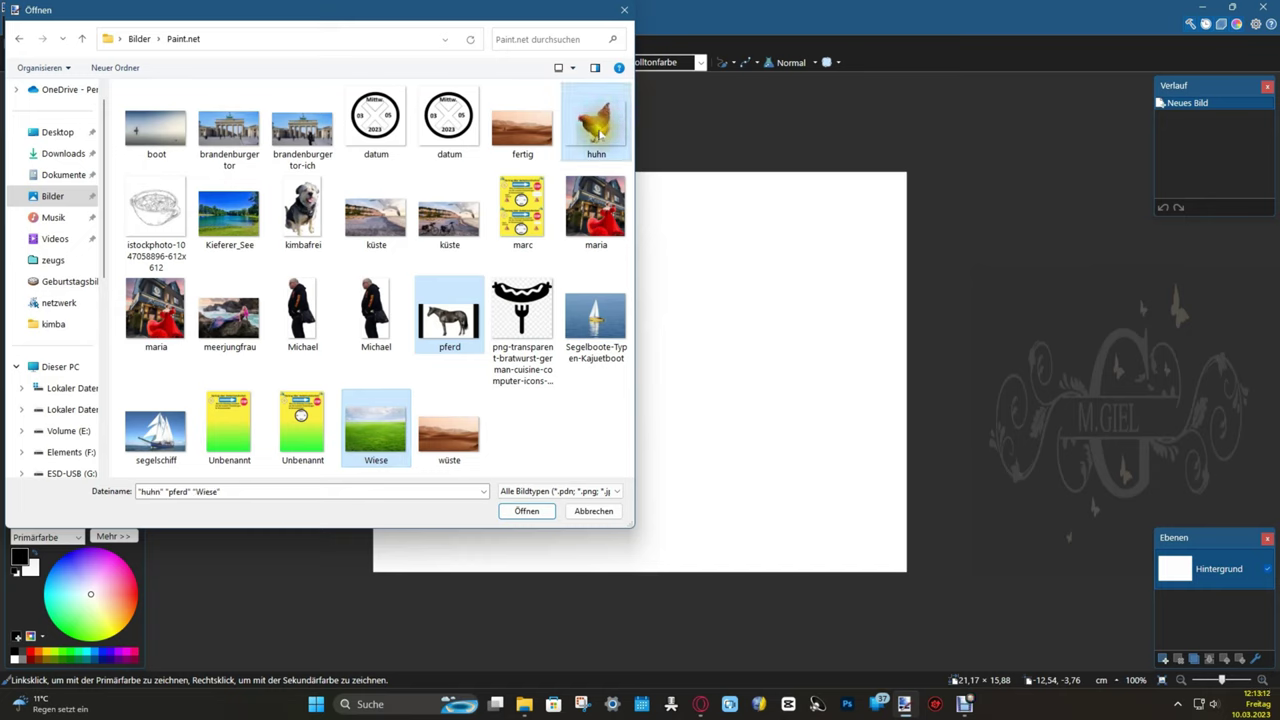
ctrl+click(304, 206)
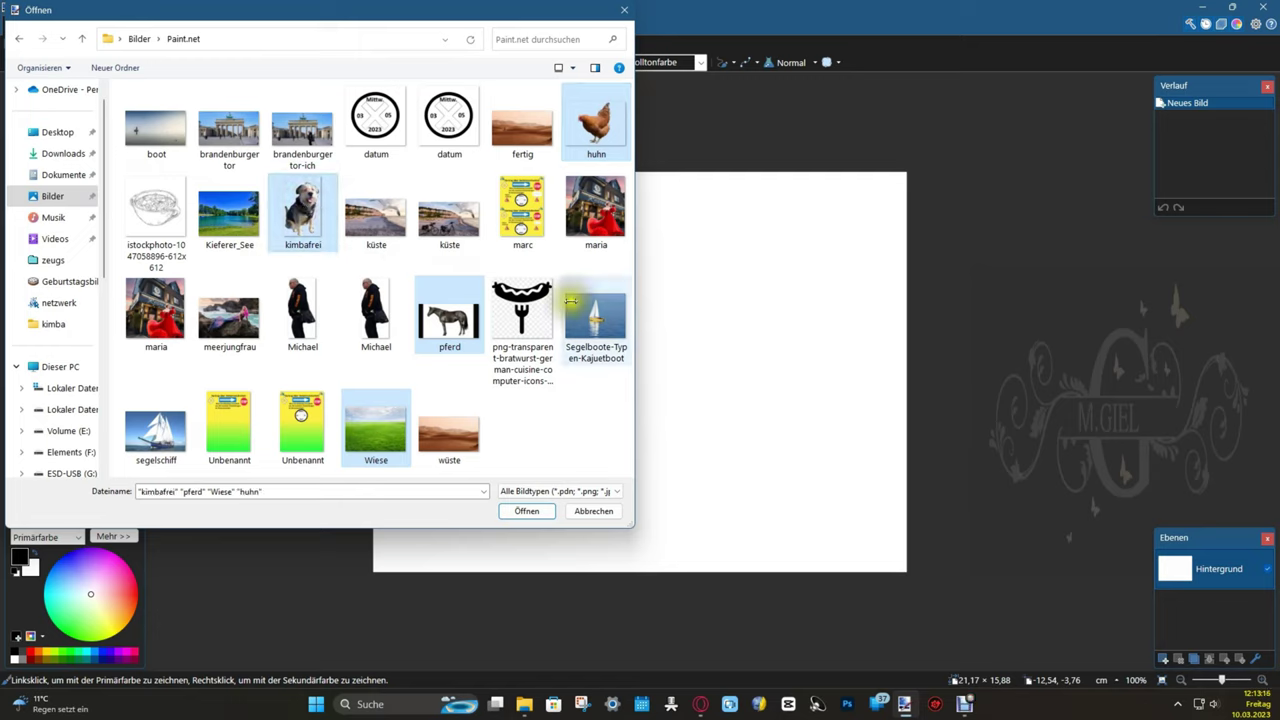
click(526, 512)
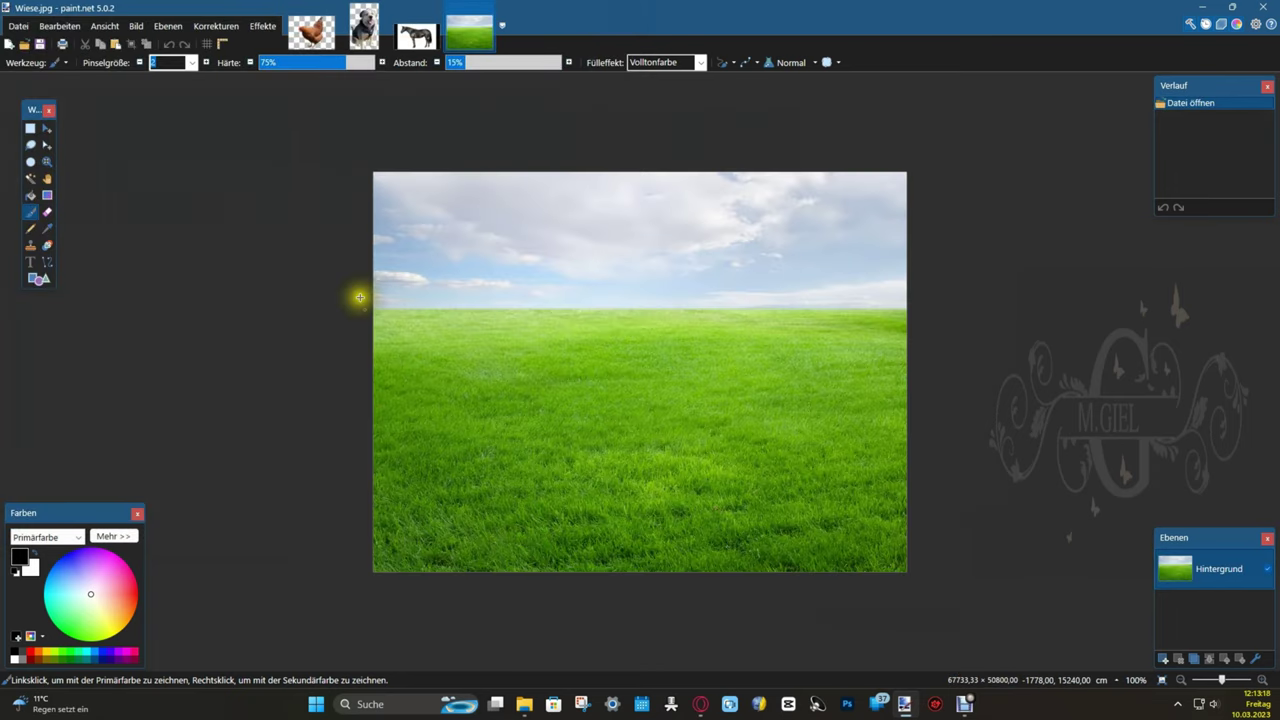
Step: View the opened images huhn, kimbafrei, pferd and Wiese one after another
click(315, 37)
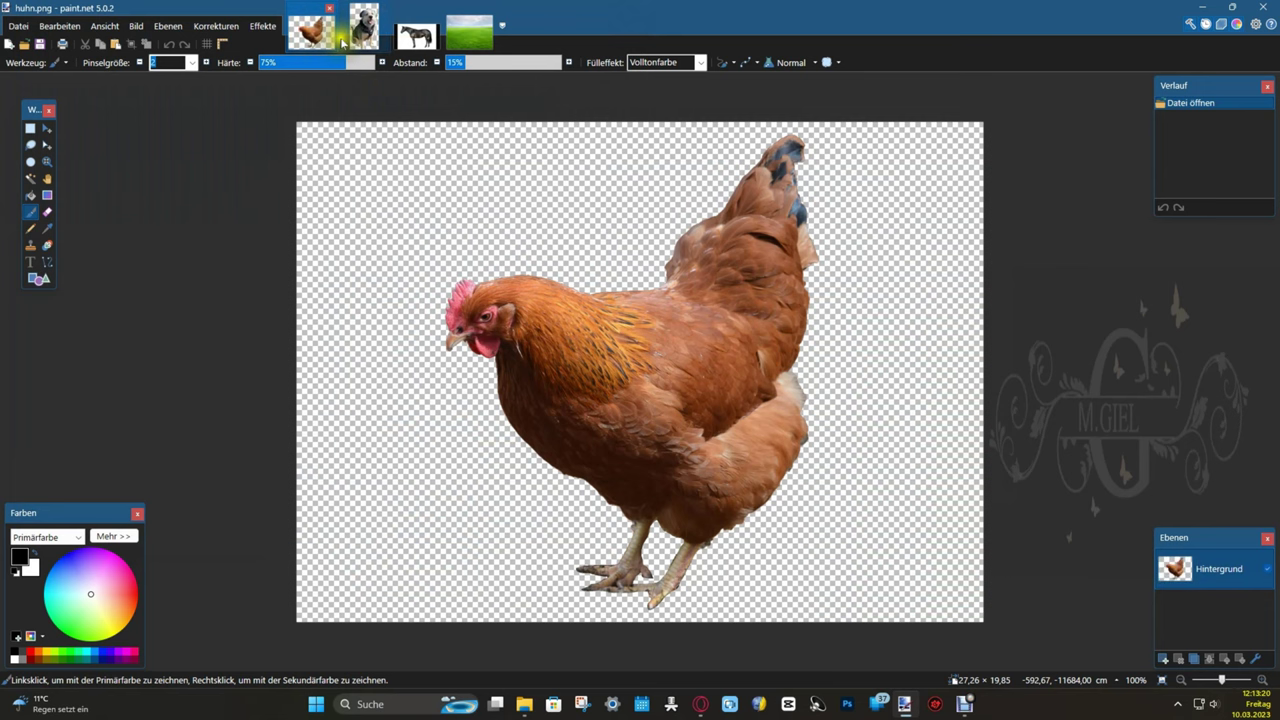
click(359, 40)
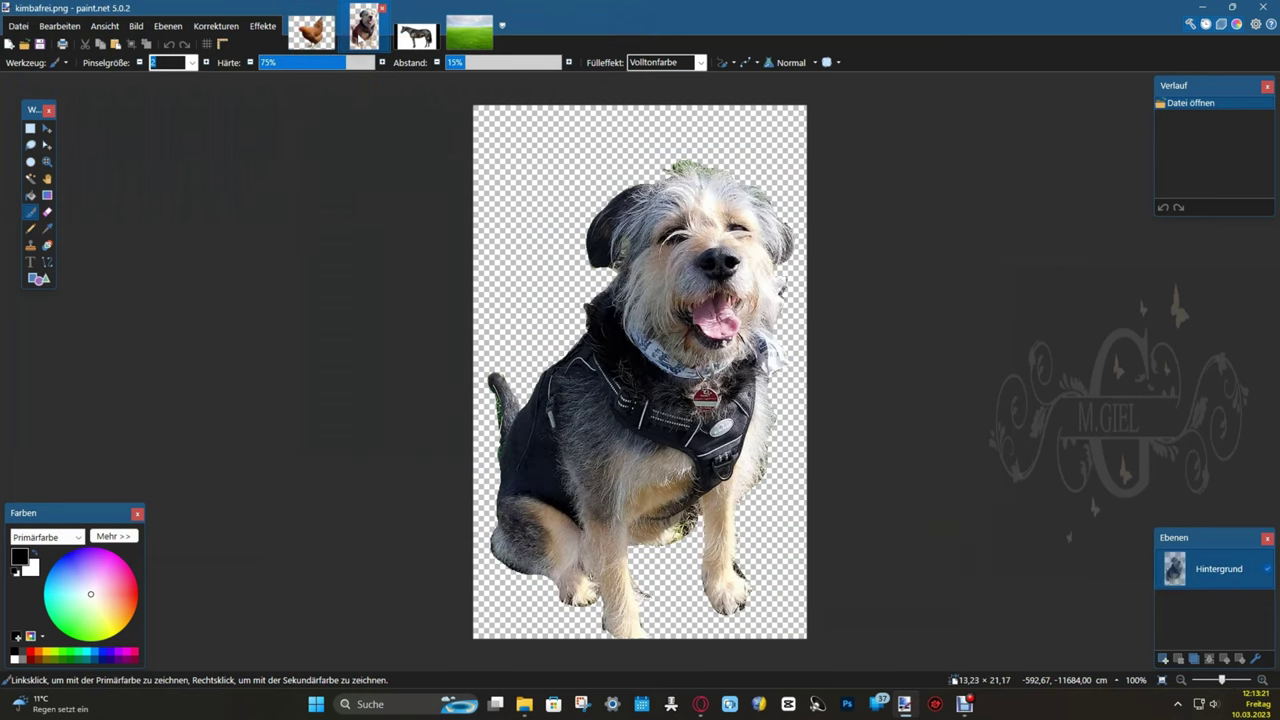
click(418, 45)
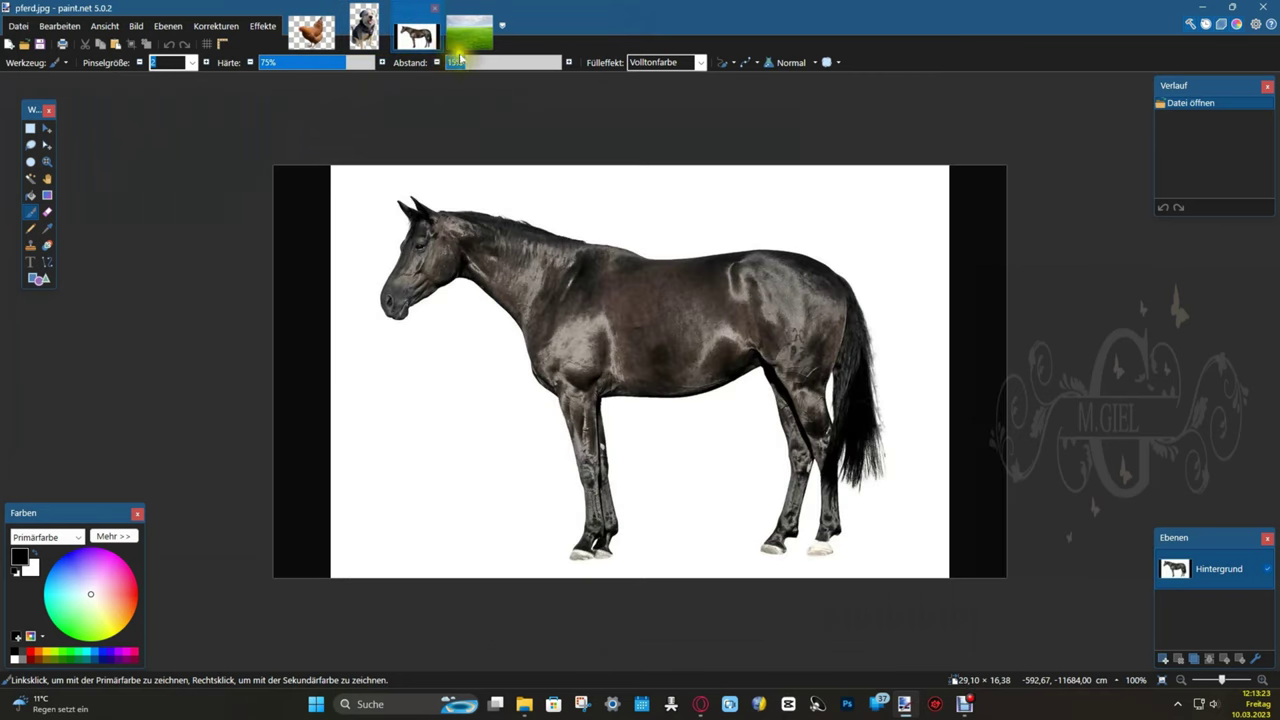
click(465, 43)
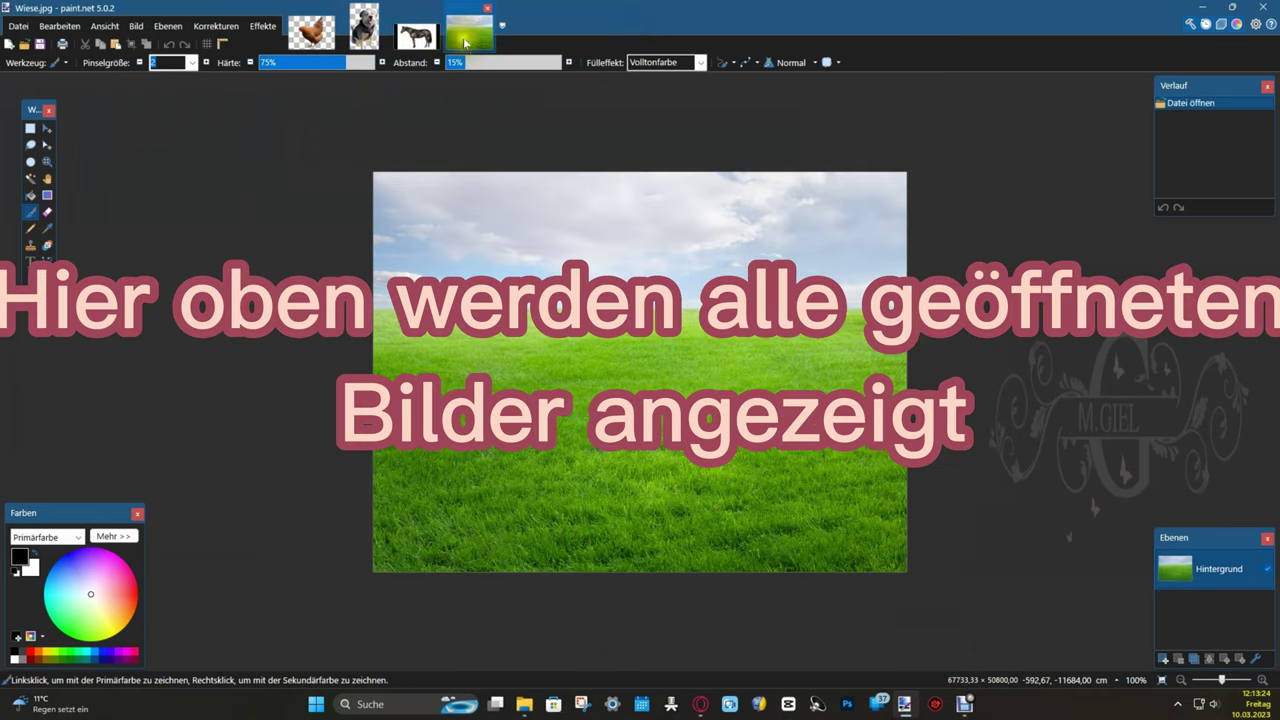
Step: Crop the pferd image to a rectangular selection of about 24.24 × 16.17 cm that excludes the black side borders
click(412, 38)
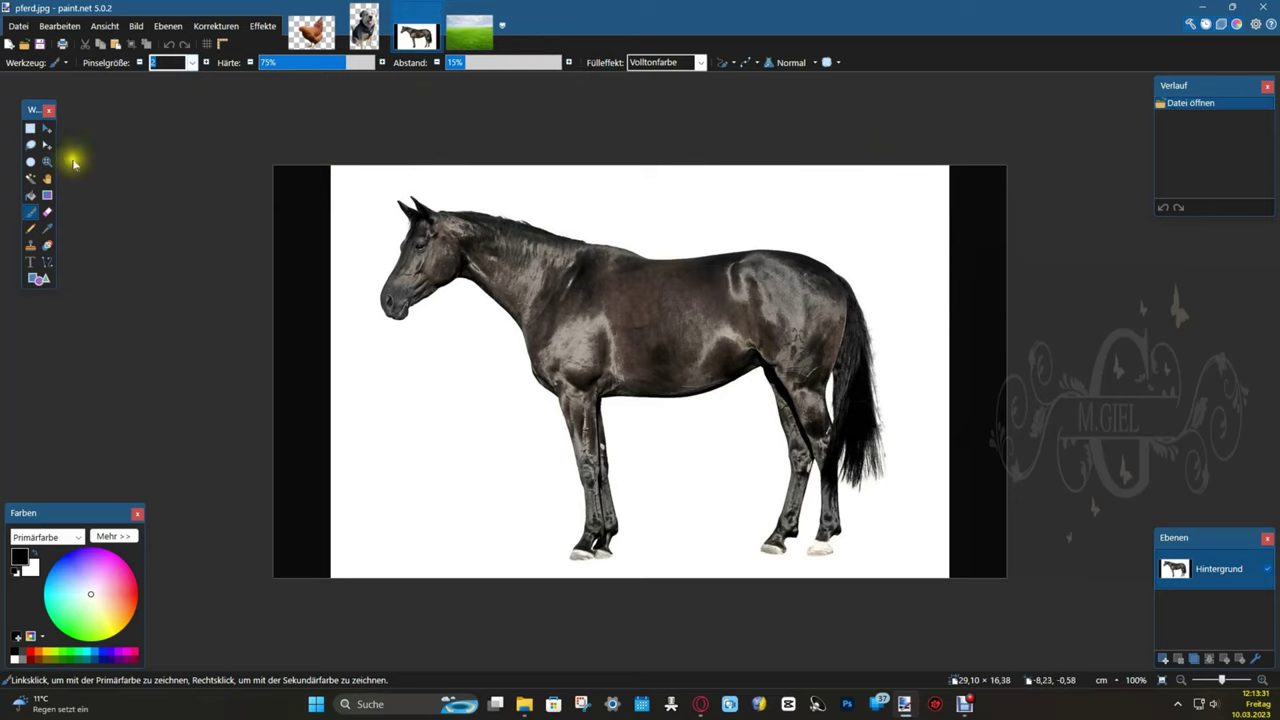
click(30, 131)
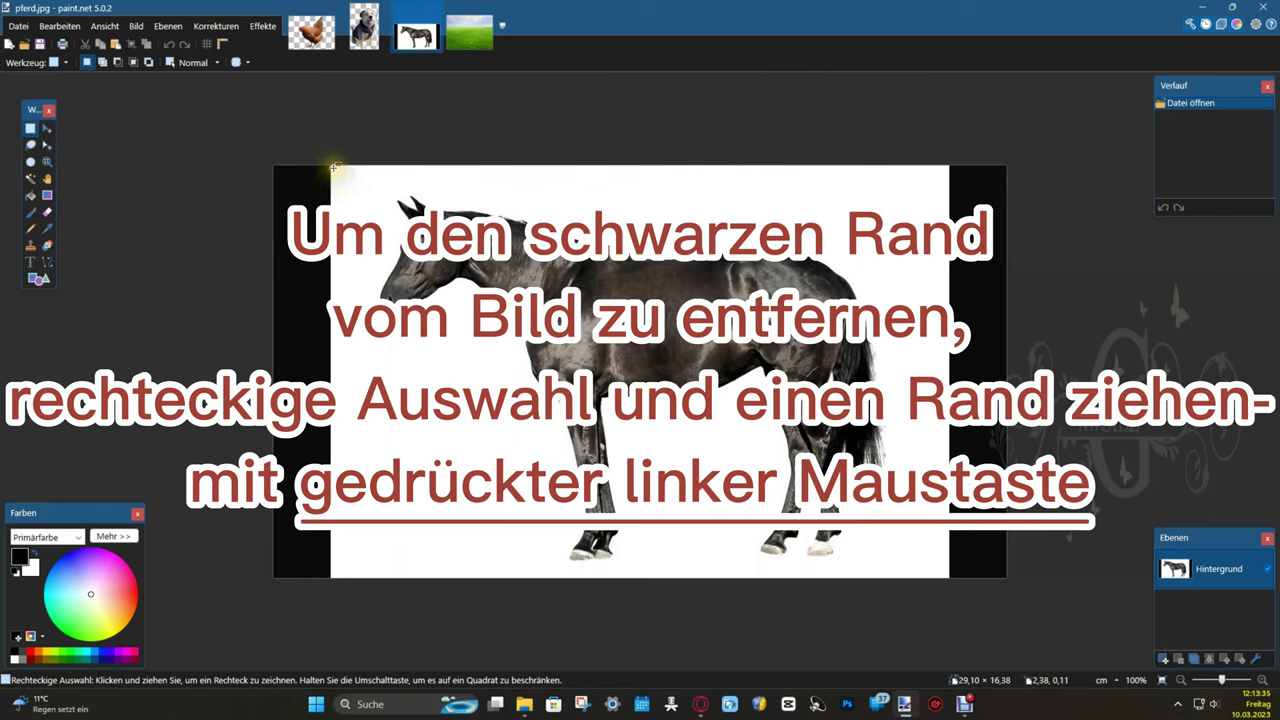
drag(334, 166, 943, 574)
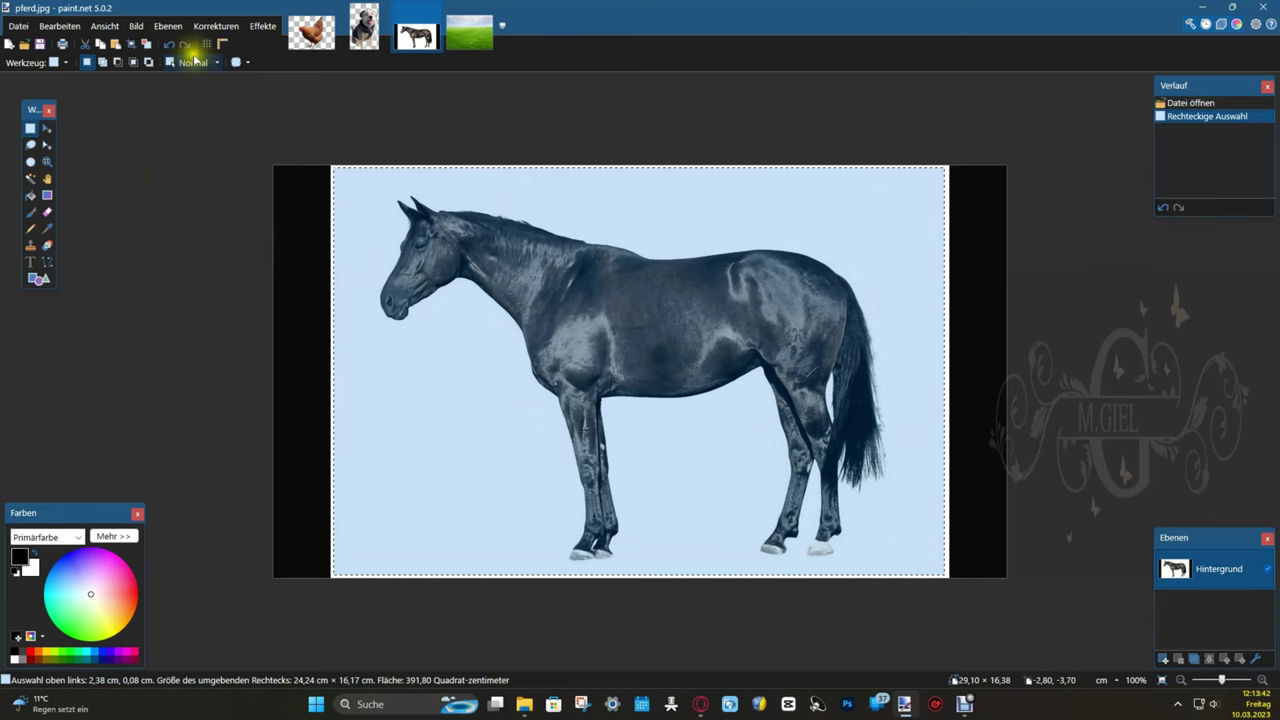
click(137, 25)
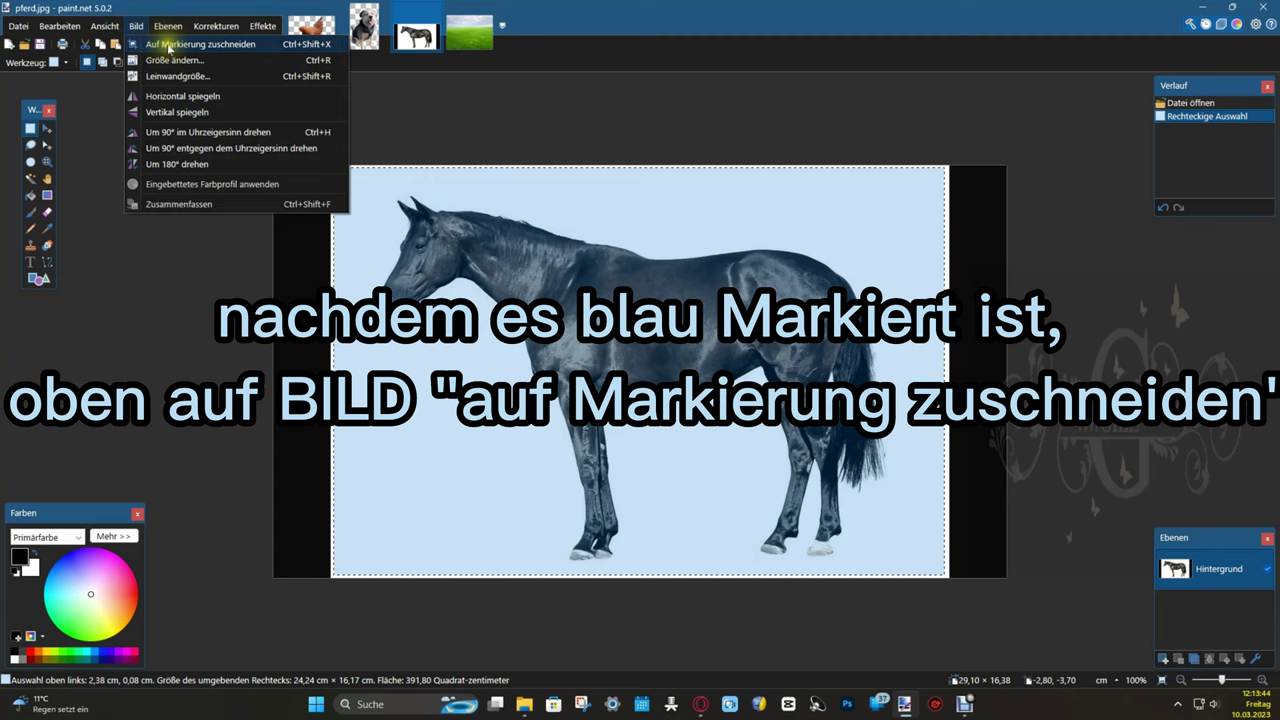
click(168, 45)
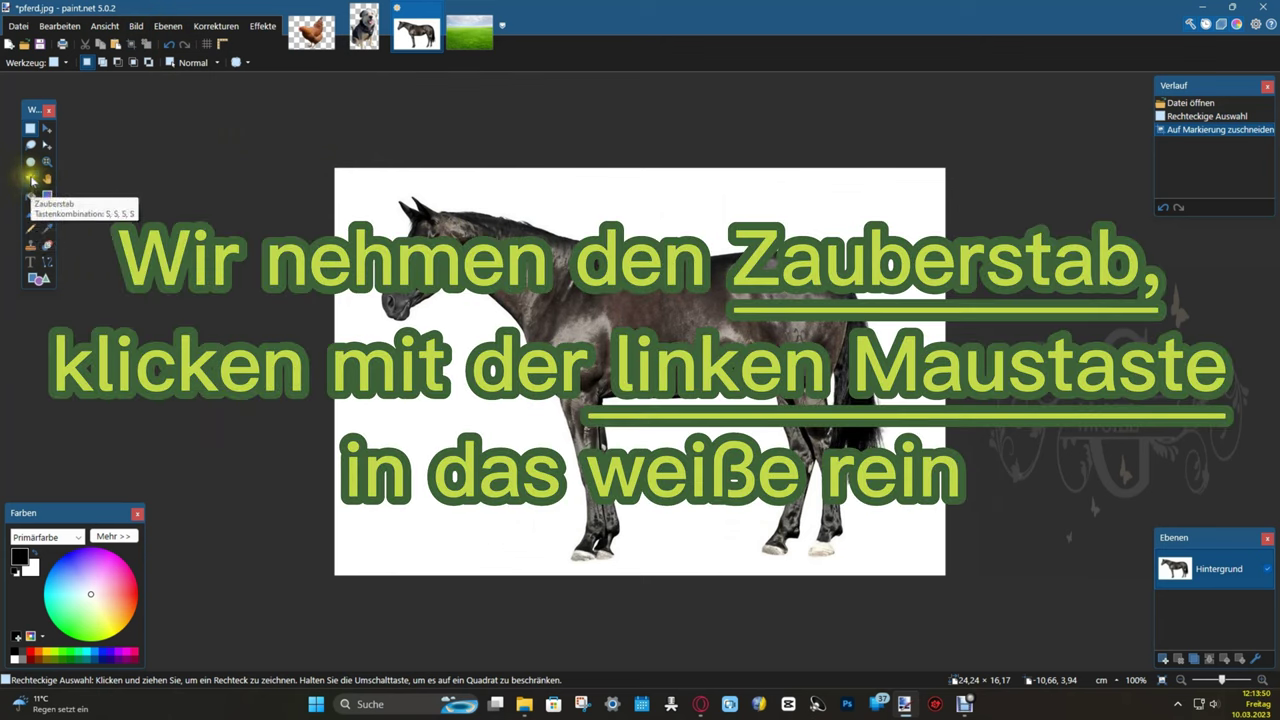
Step: Select the white background around the horse with the Magic Wand, adding the white gap between hind leg and tail
click(31, 179)
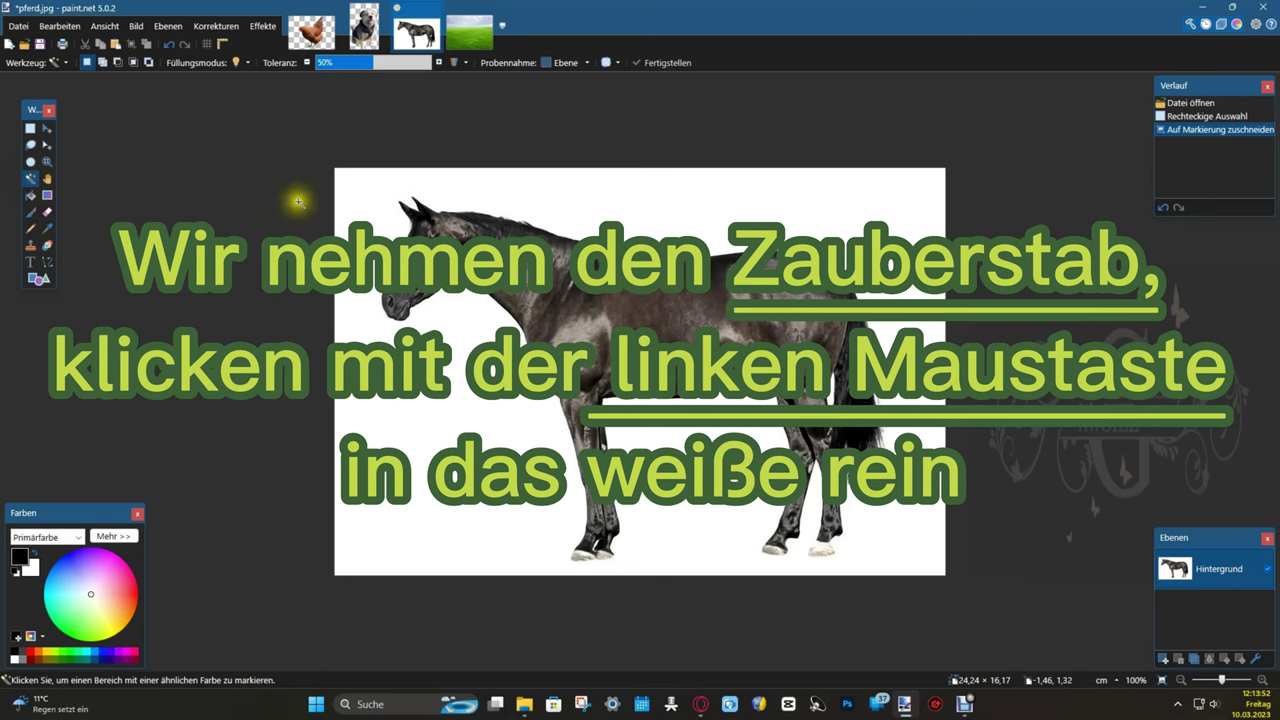
click(356, 200)
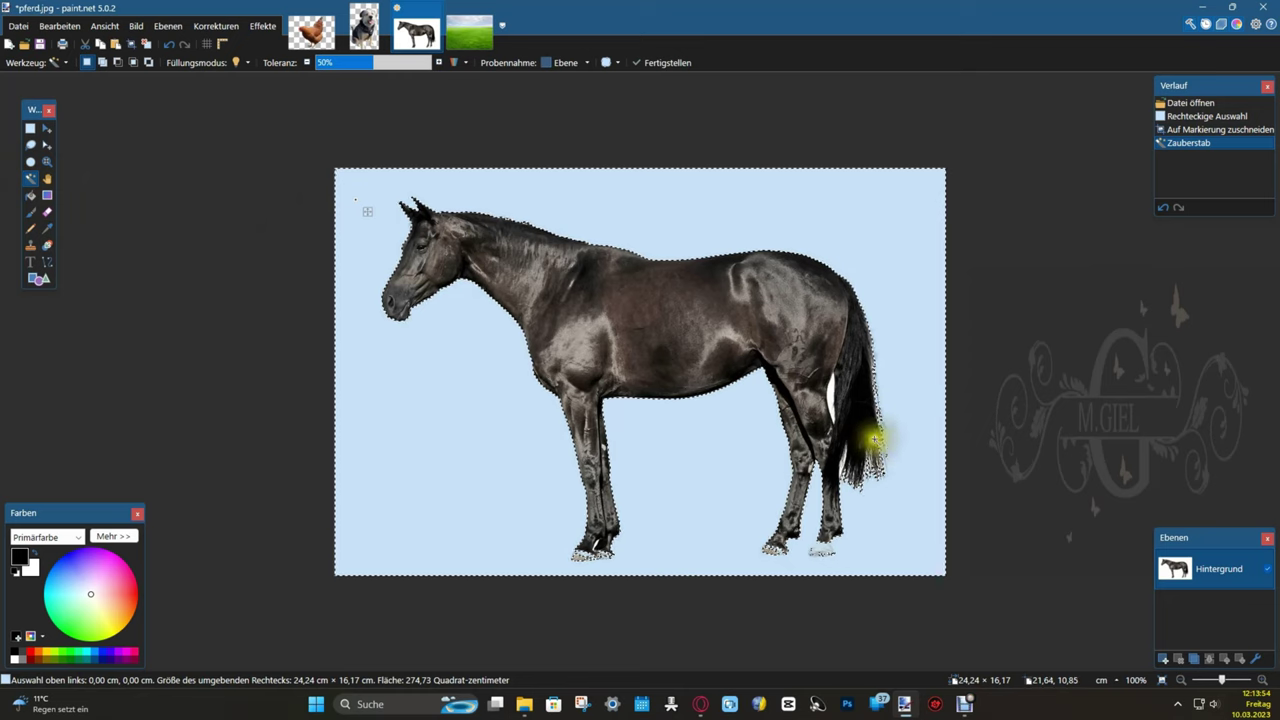
ctrl+scroll(860, 428, up, 5)
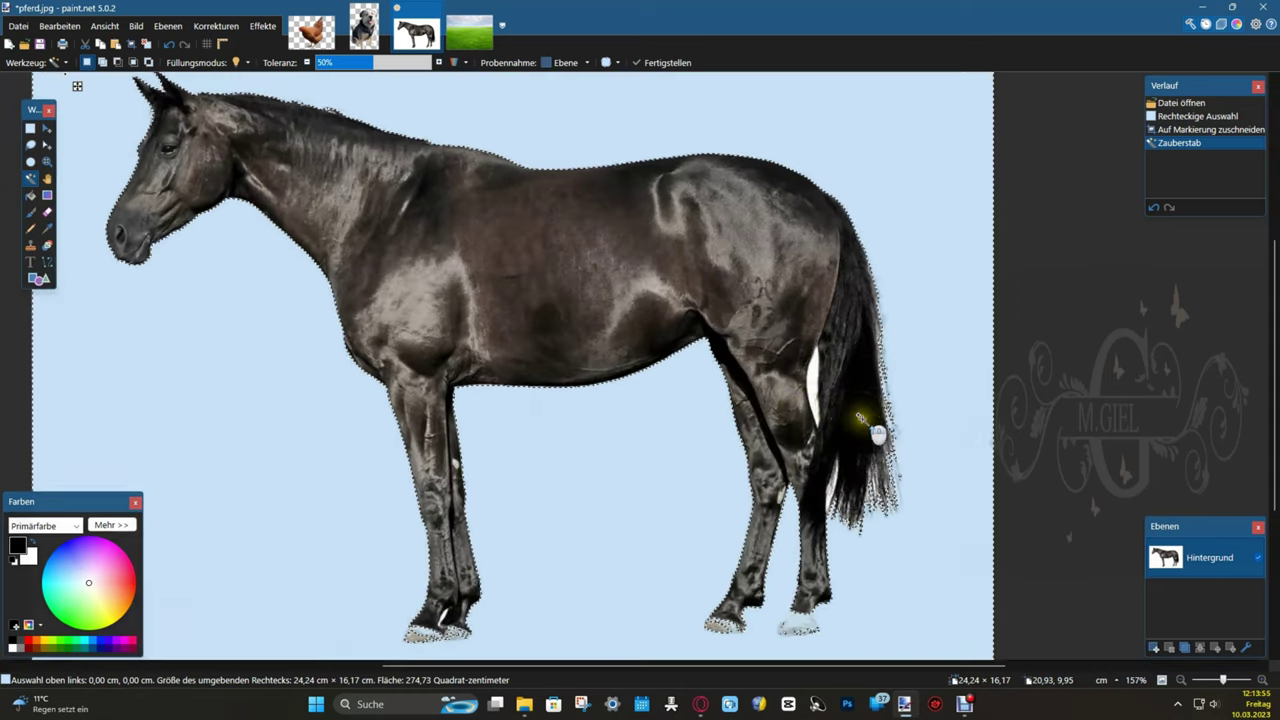
ctrl+scroll(815, 425, up, 3)
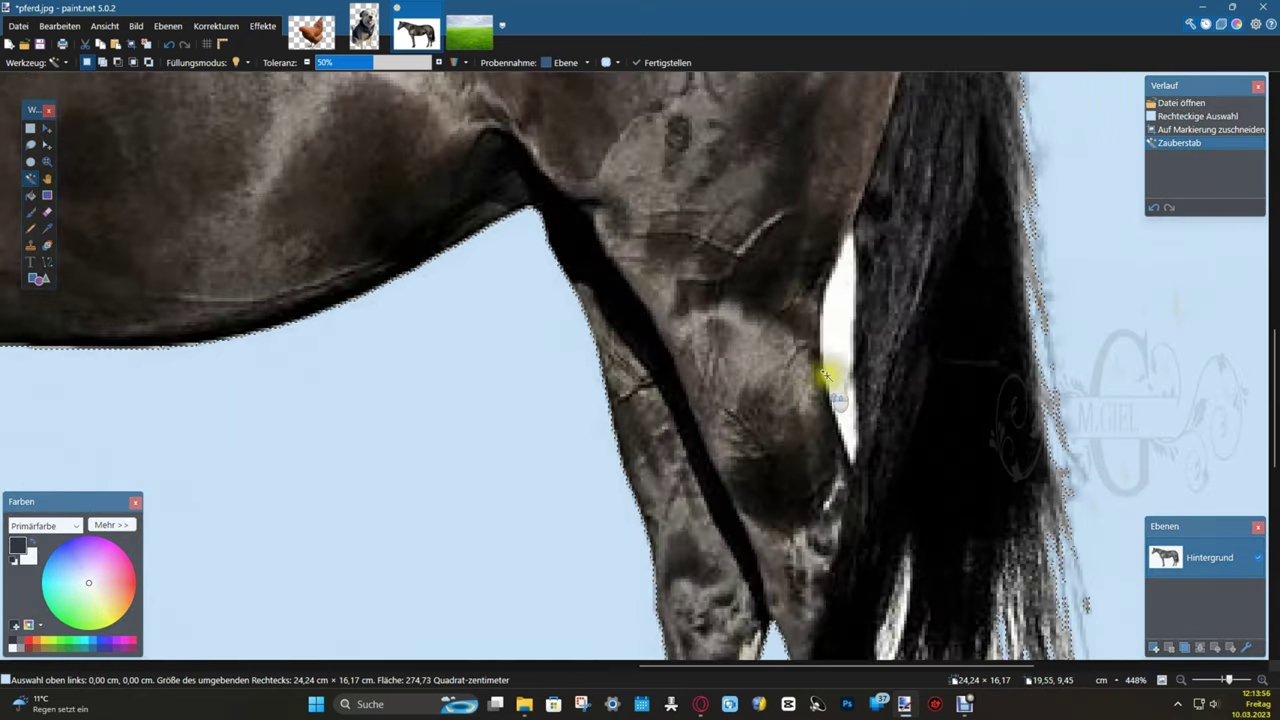
ctrl+click(841, 340)
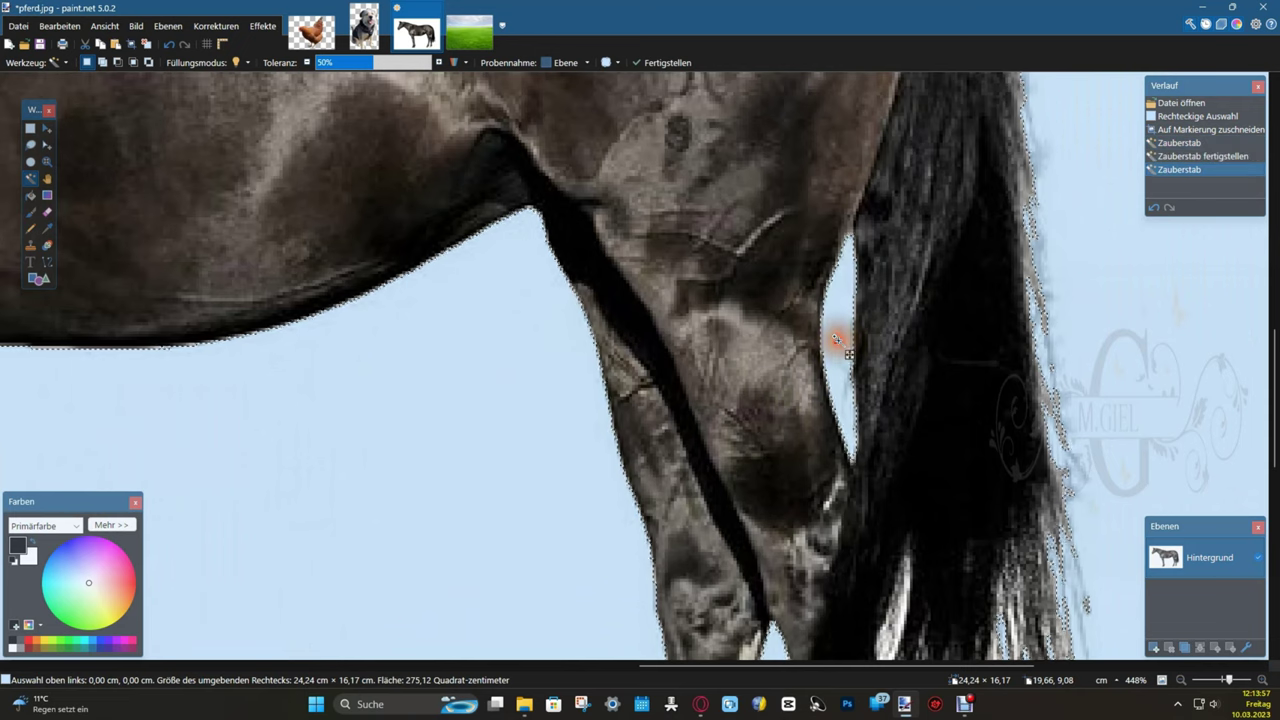
Step: Invert the background selection so that only the horse is selected
scroll(848, 354, down, 5)
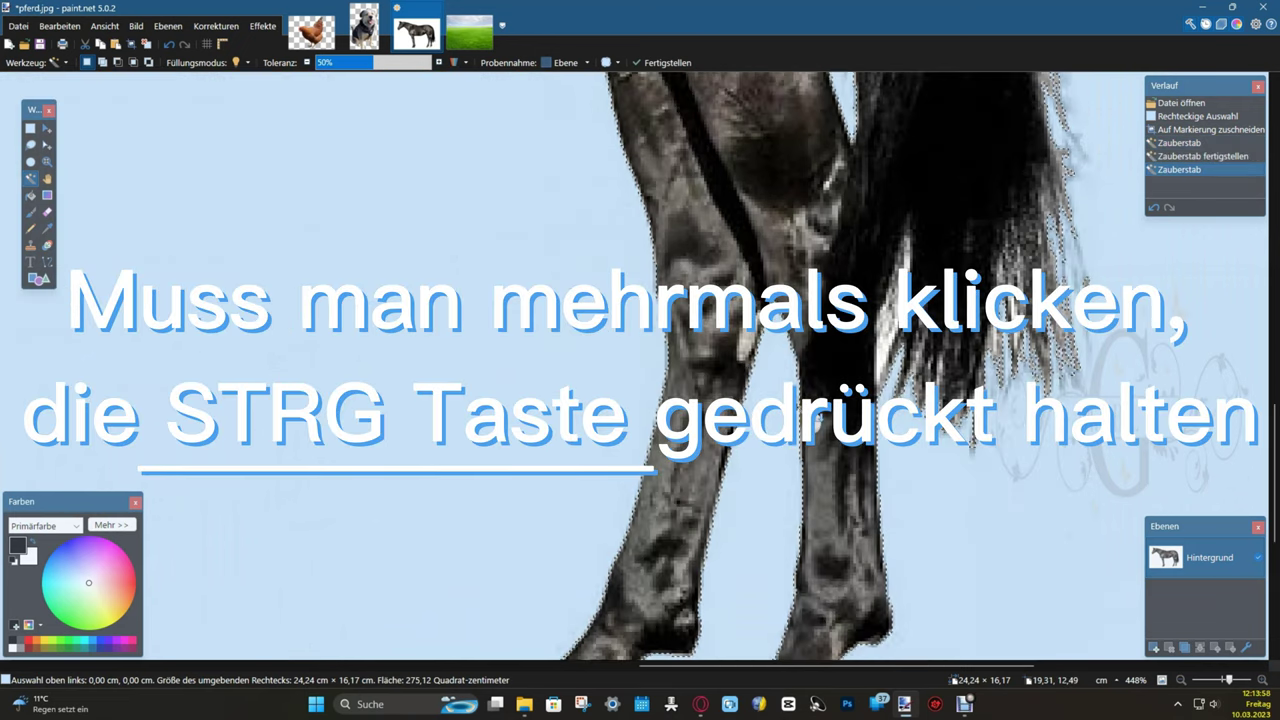
scroll(848, 273, up, 4)
ctrl+scroll(848, 273, down, 4)
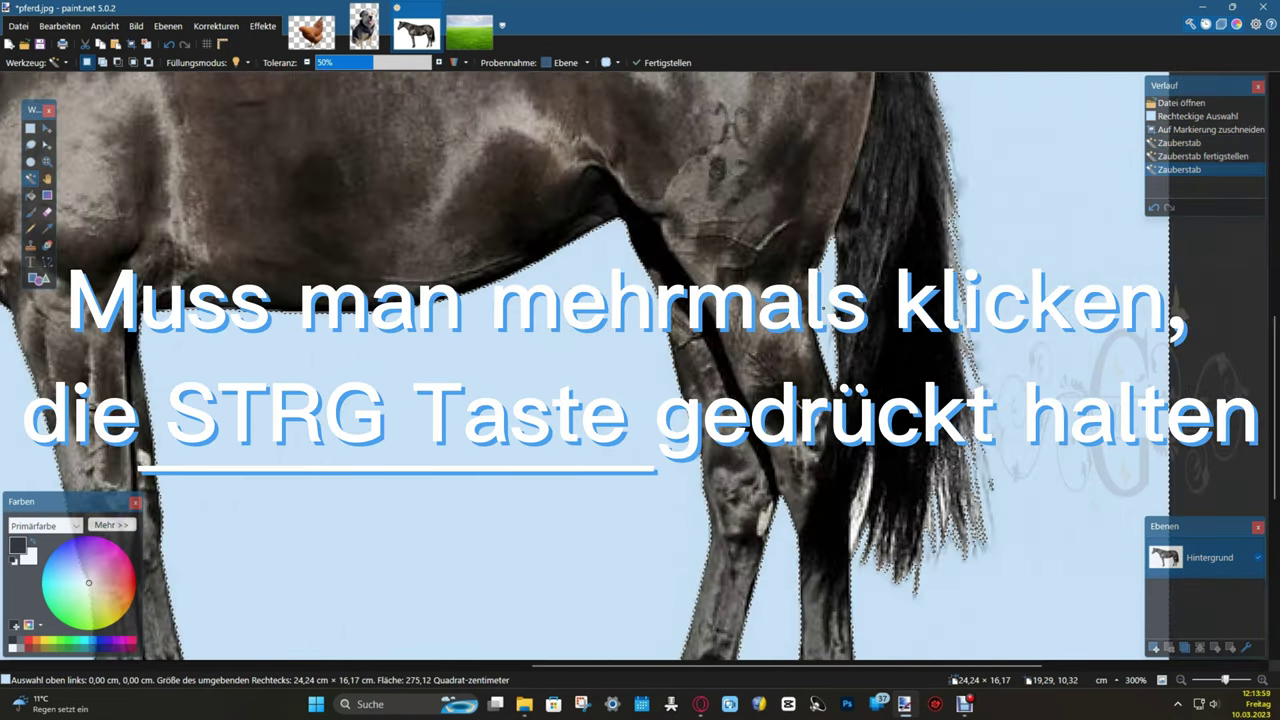
ctrl+scroll(827, 351, down, 2)
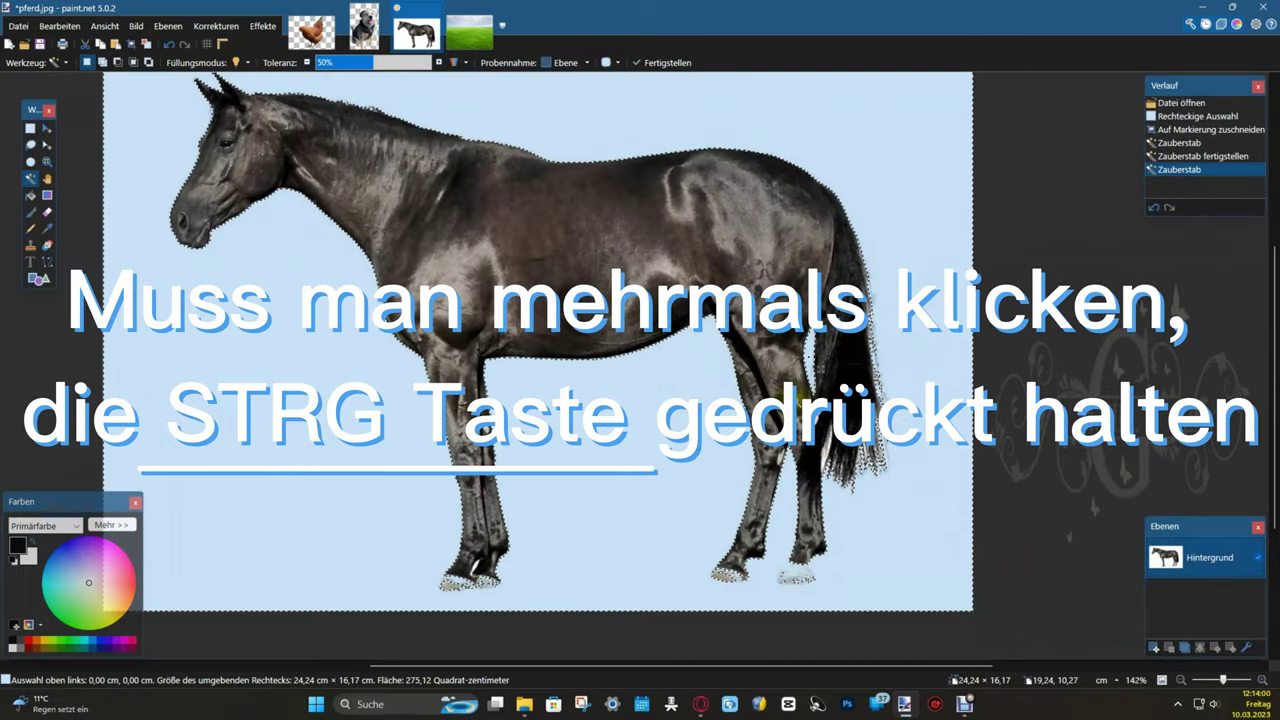
ctrl+scroll(818, 373, down, 1)
scroll(818, 373, down, 1)
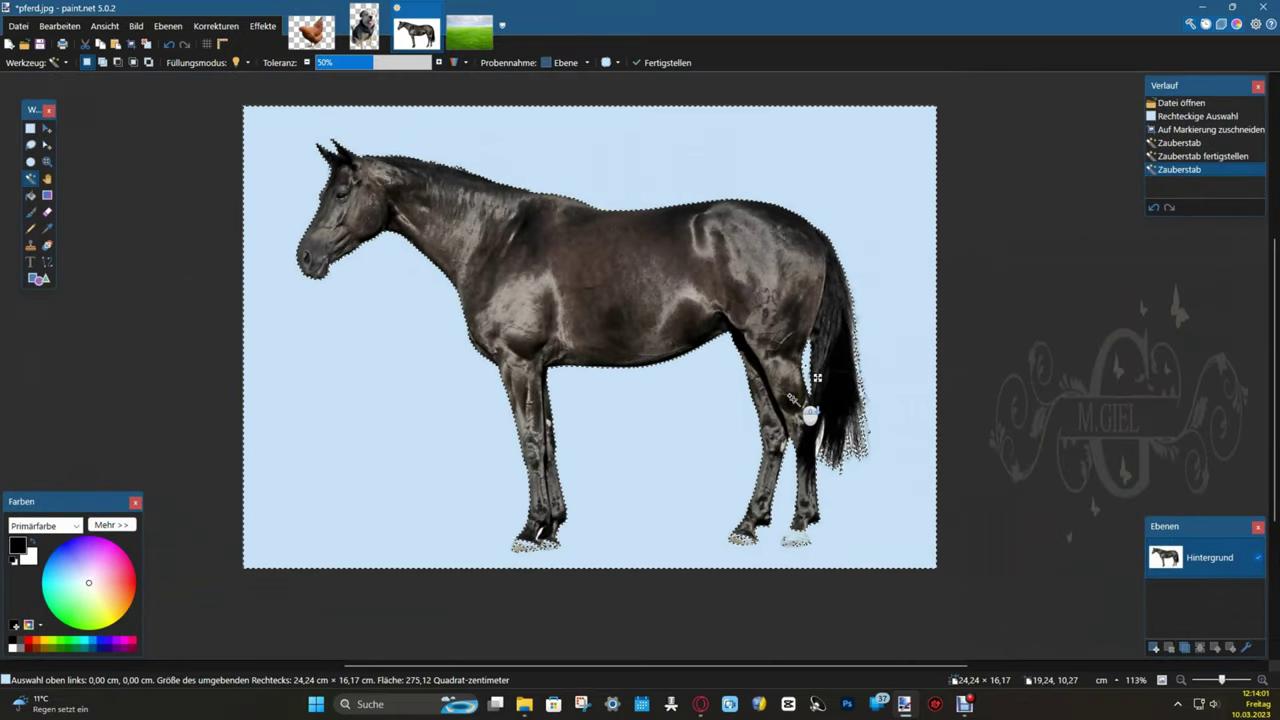
scroll(817, 378, down, 1)
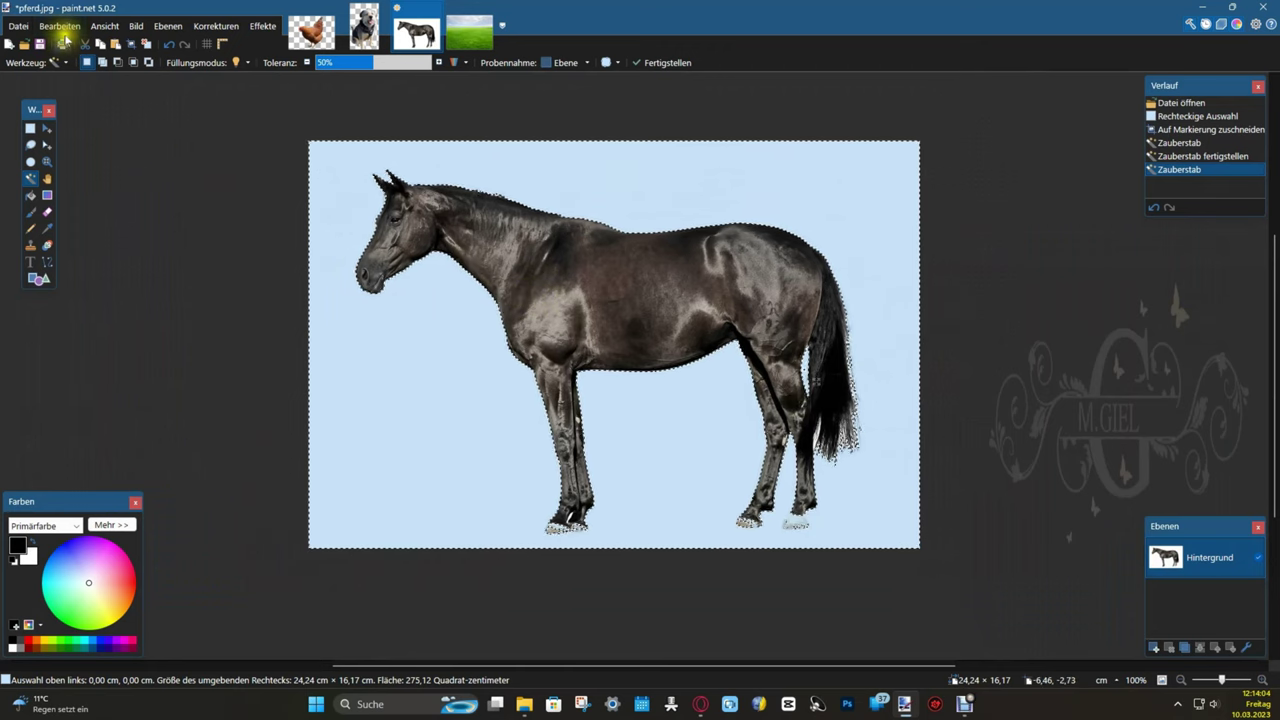
click(62, 27)
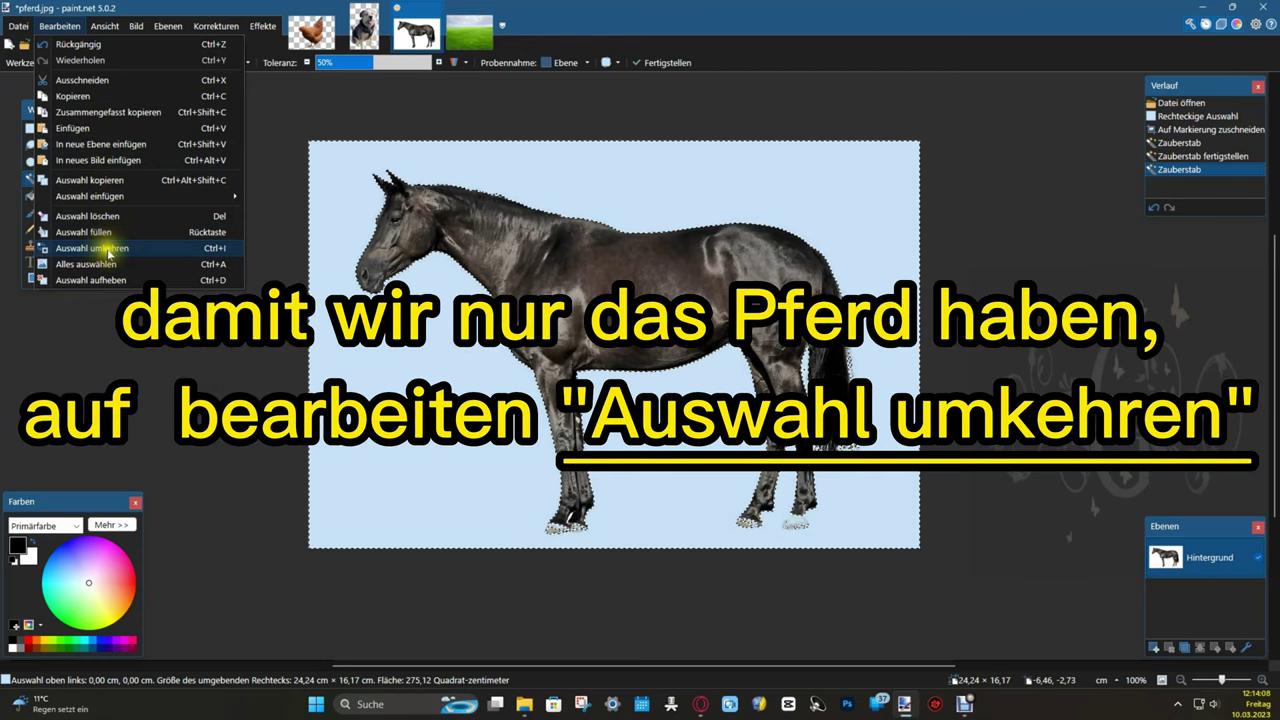
click(105, 250)
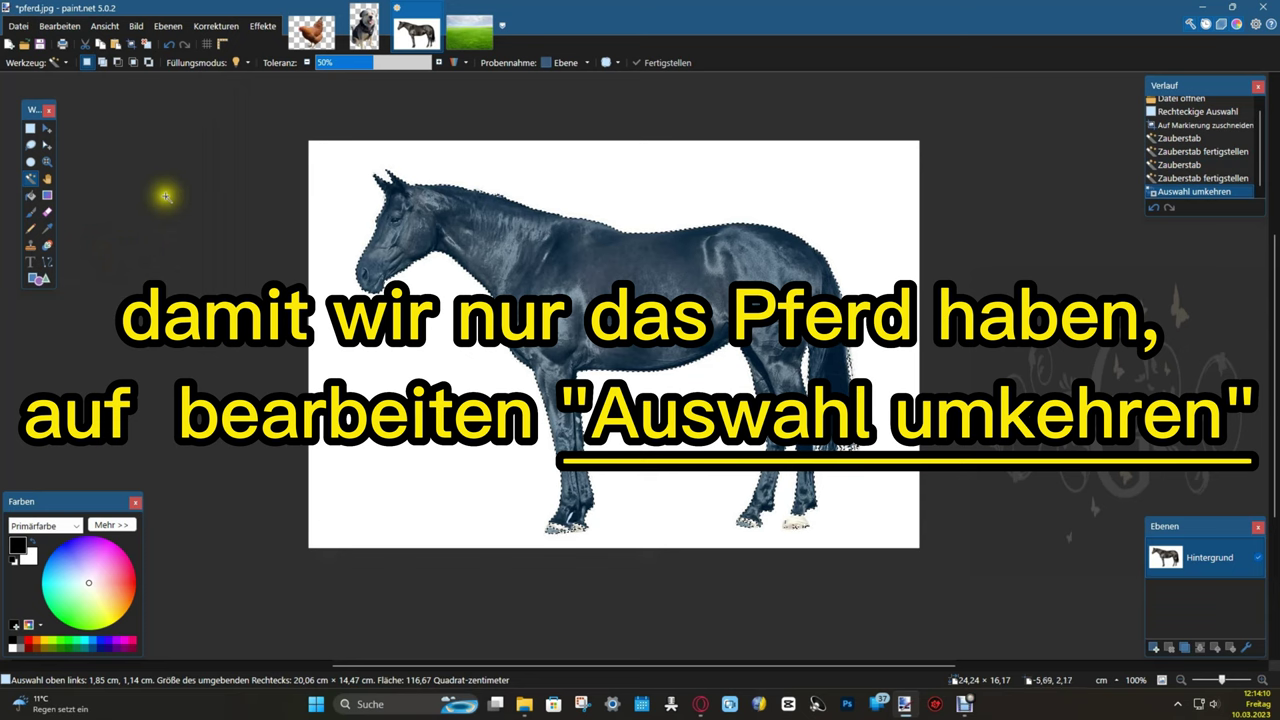
Step: Copy the selected horse and paste it into a new layer of the Wiese image
click(60, 26)
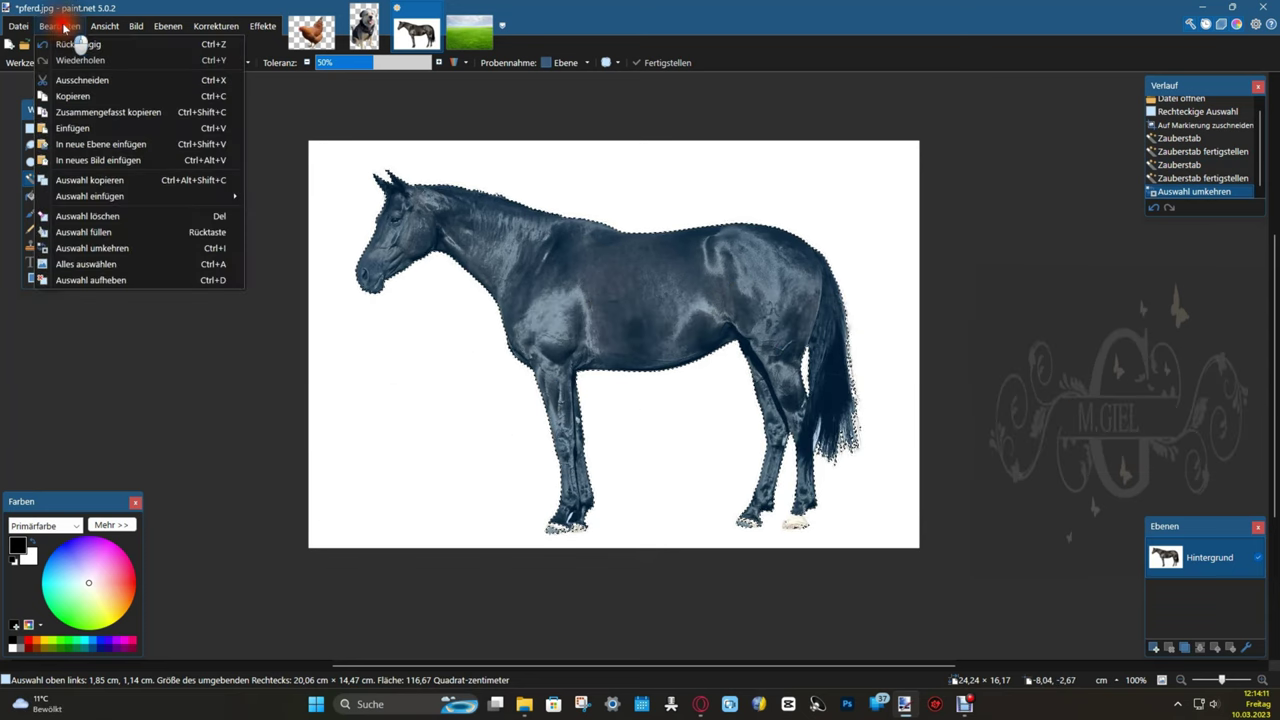
click(74, 97)
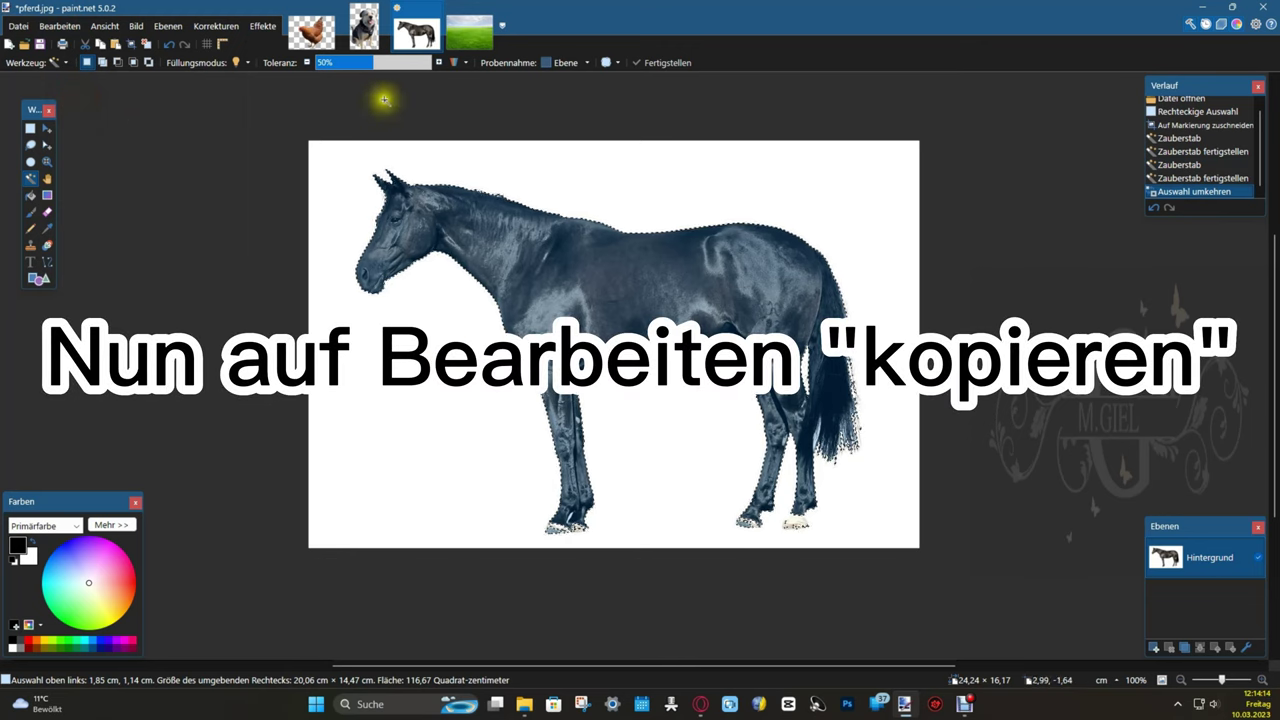
click(470, 30)
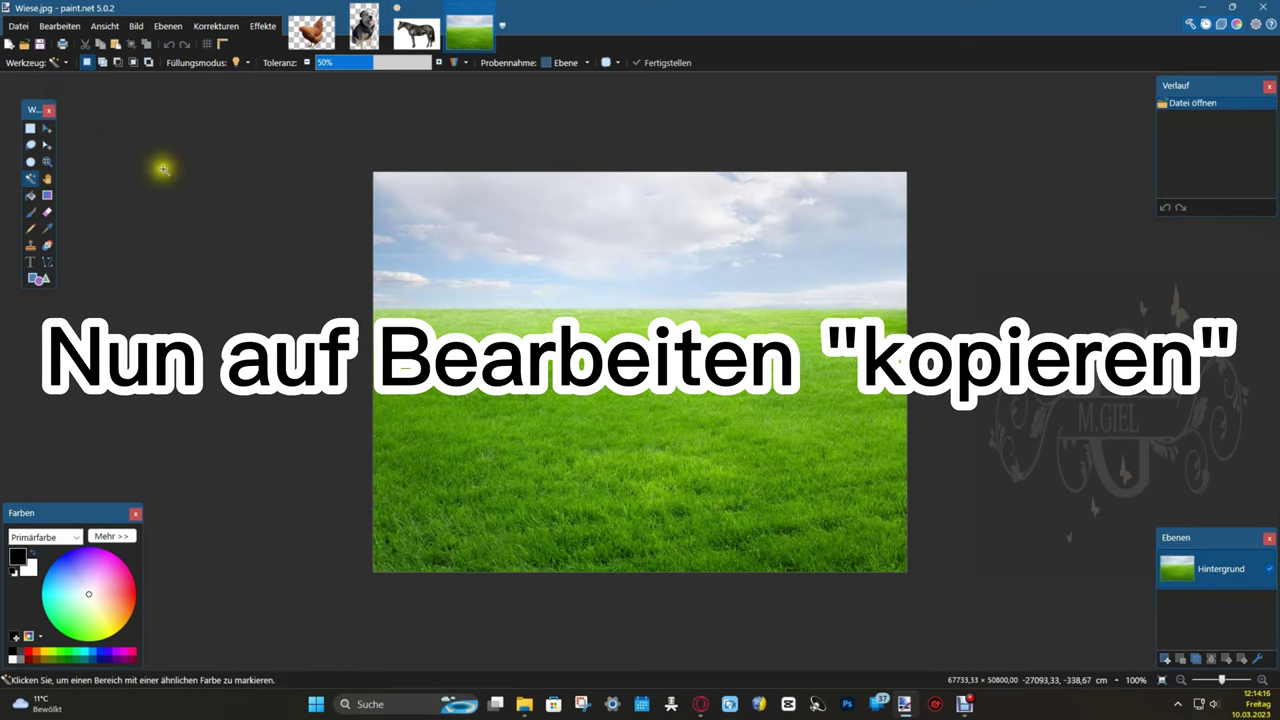
click(60, 27)
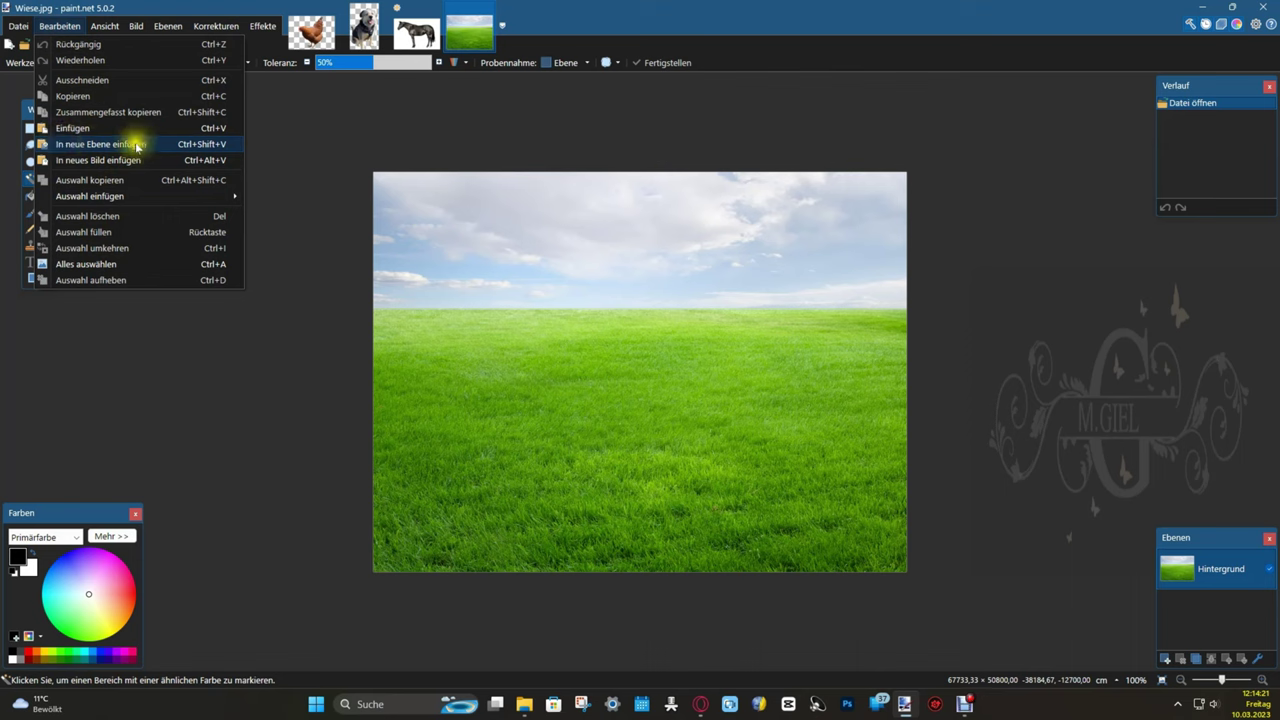
click(137, 145)
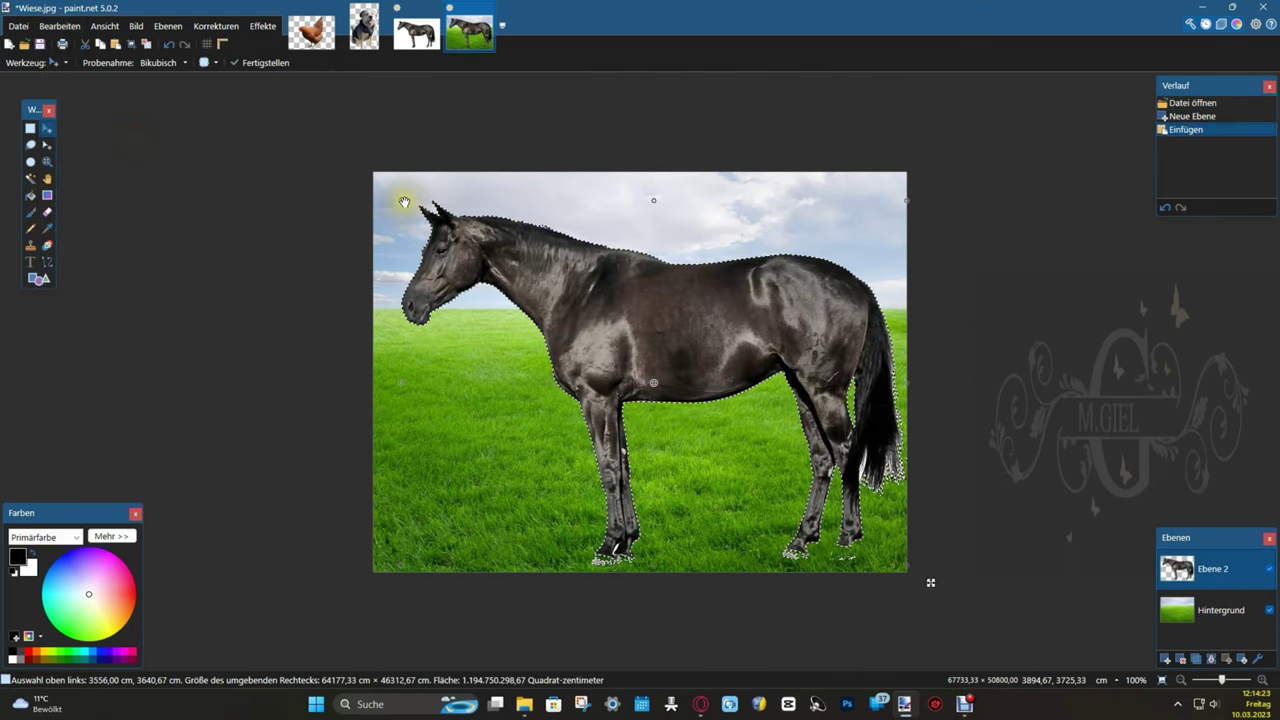
Step: Scale the pasted horse down to about 33020 × 22098 cm and place it in the lower right corner of the meadow
drag(404, 202, 652, 394)
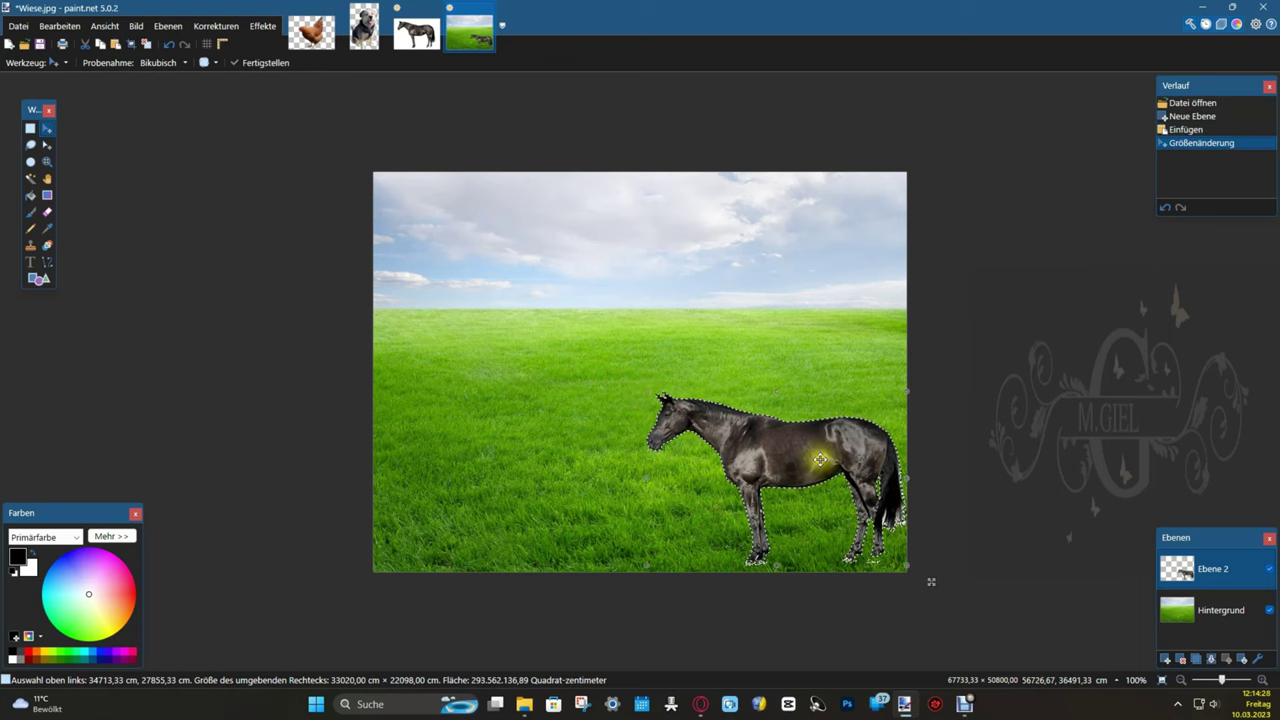
drag(806, 453, 806, 458)
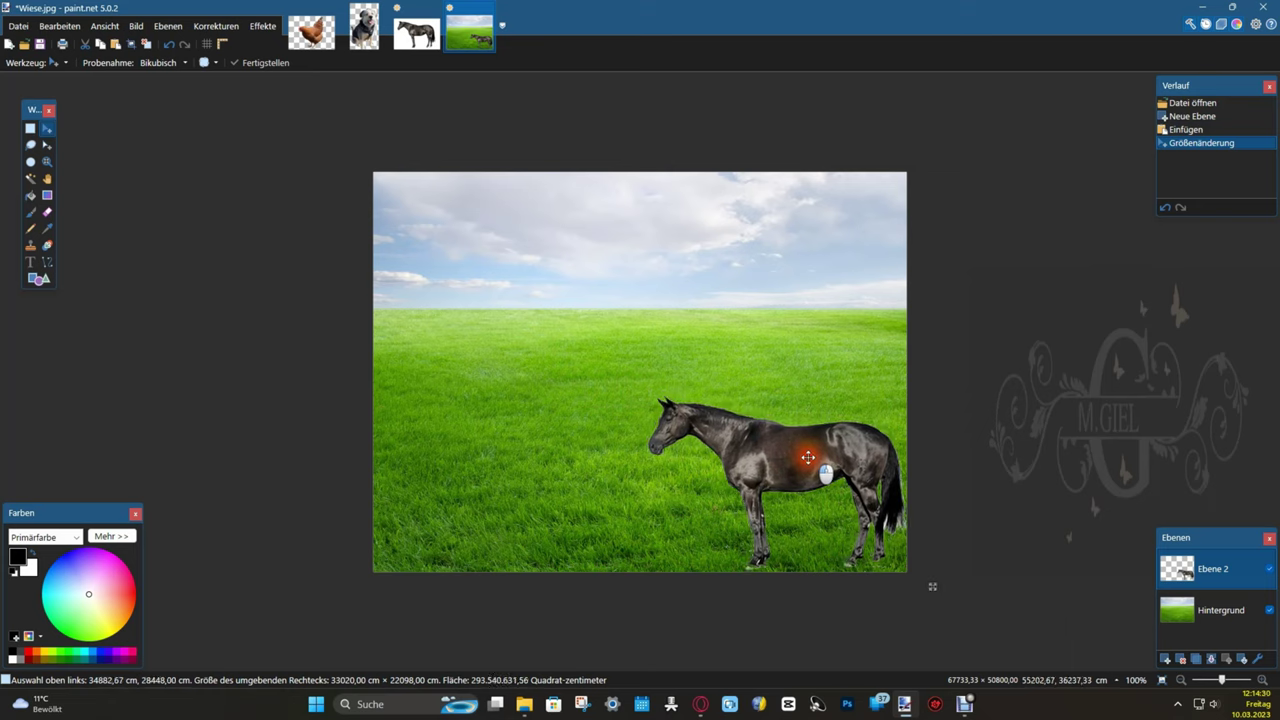
click(806, 459)
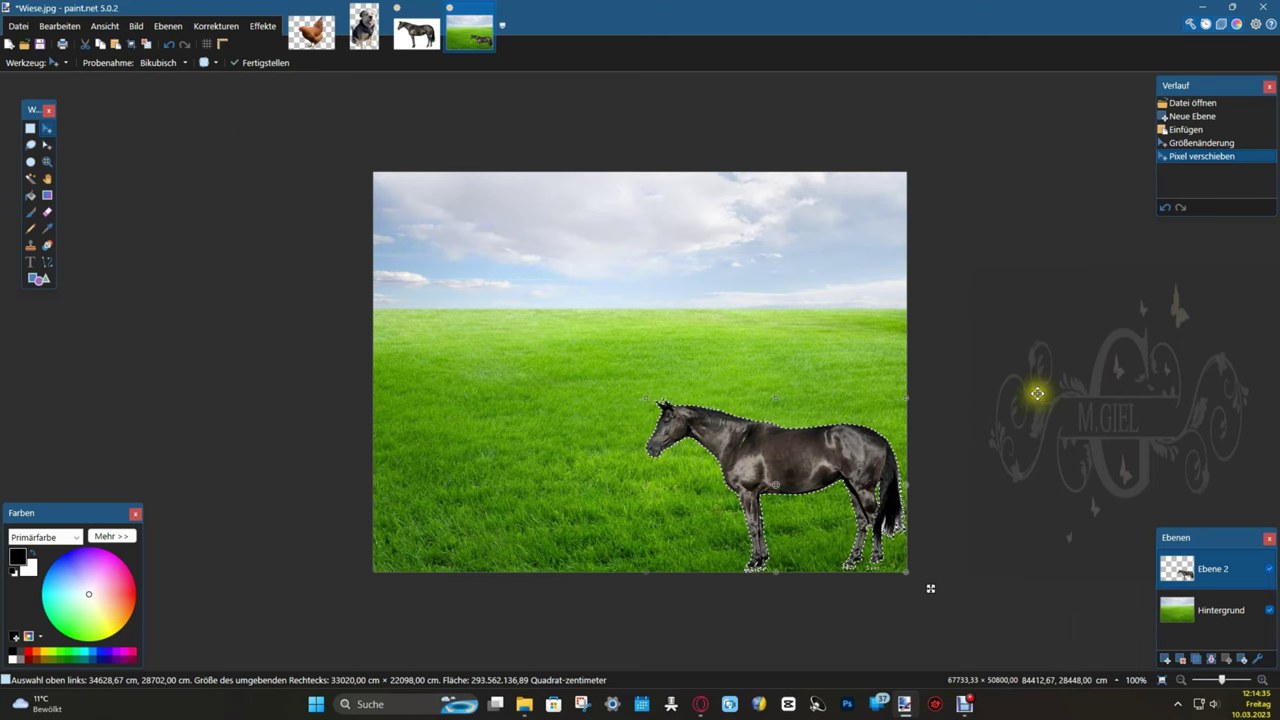
Step: Rename the horse's layer as Pferd and deselect the horse
double_click(1207, 568)
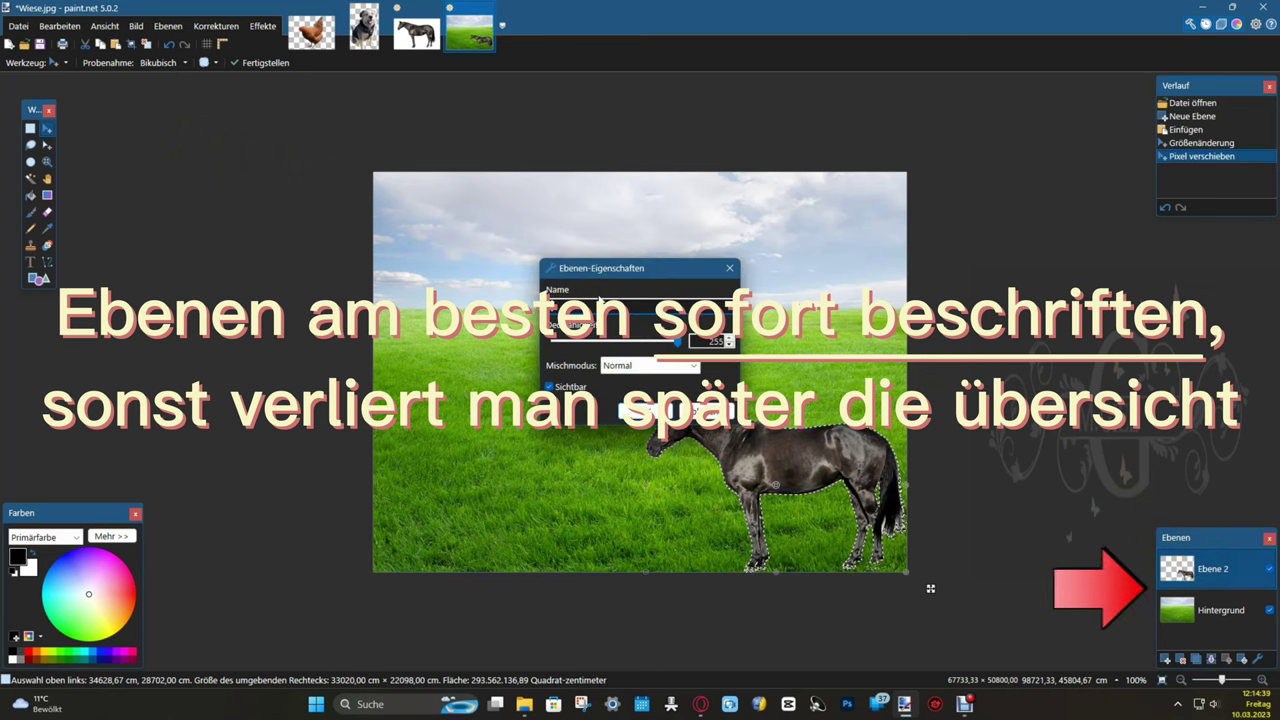
text(Pferd)
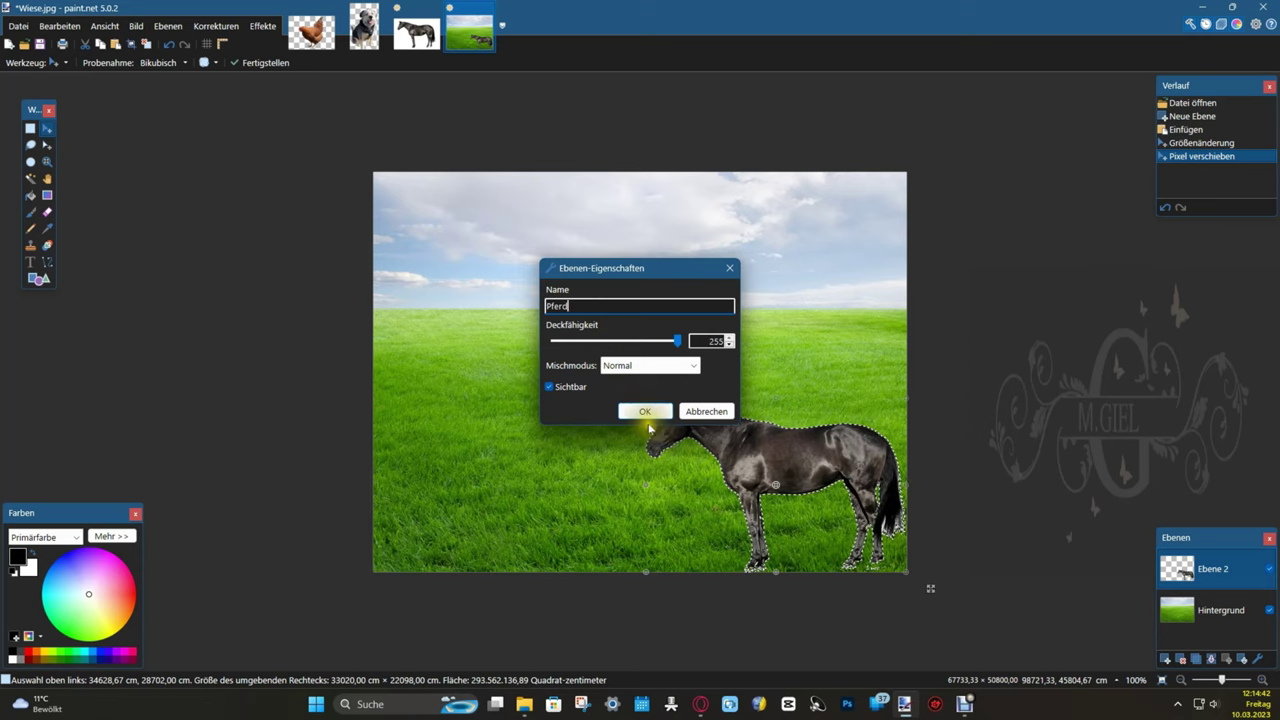
click(648, 412)
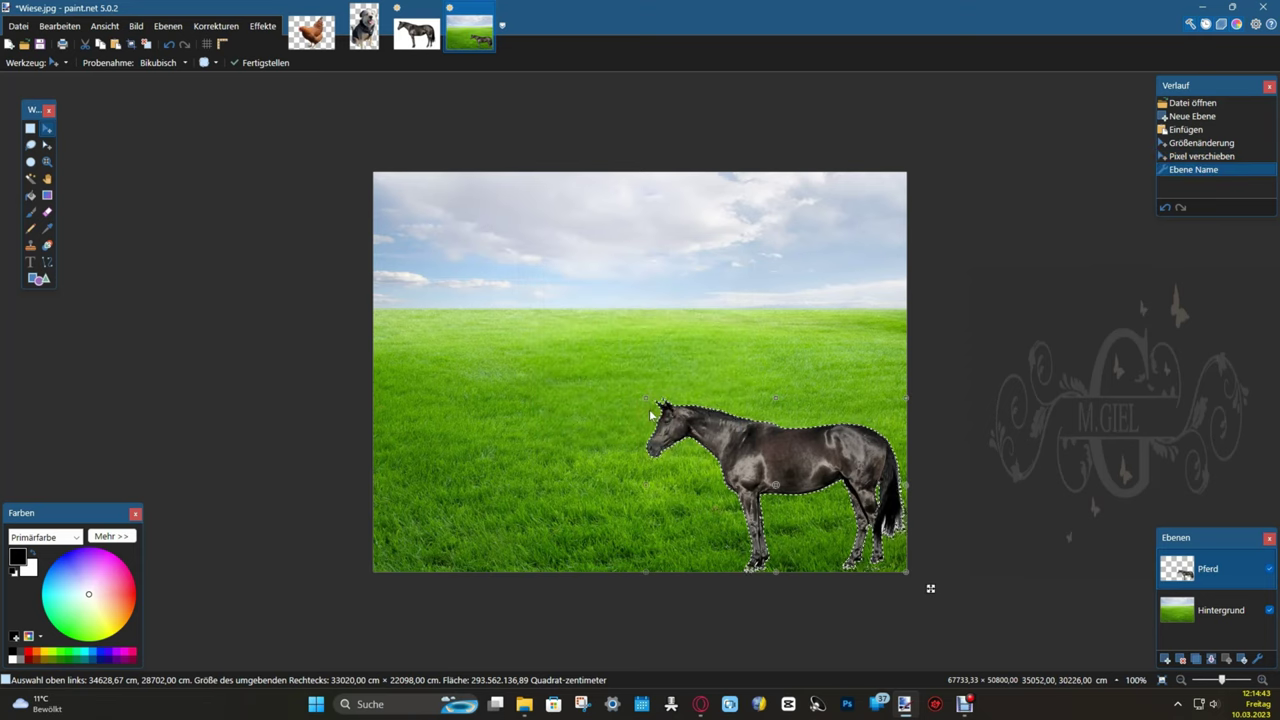
click(148, 46)
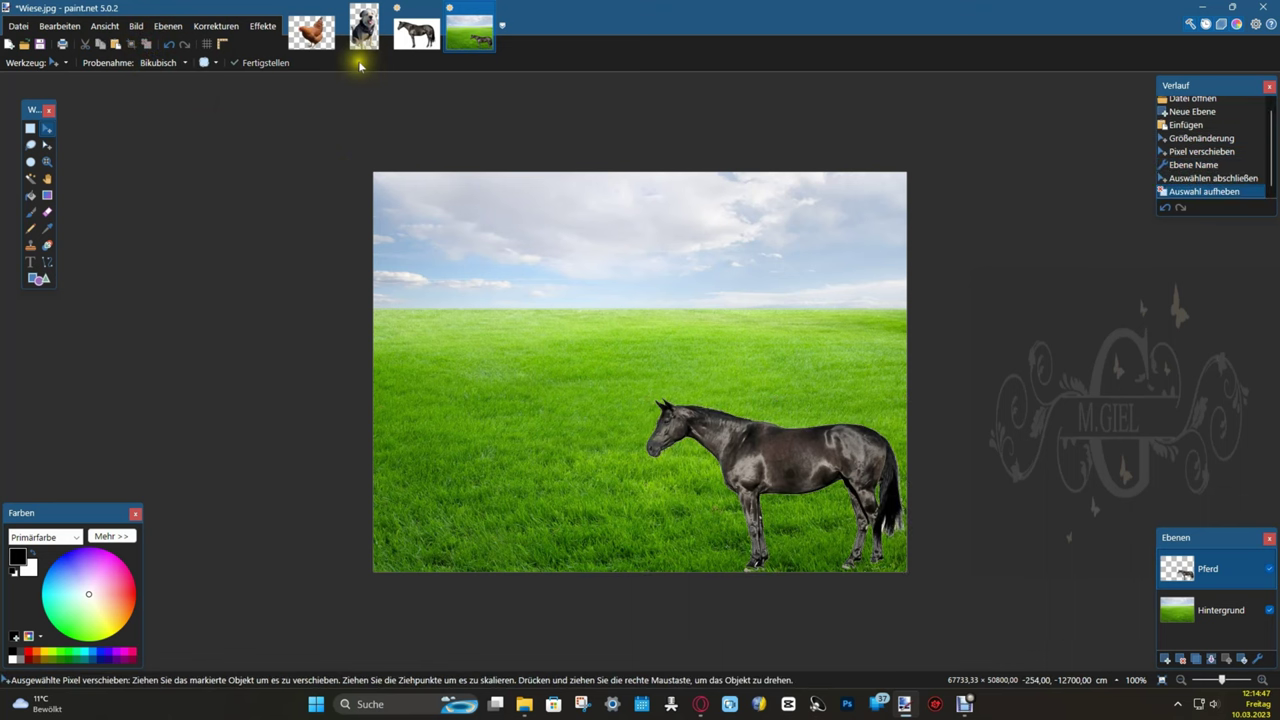
Step: Select the entire dog image kimbafrei and copy it
click(365, 30)
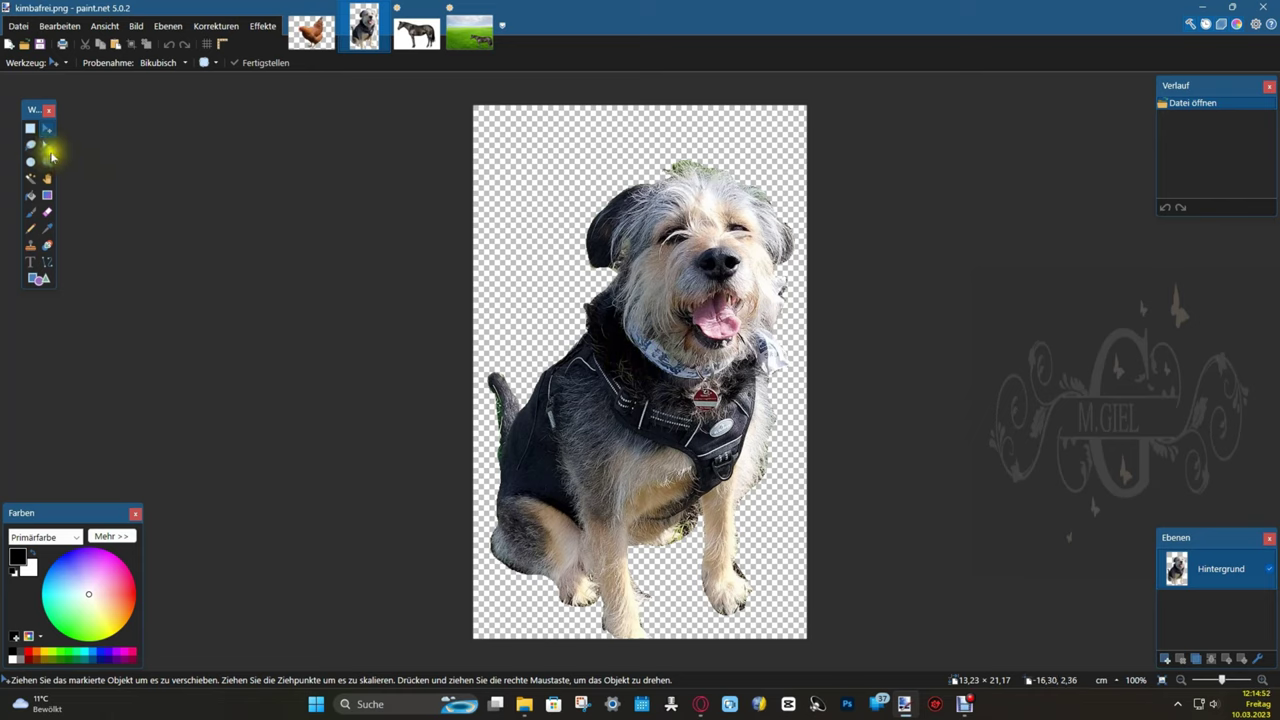
key(ctrl+a)
click(671, 330)
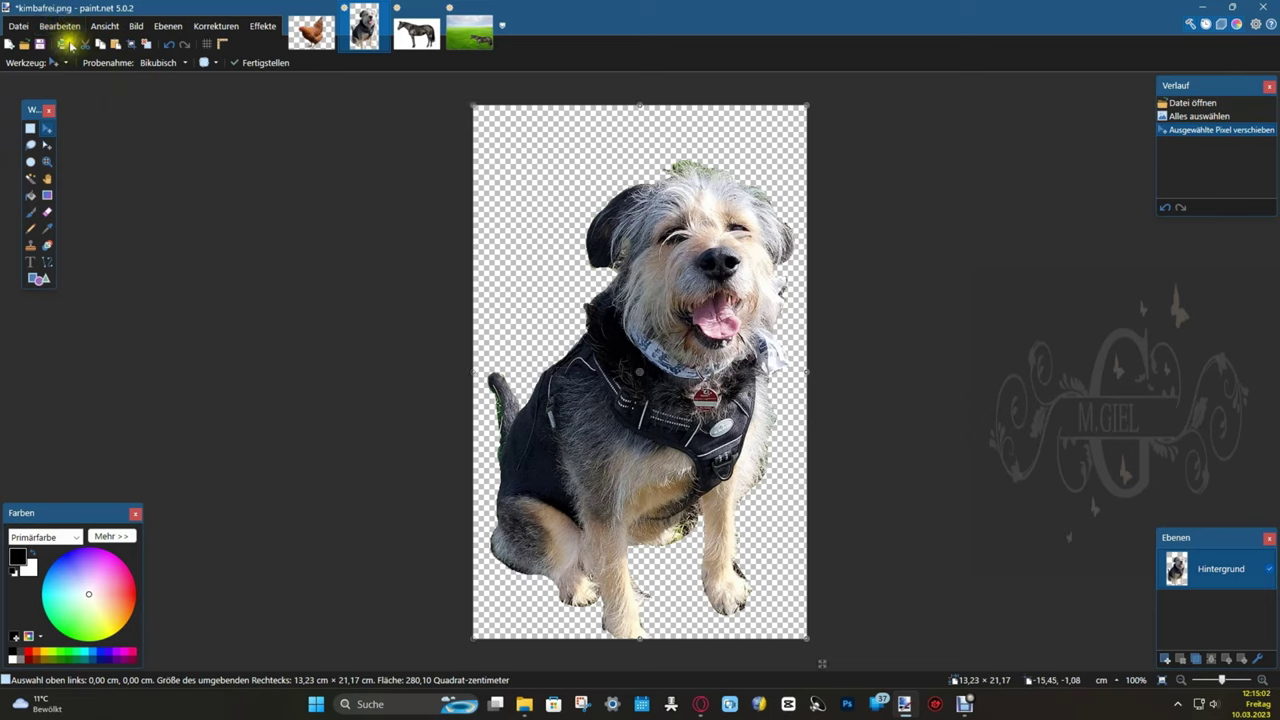
click(62, 27)
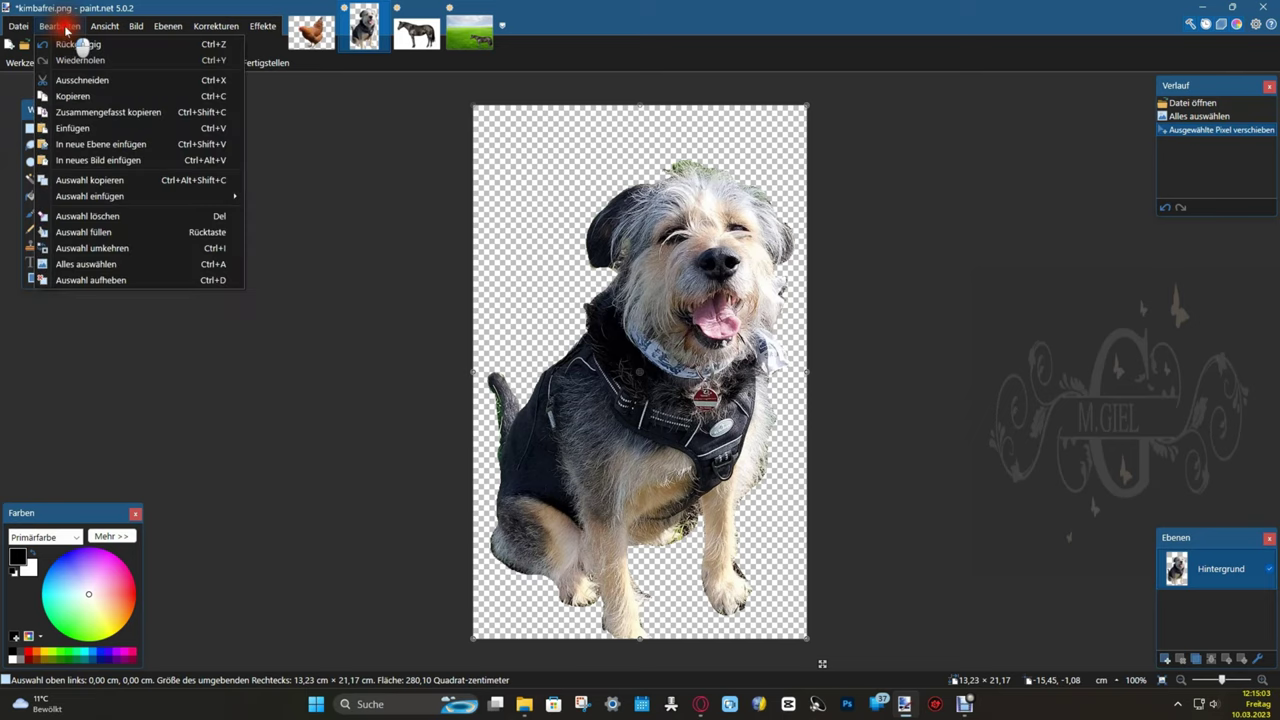
click(75, 96)
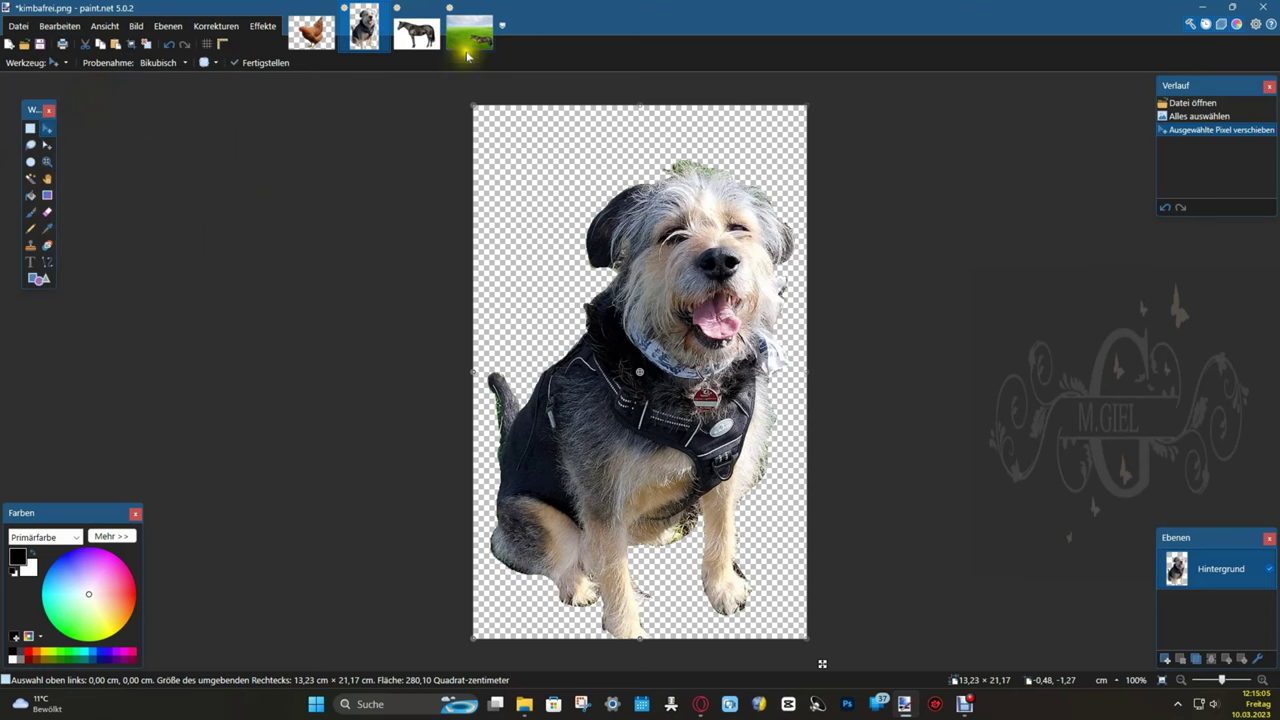
Step: Paste the copied dog into a new layer of the Wiese image, keeping the canvas size
click(469, 30)
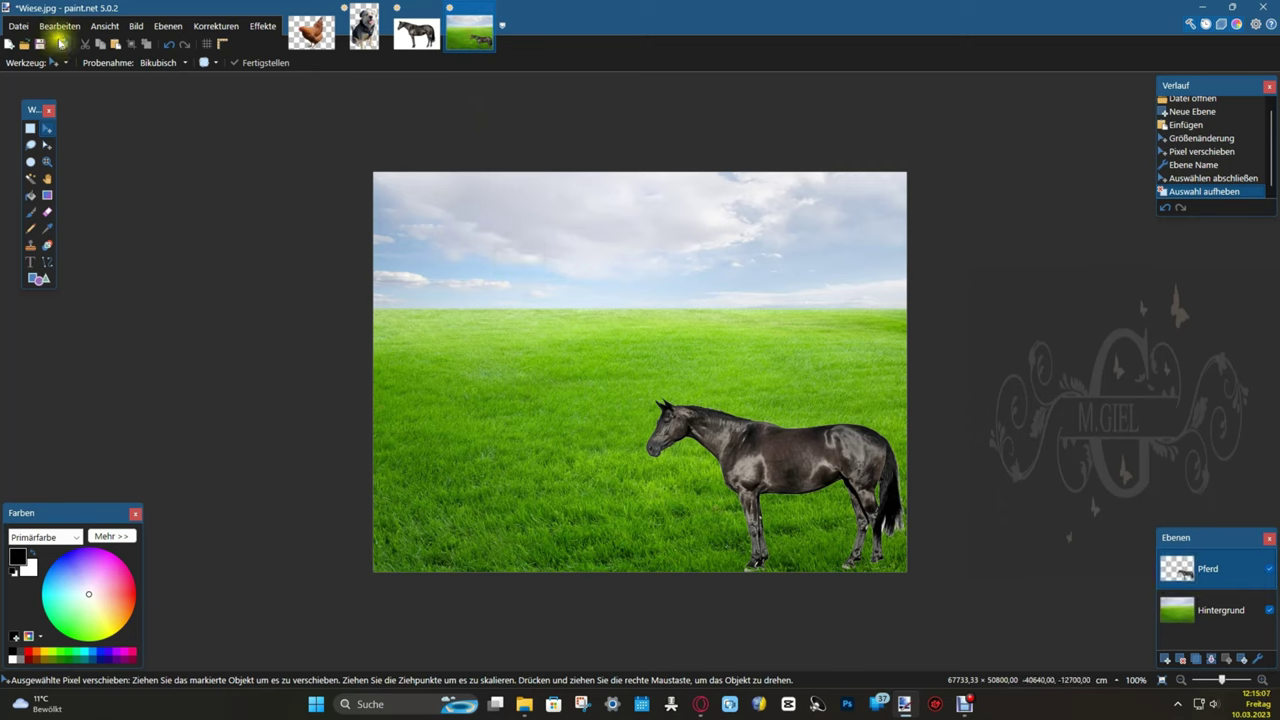
click(65, 26)
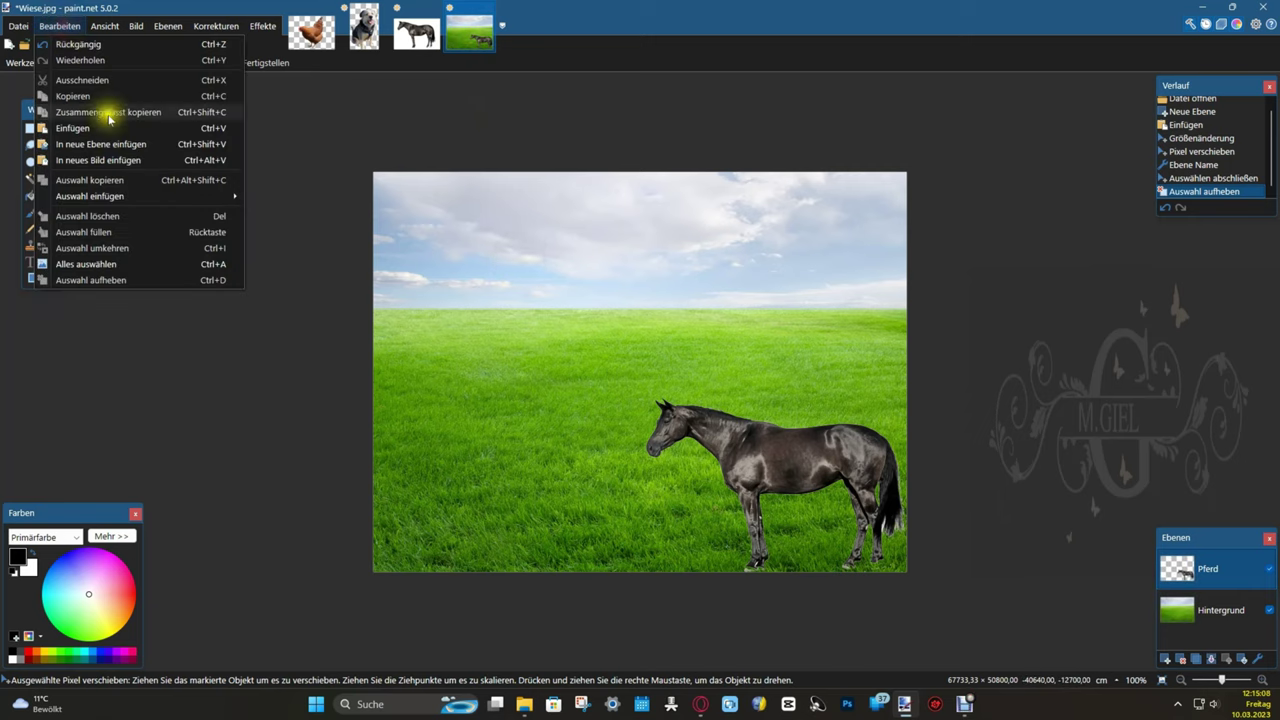
click(116, 145)
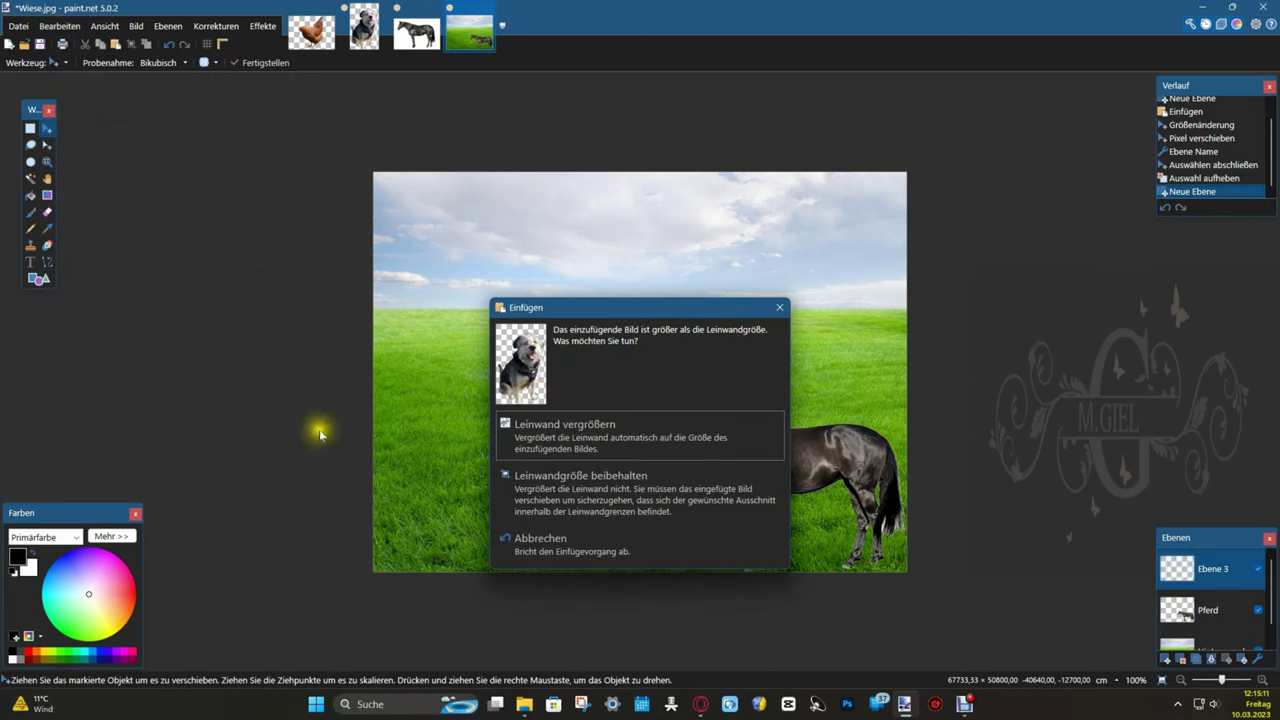
click(609, 490)
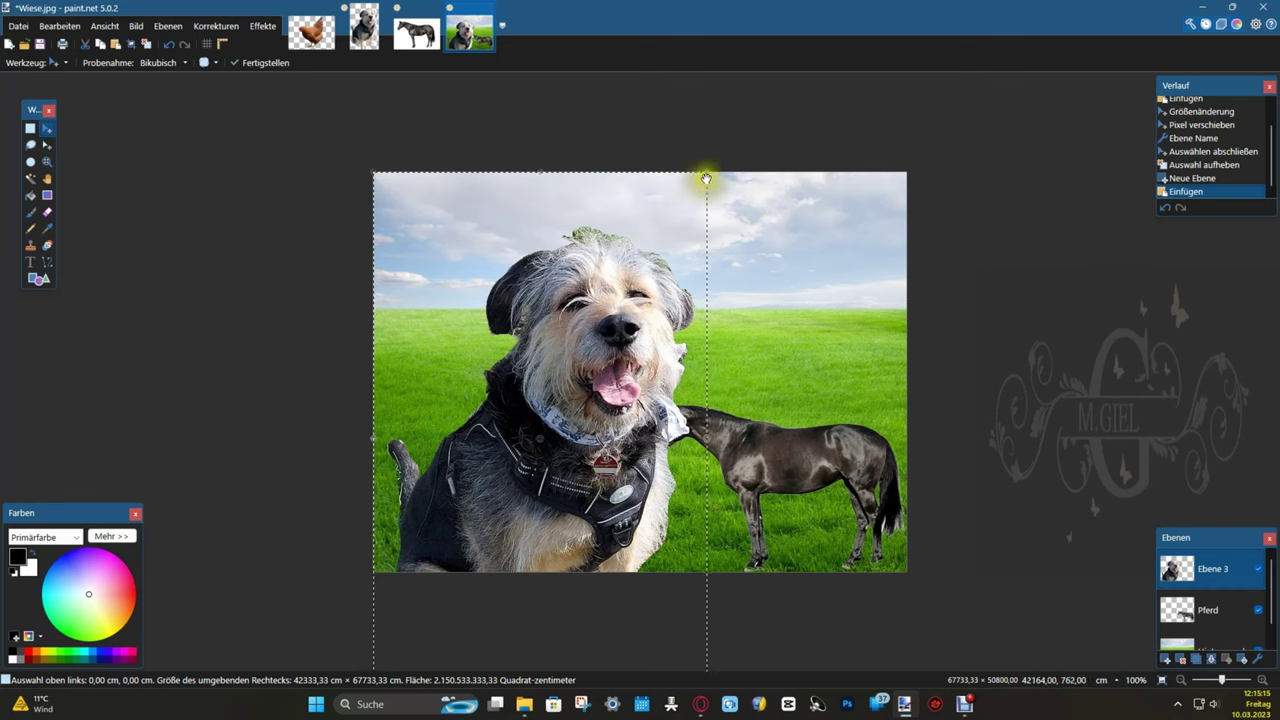
Step: Scale the dog down to about 17103 × 23876 cm, place it in the meadow's lower left corner and deselect it
drag(701, 188, 539, 471)
drag(489, 537, 526, 313)
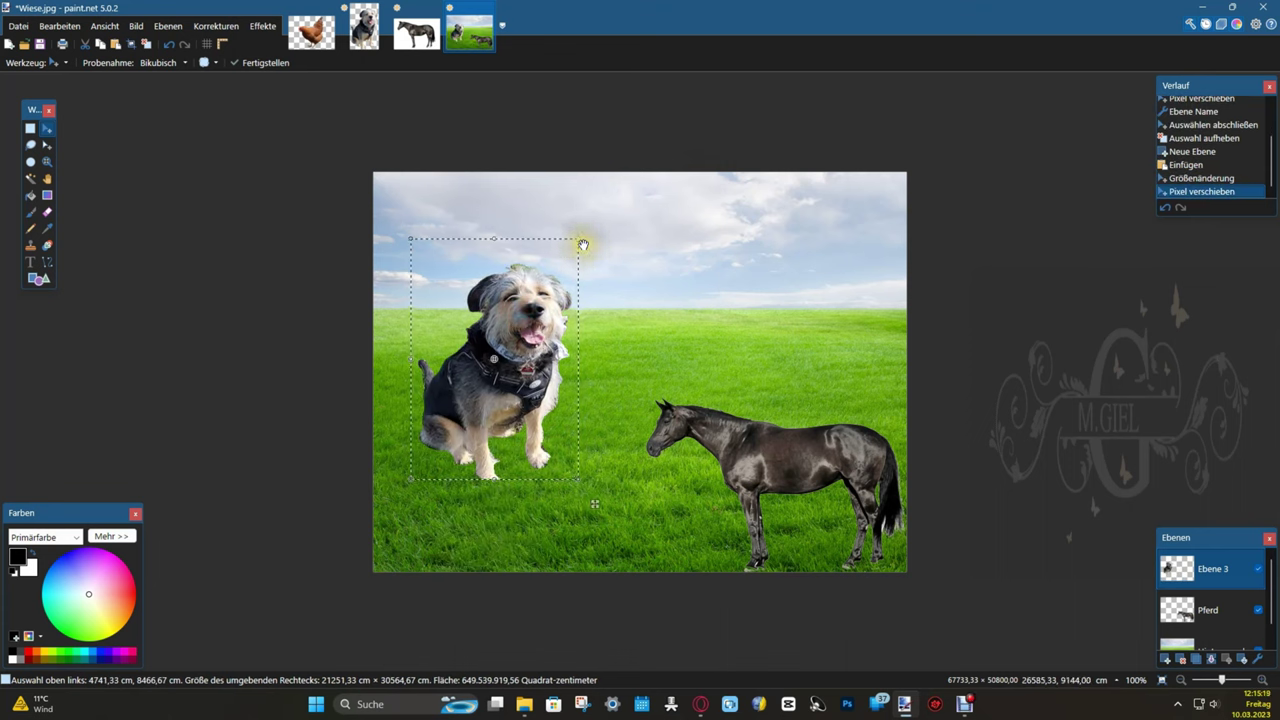
drag(583, 244, 548, 294)
drag(473, 399, 453, 495)
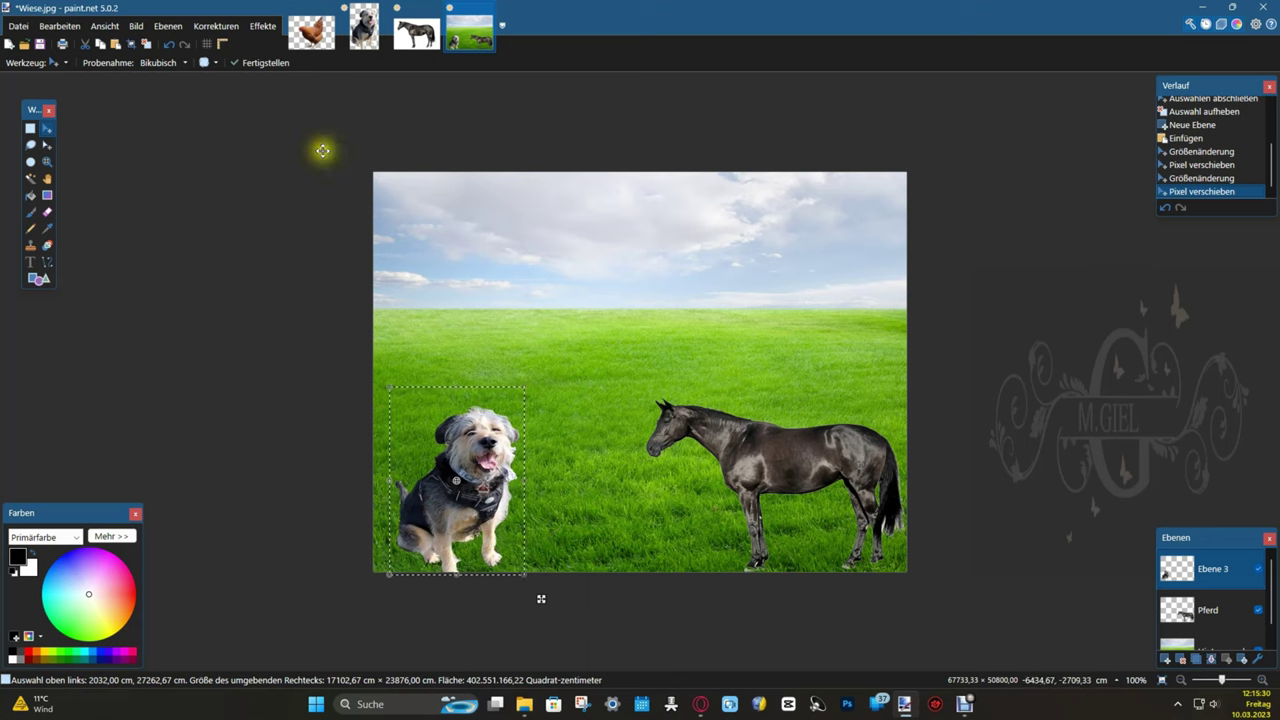
click(148, 44)
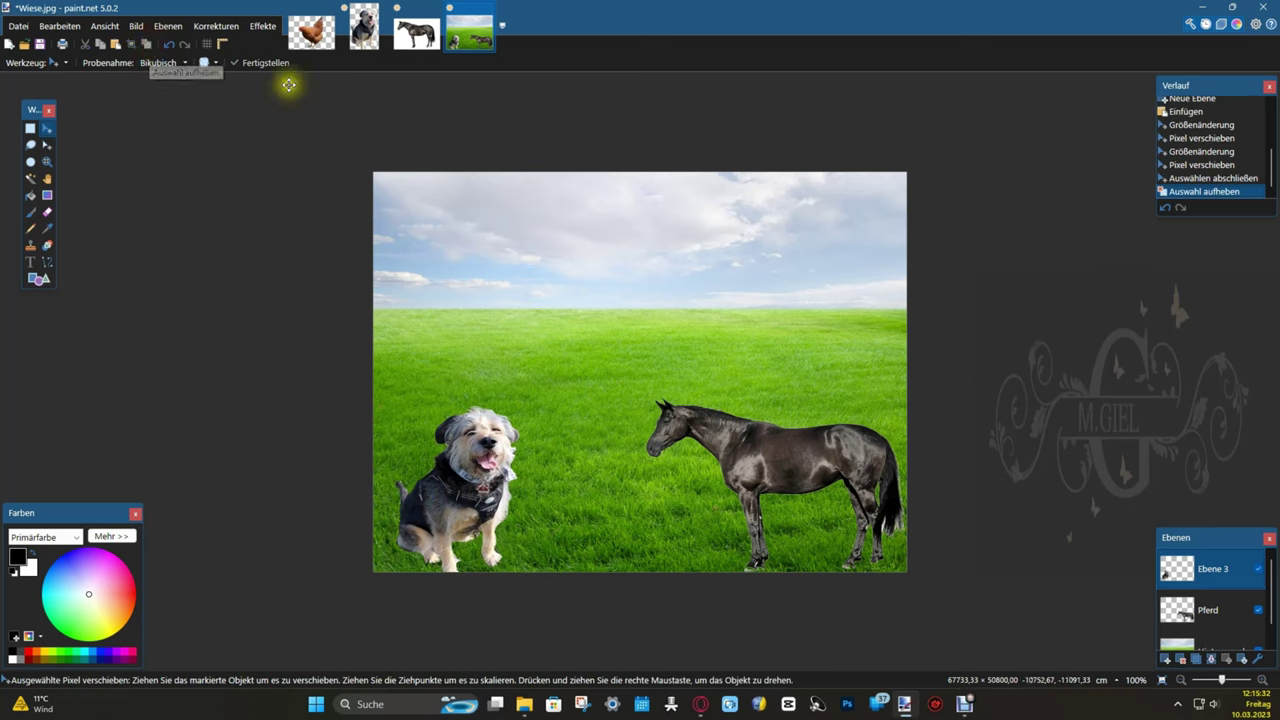
Step: Select the entire chicken image huhn and copy it
click(313, 30)
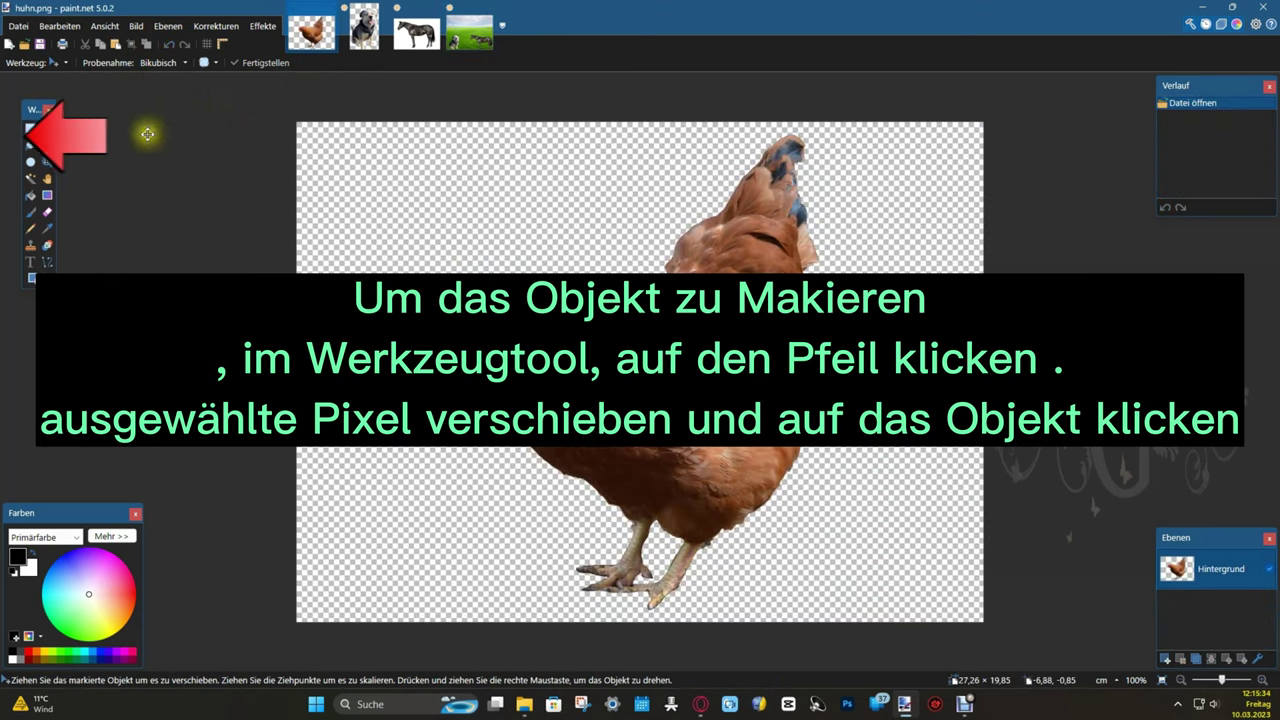
click(62, 25)
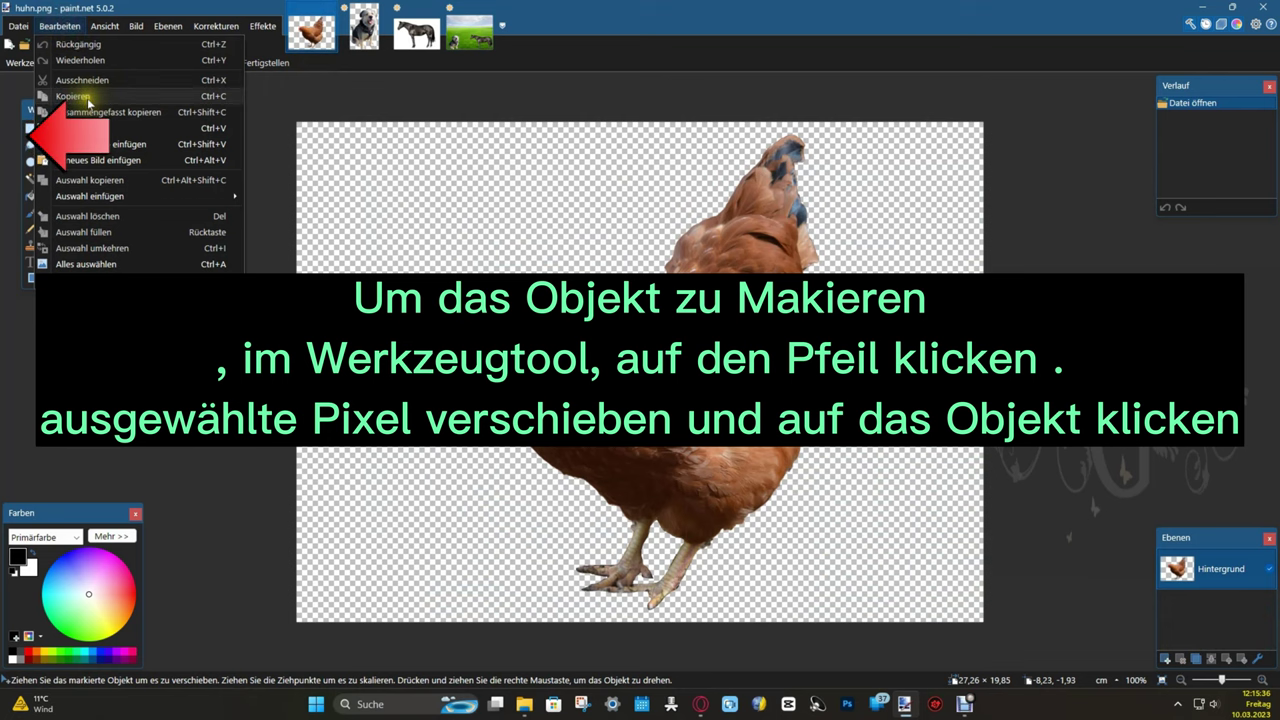
click(85, 264)
click(200, 414)
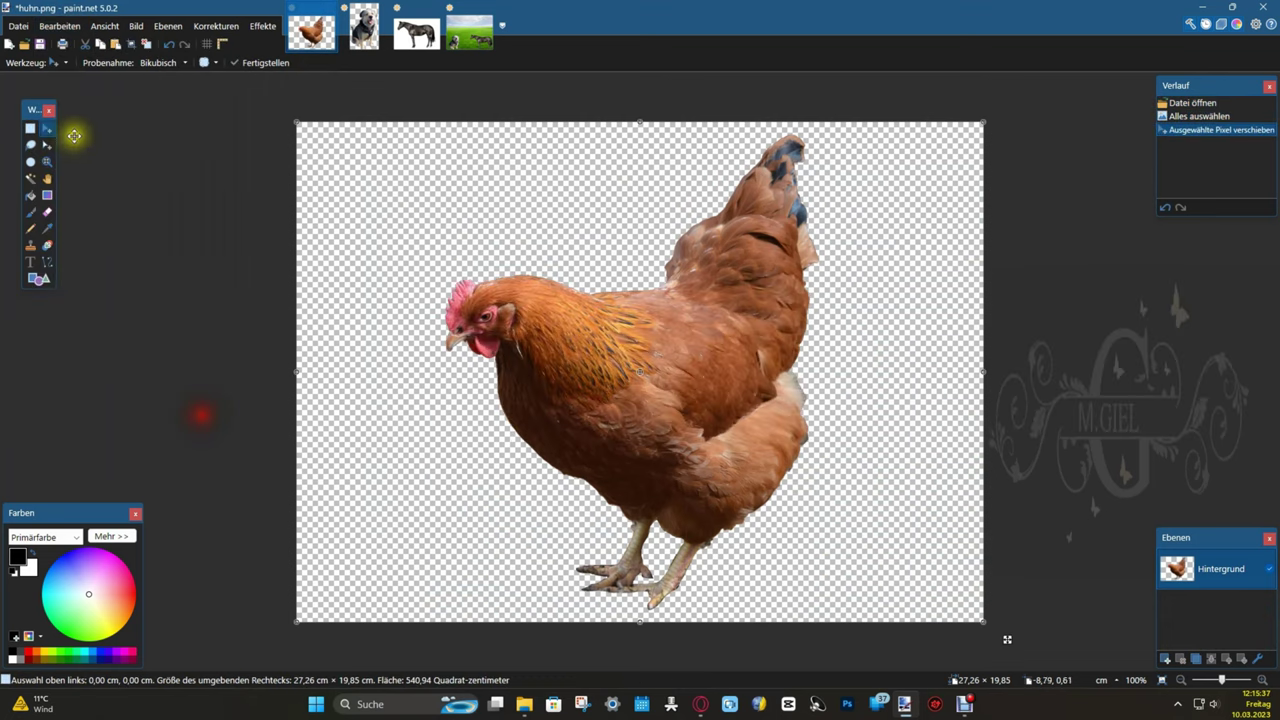
click(558, 372)
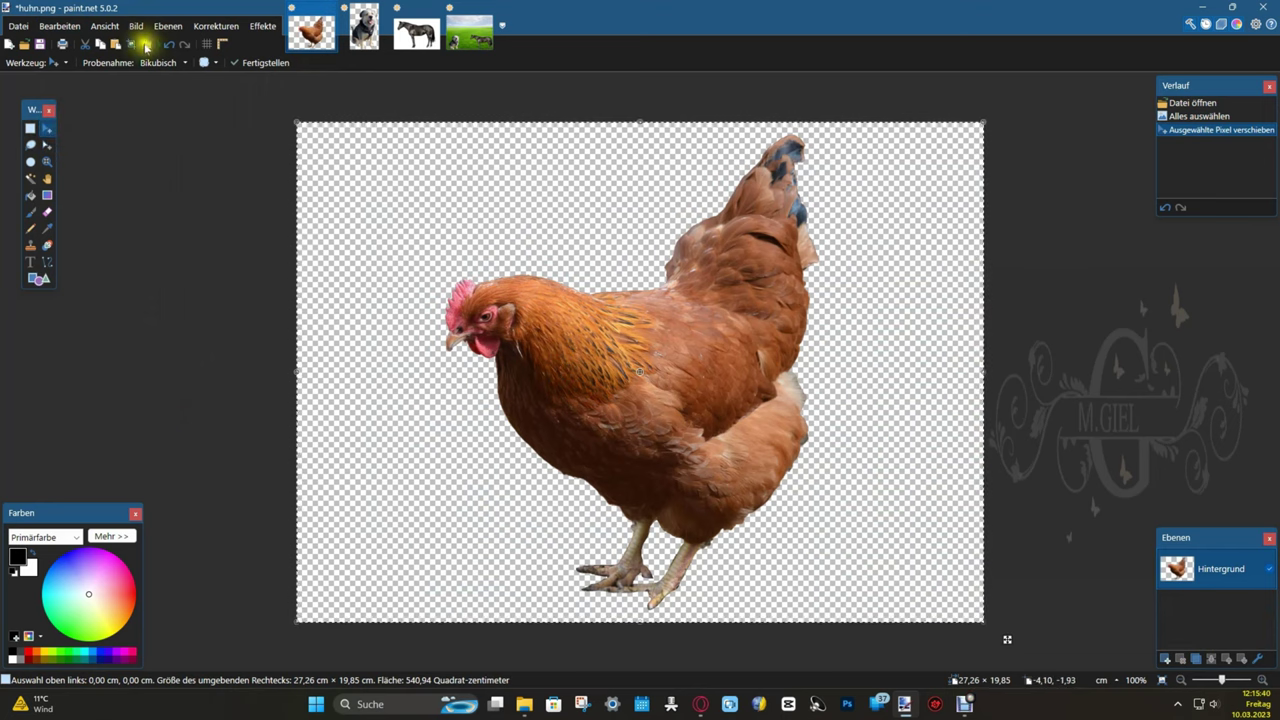
click(60, 28)
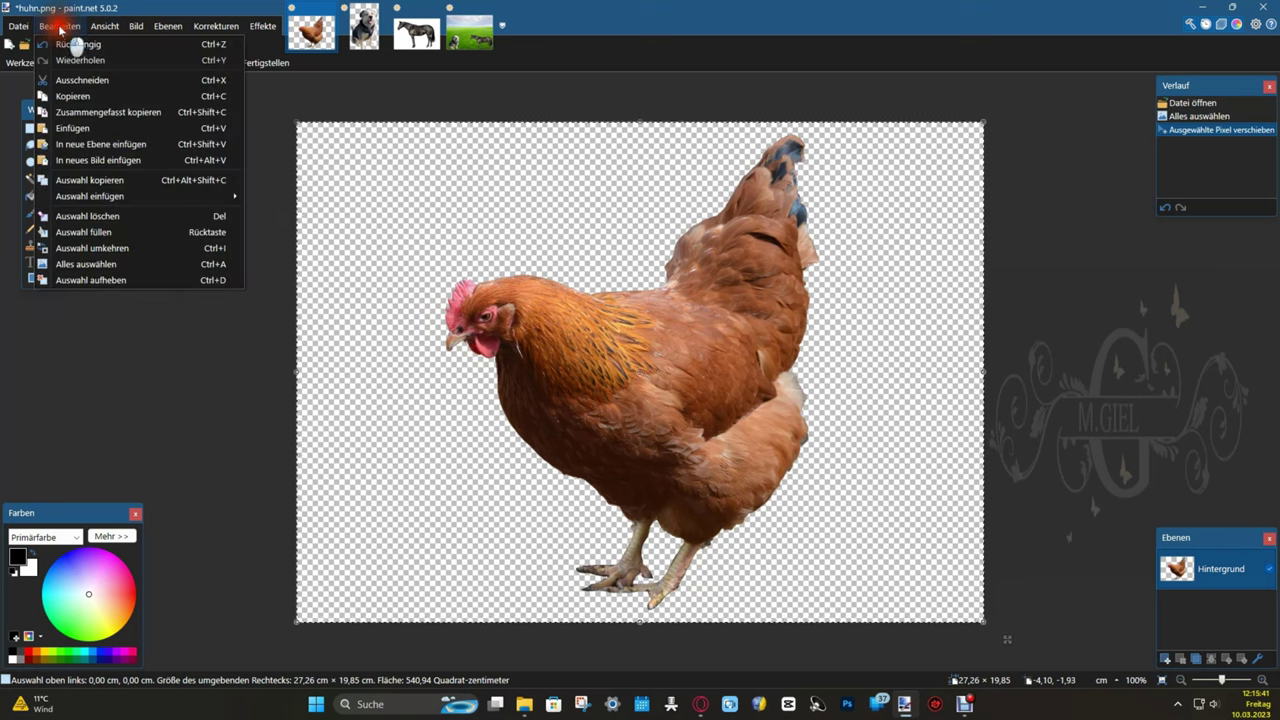
click(77, 96)
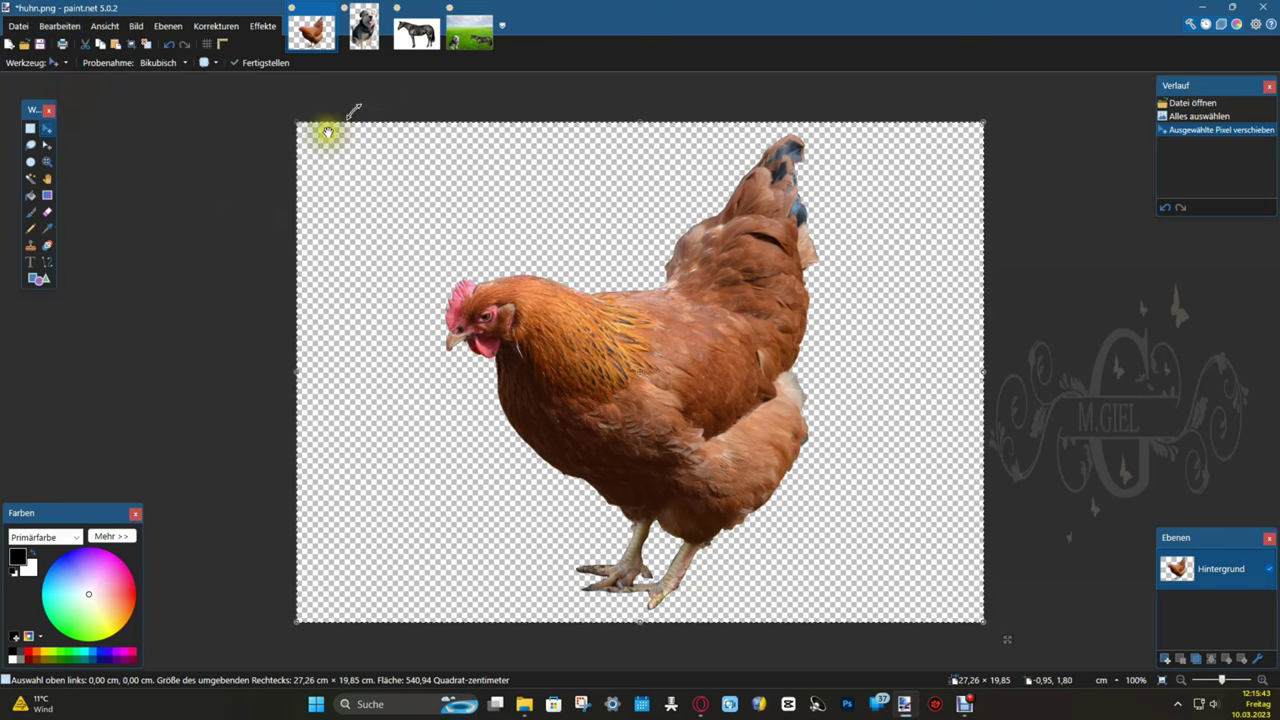
Step: Paste the copied chicken into a new layer of the Wiese image, keeping the canvas size
click(471, 42)
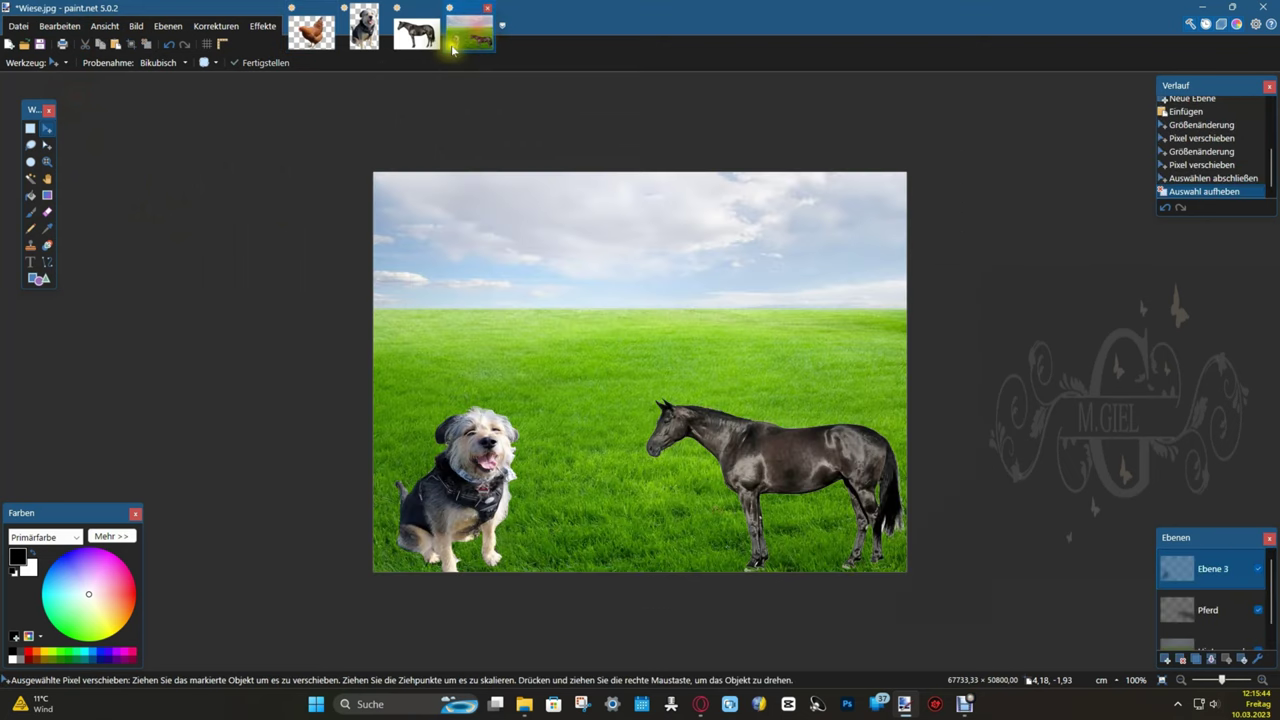
click(60, 26)
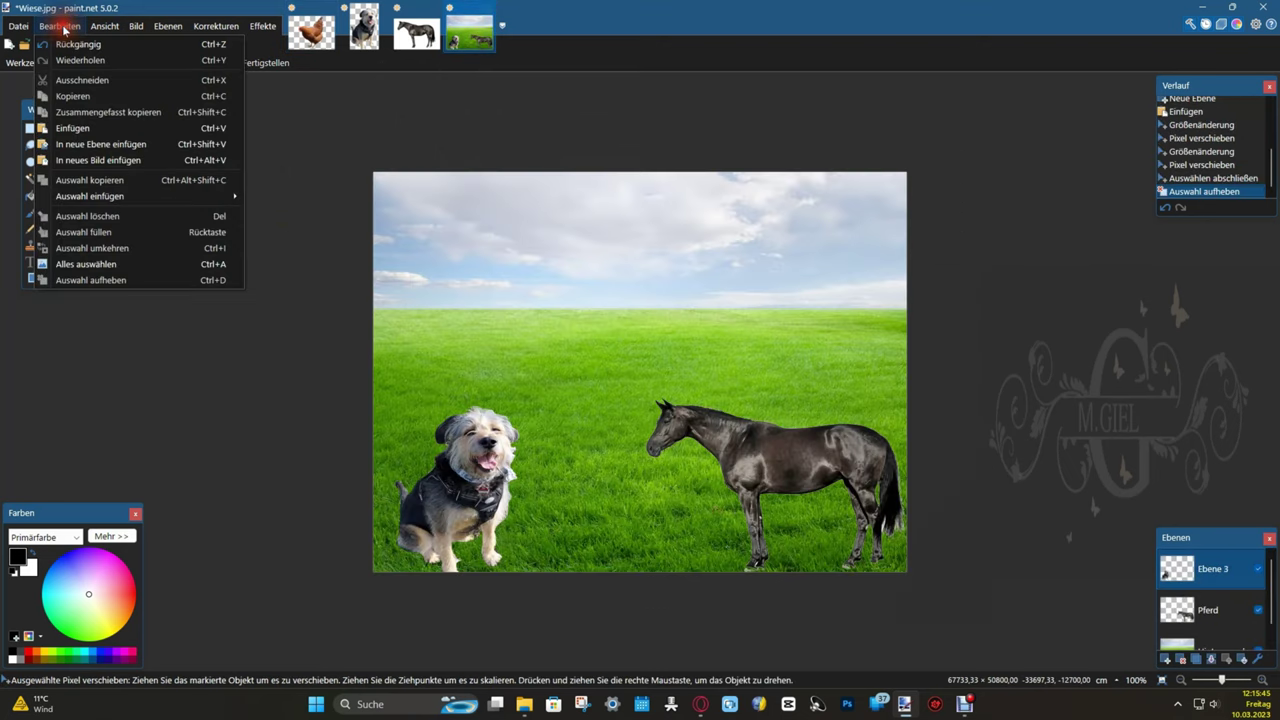
click(99, 146)
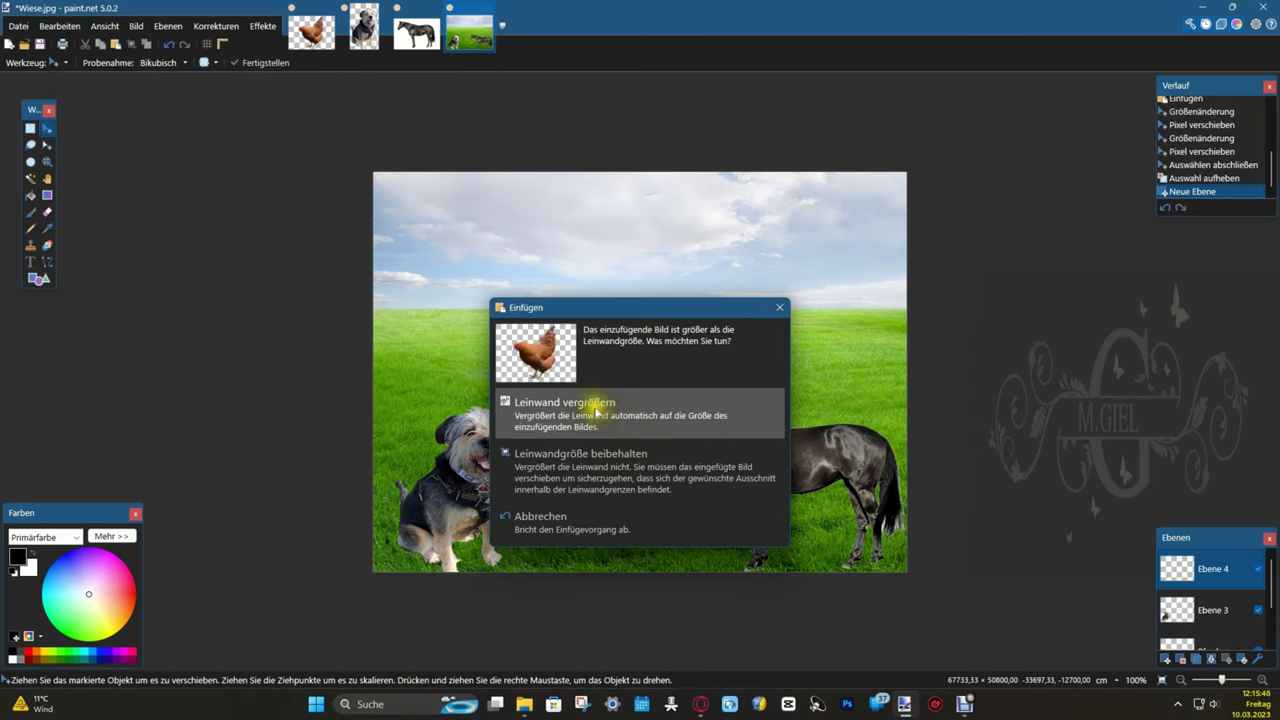
click(607, 478)
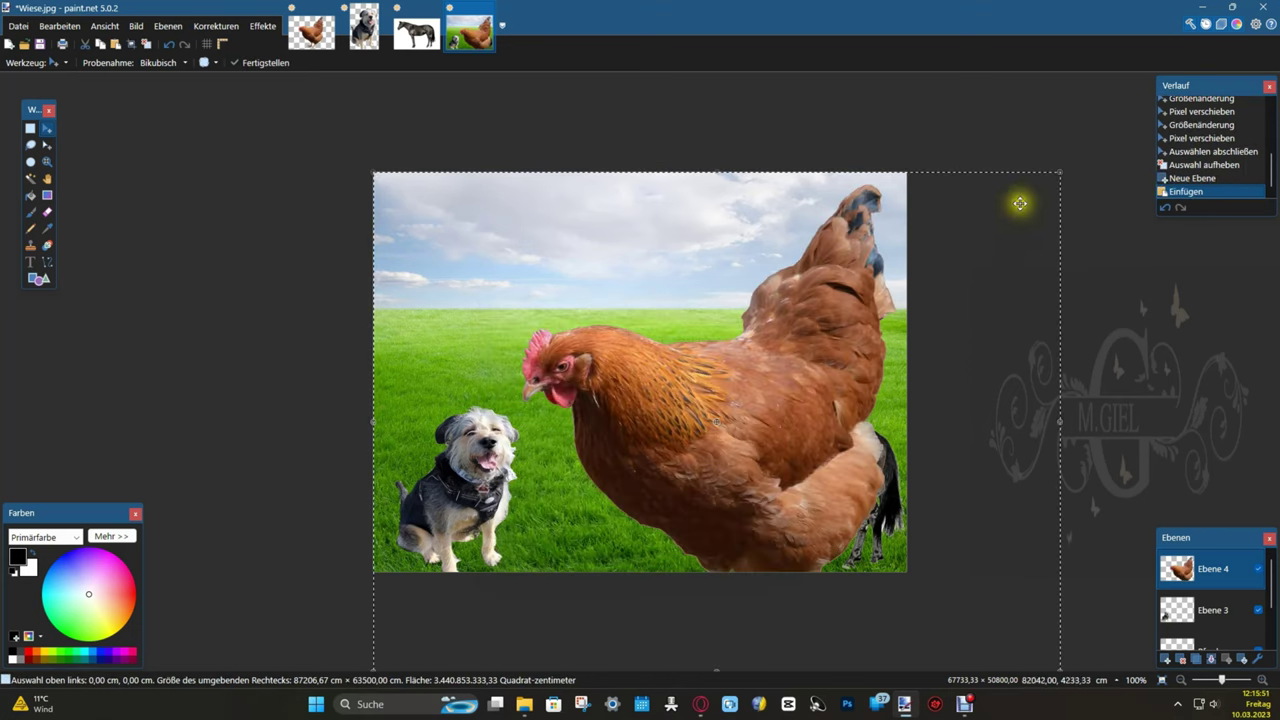
Step: Scale the chicken down to about 16002 × 11853 cm and place it on the grass between the dog and the horse
drag(1060, 177, 609, 478)
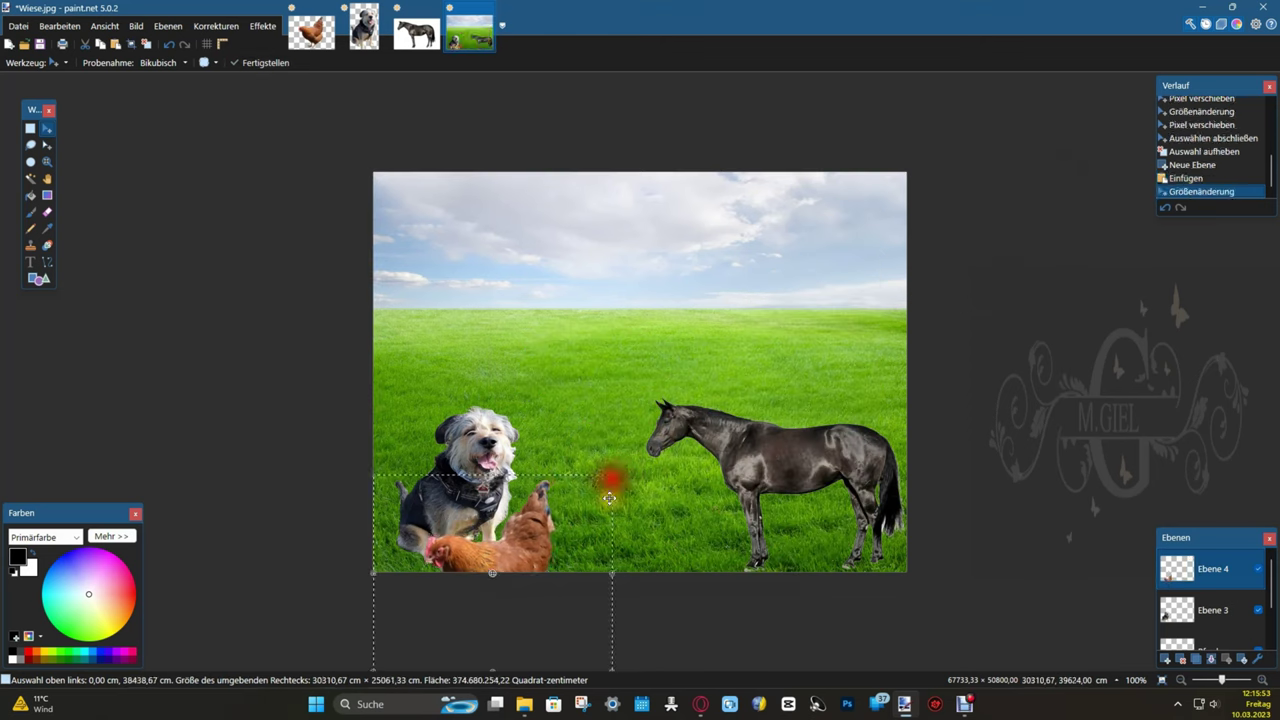
drag(531, 543, 640, 364)
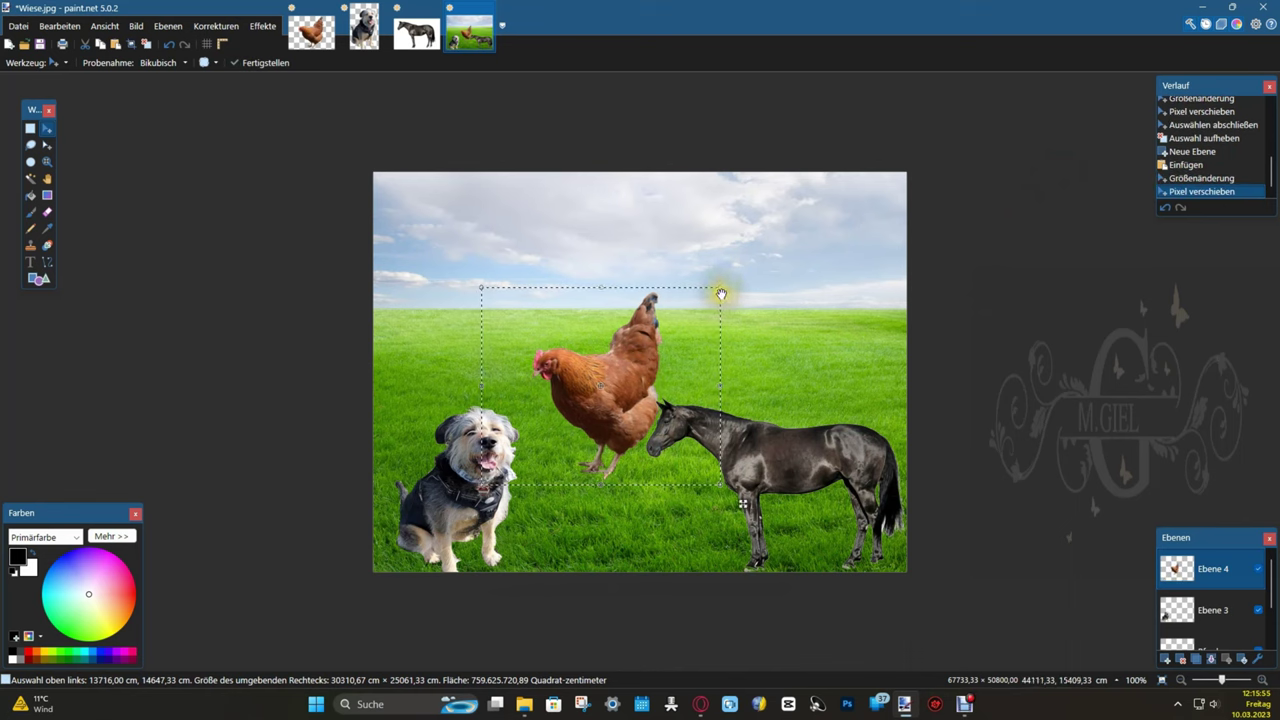
mouse_move(721, 294)
mouse_down()
mouse_move(664, 340)
mouse_move(689, 338)
mouse_move(716, 309)
mouse_up()
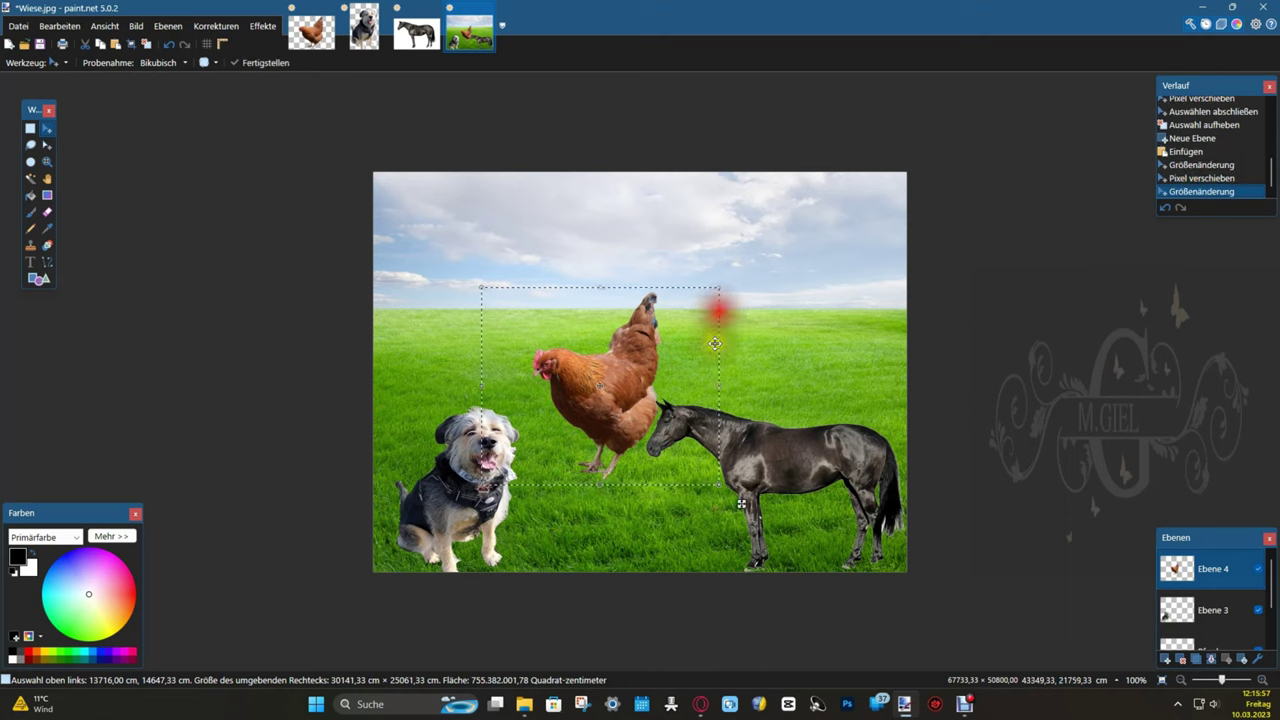
drag(607, 420, 603, 483)
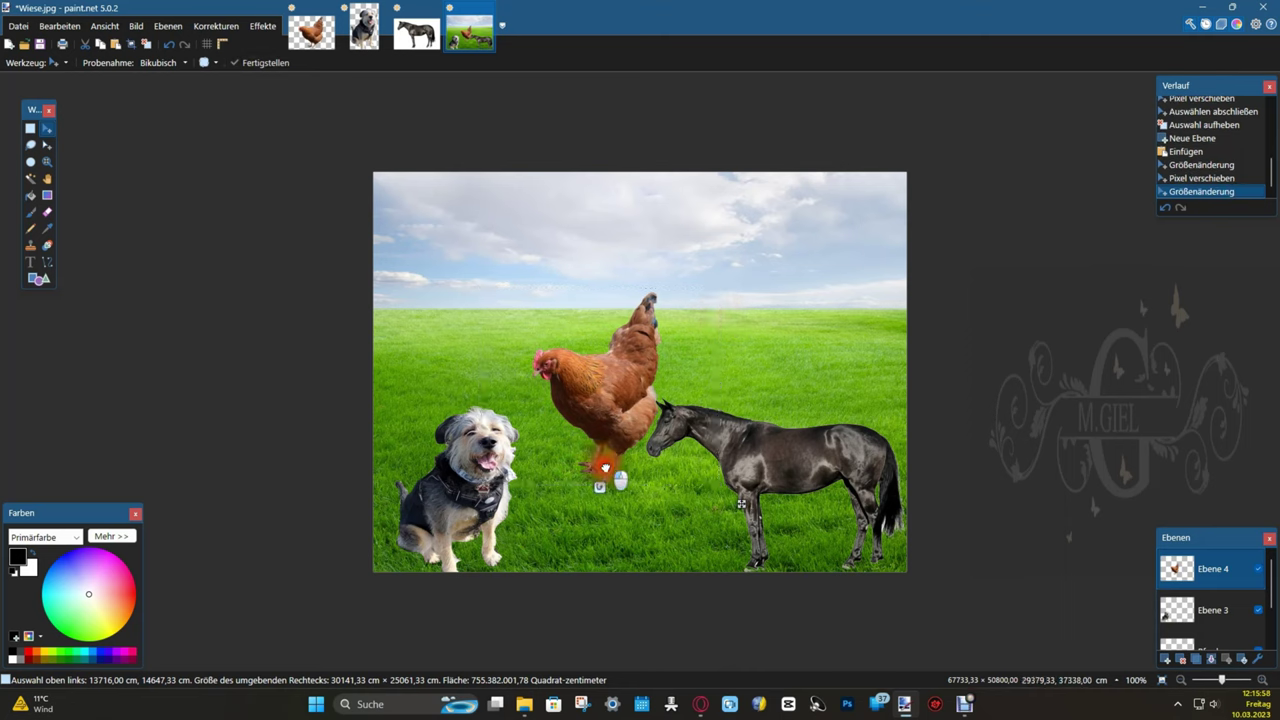
drag(605, 378, 581, 466)
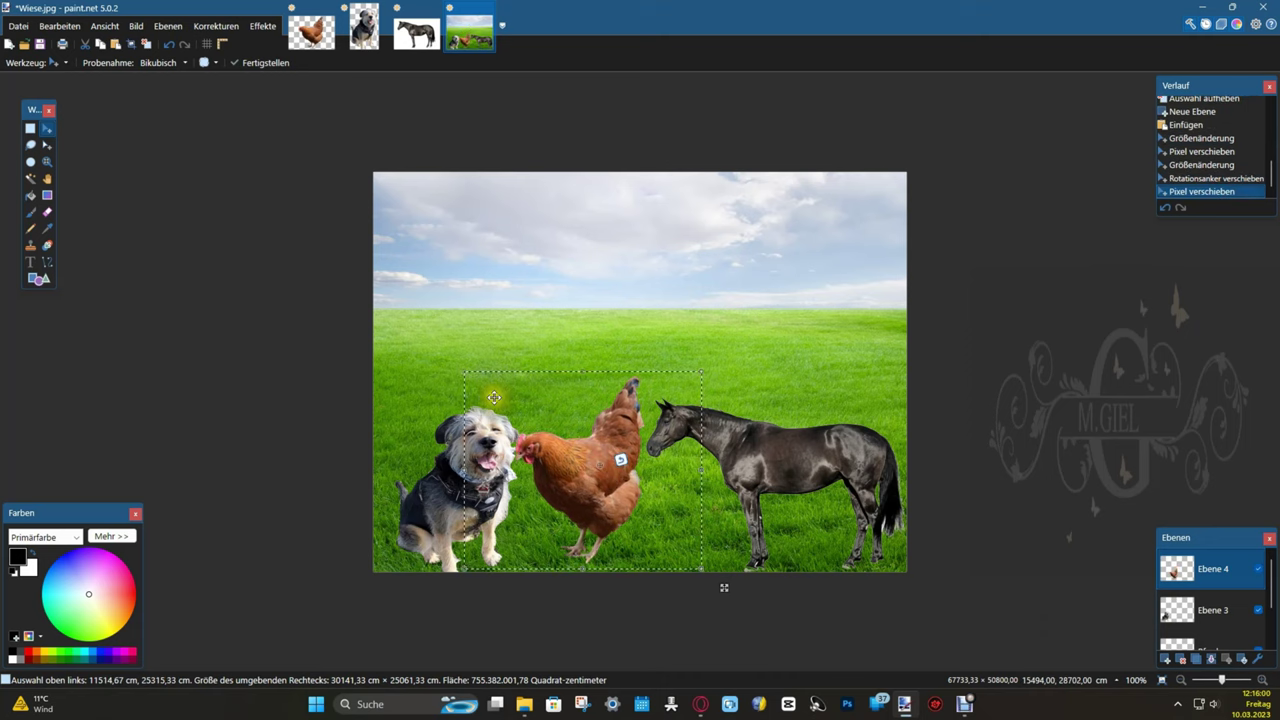
drag(462, 373, 575, 476)
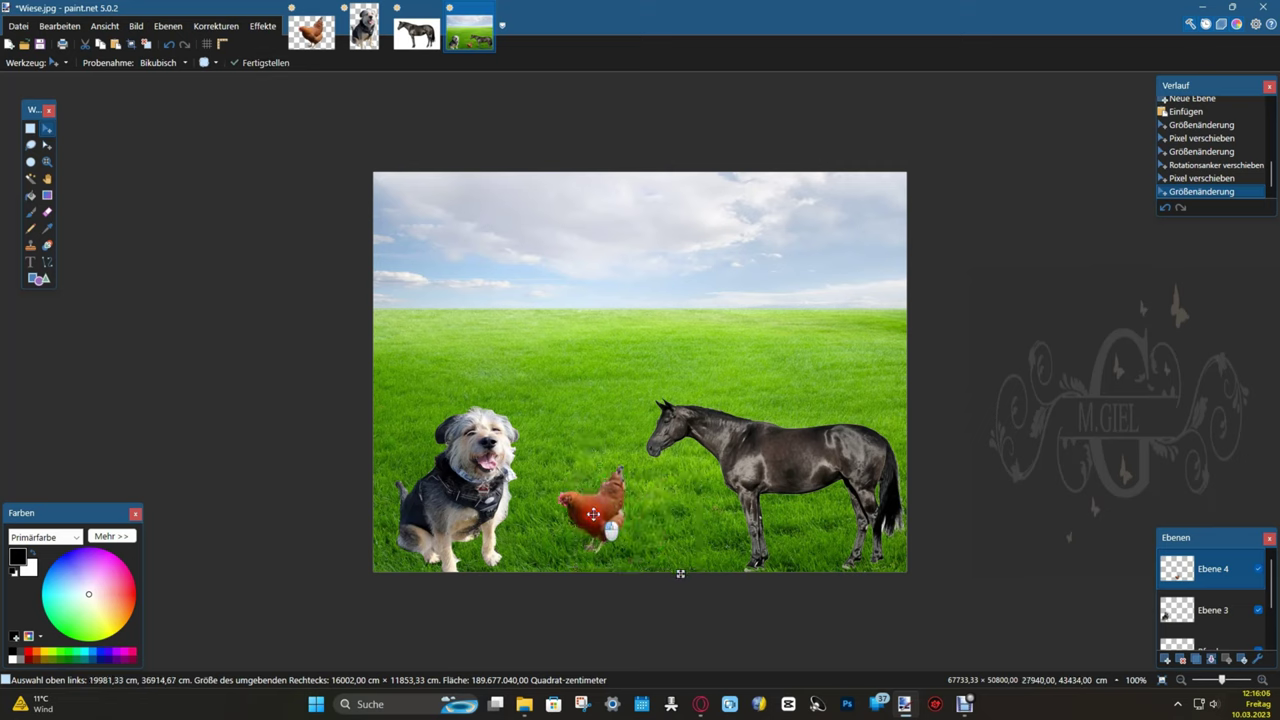
drag(593, 514, 605, 514)
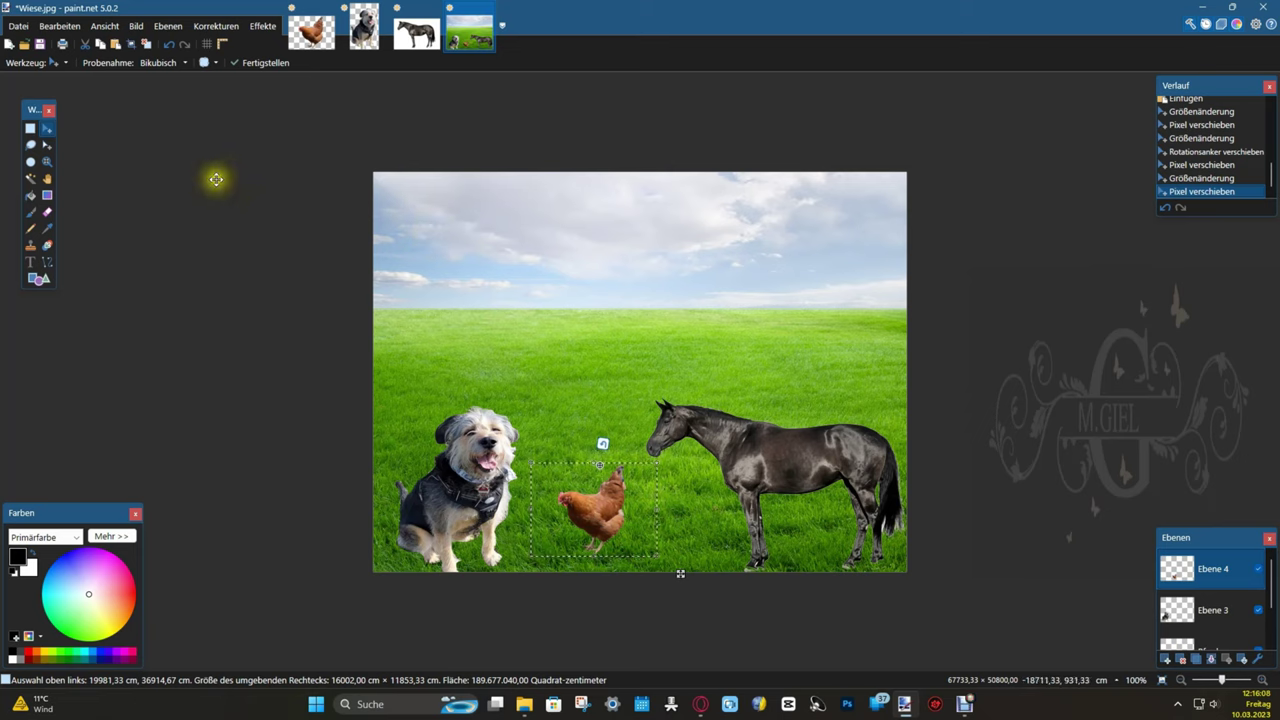
Step: Deselect the chicken and rename its layer from Ebene 4 to Huhn
click(145, 45)
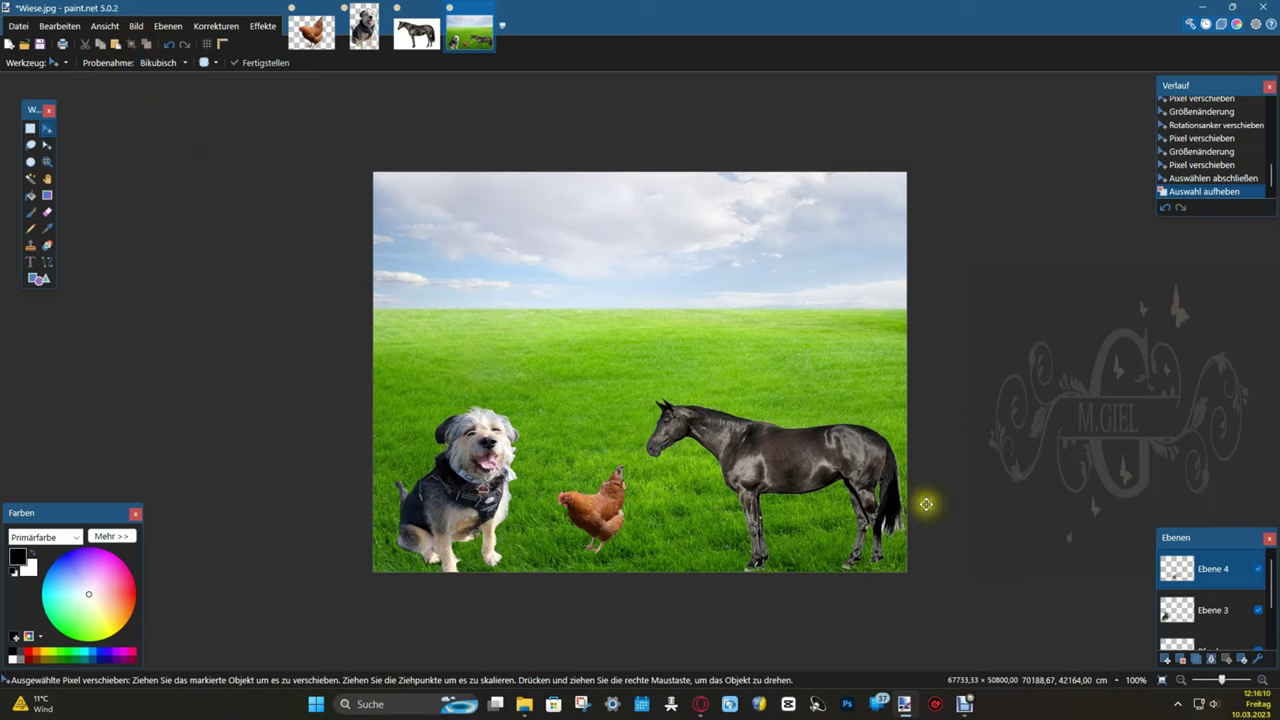
scroll(1214, 610, down, 3)
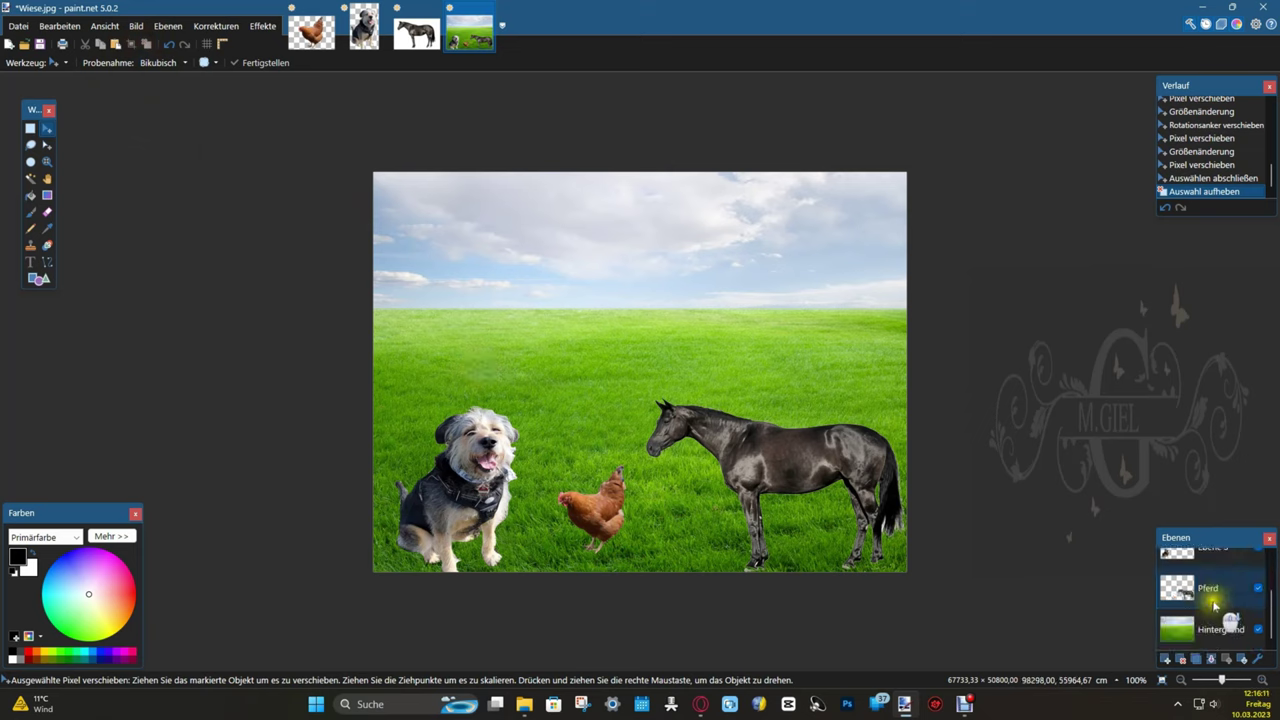
click(1212, 589)
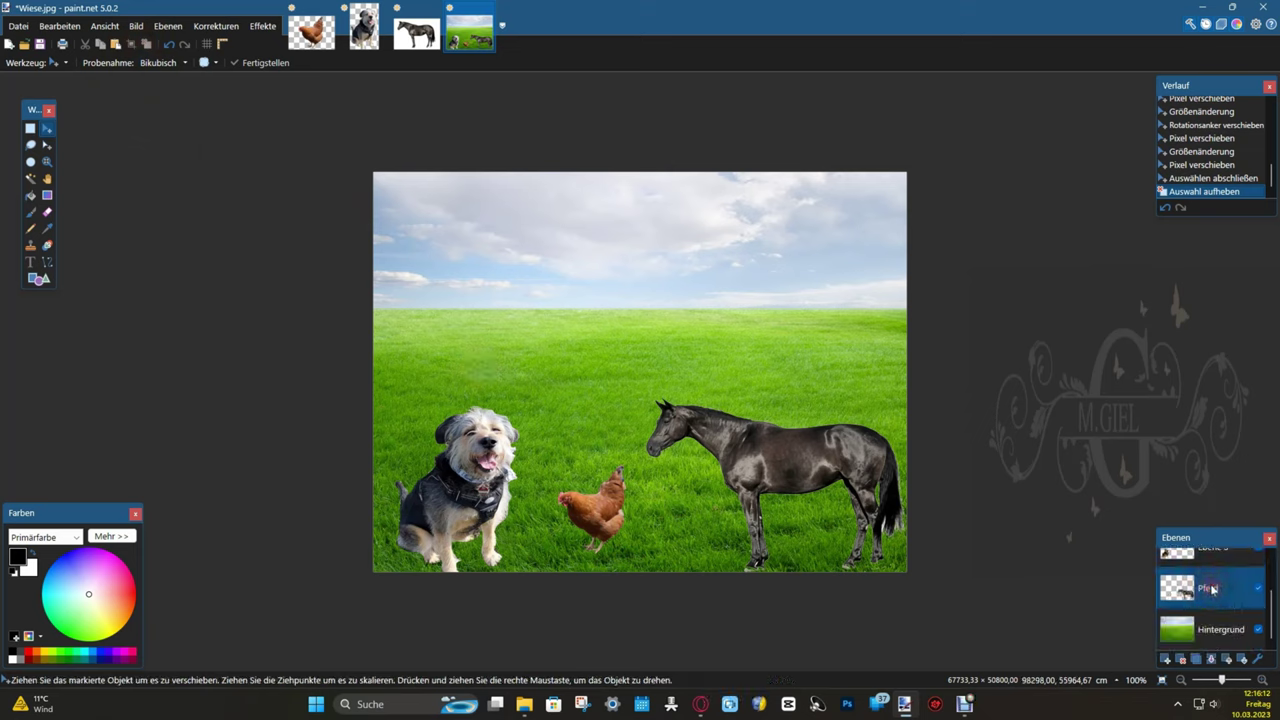
scroll(1210, 588, up, 2)
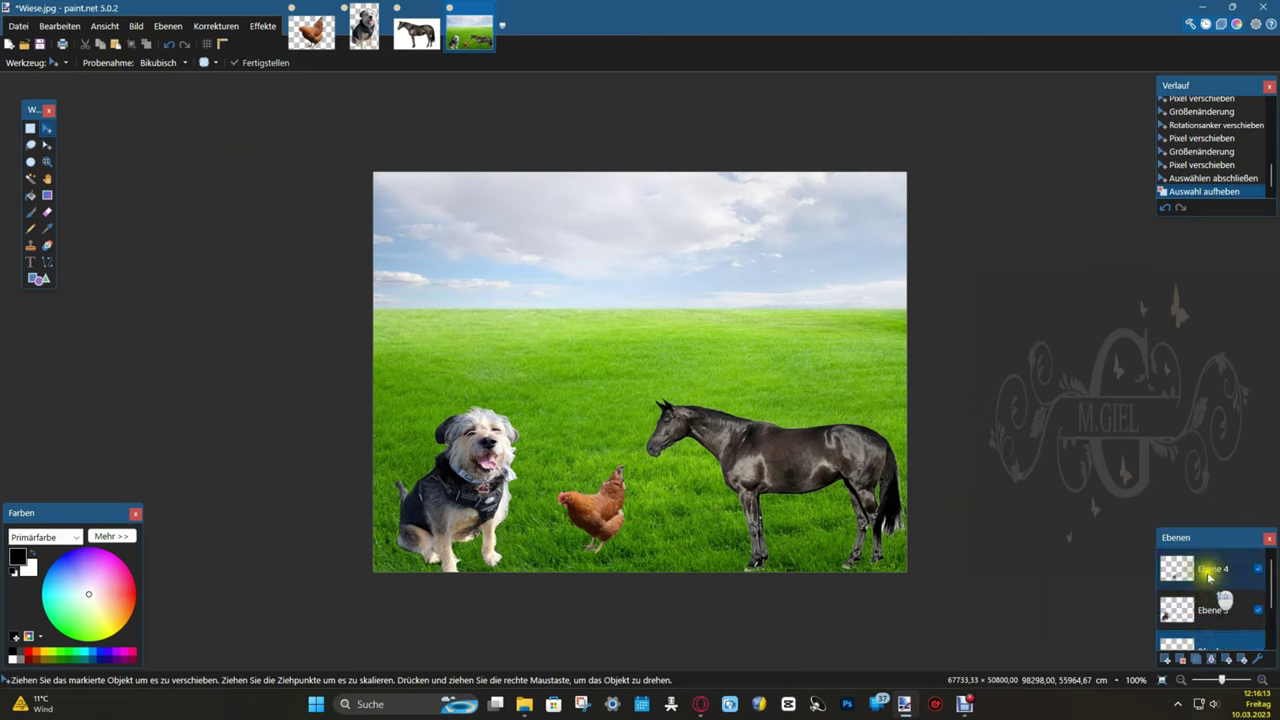
click(1206, 571)
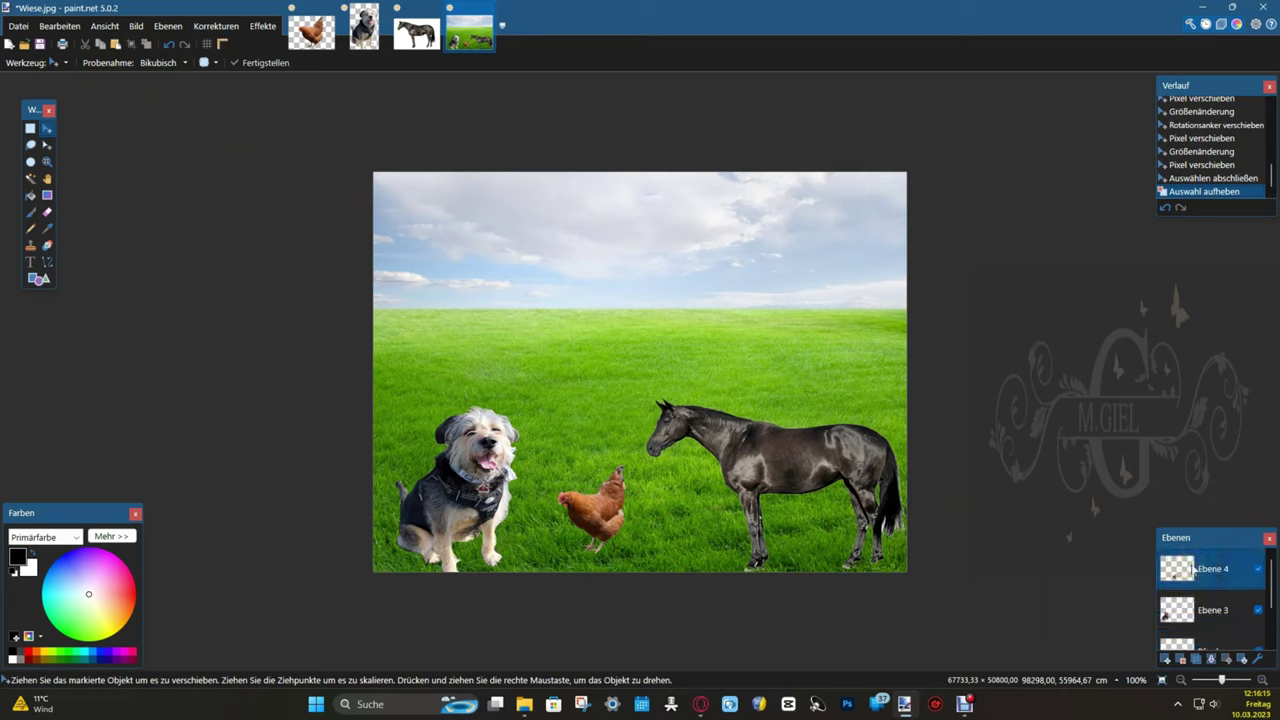
double_click(1201, 568)
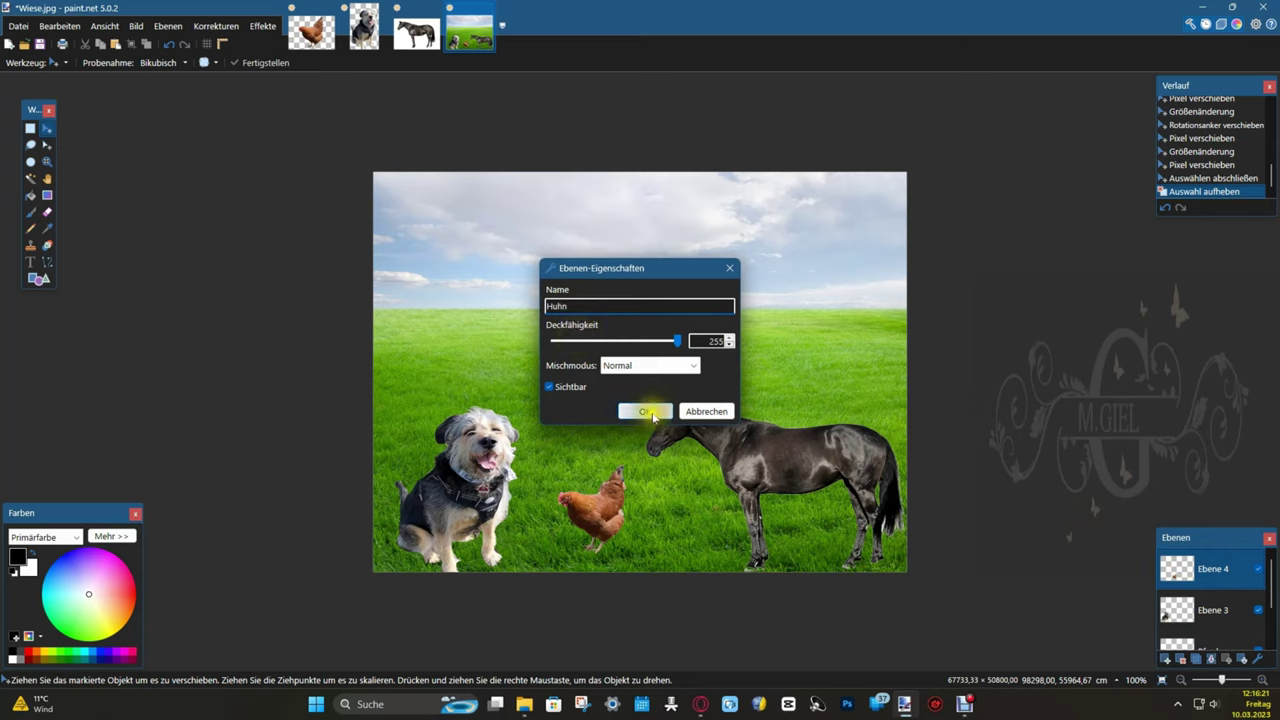
click(652, 413)
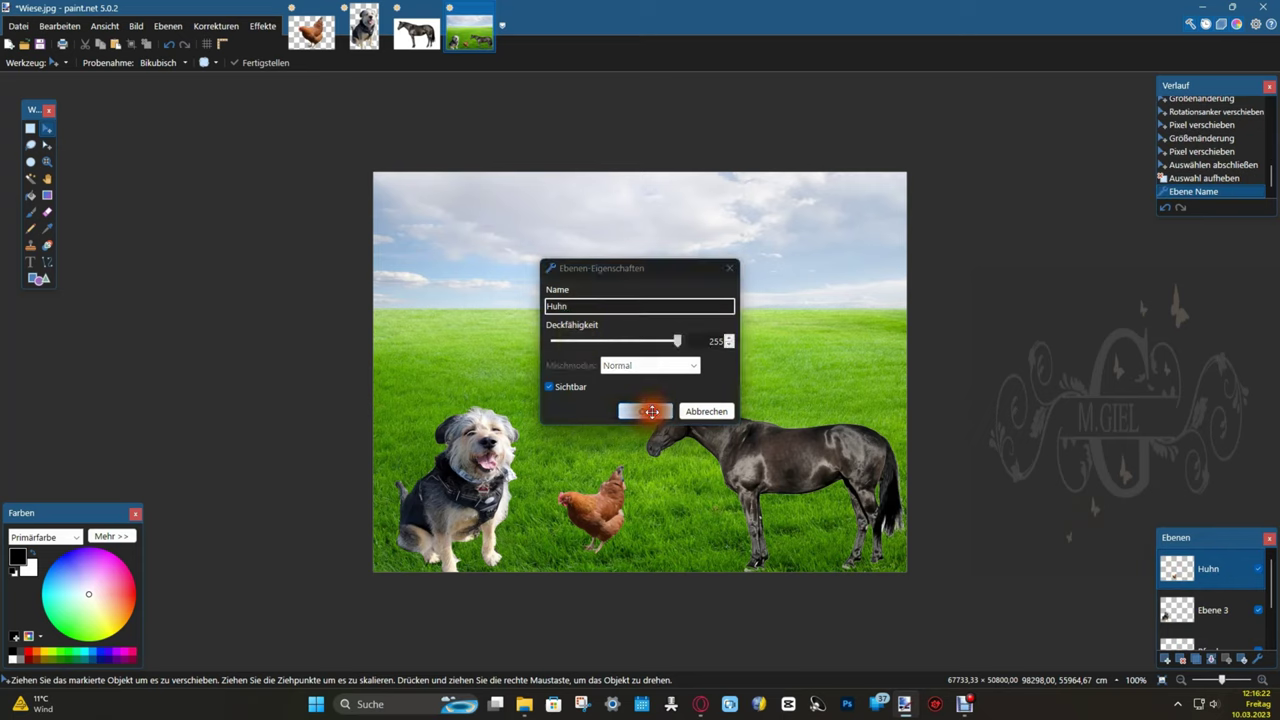
Step: Rename the dog's layer from Ebene 3 to Hund
click(1225, 590)
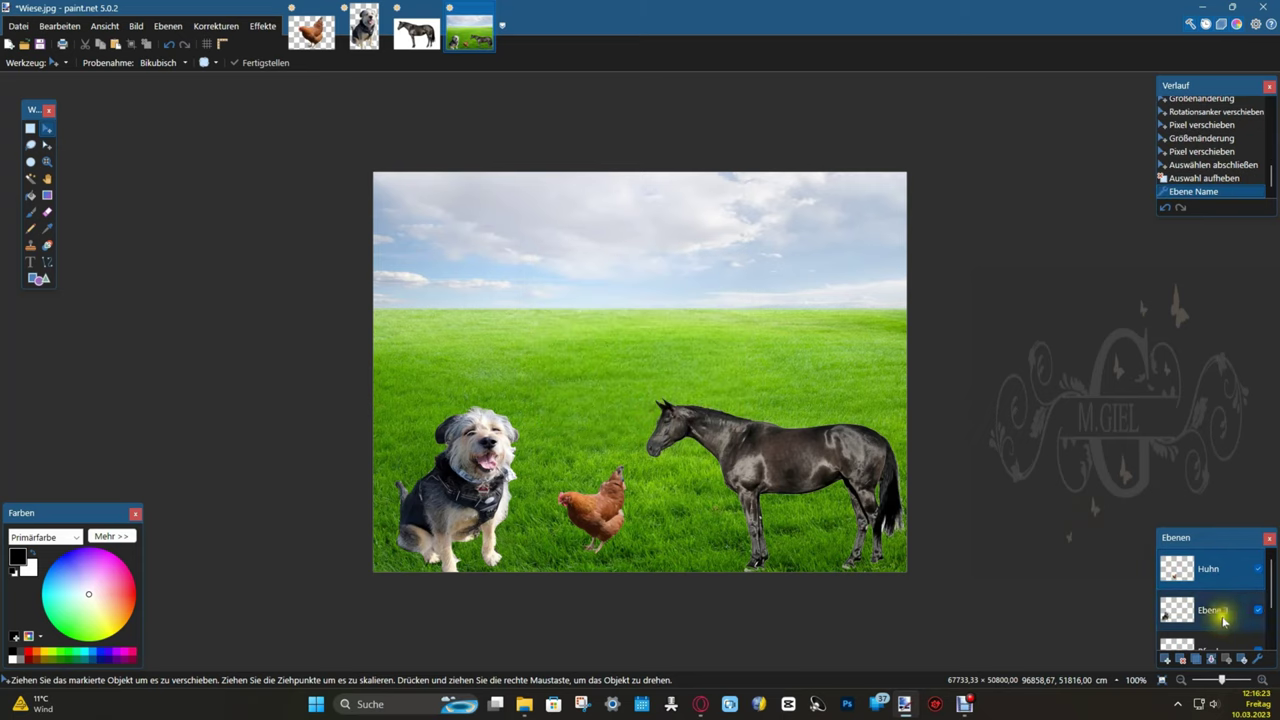
double_click(1216, 612)
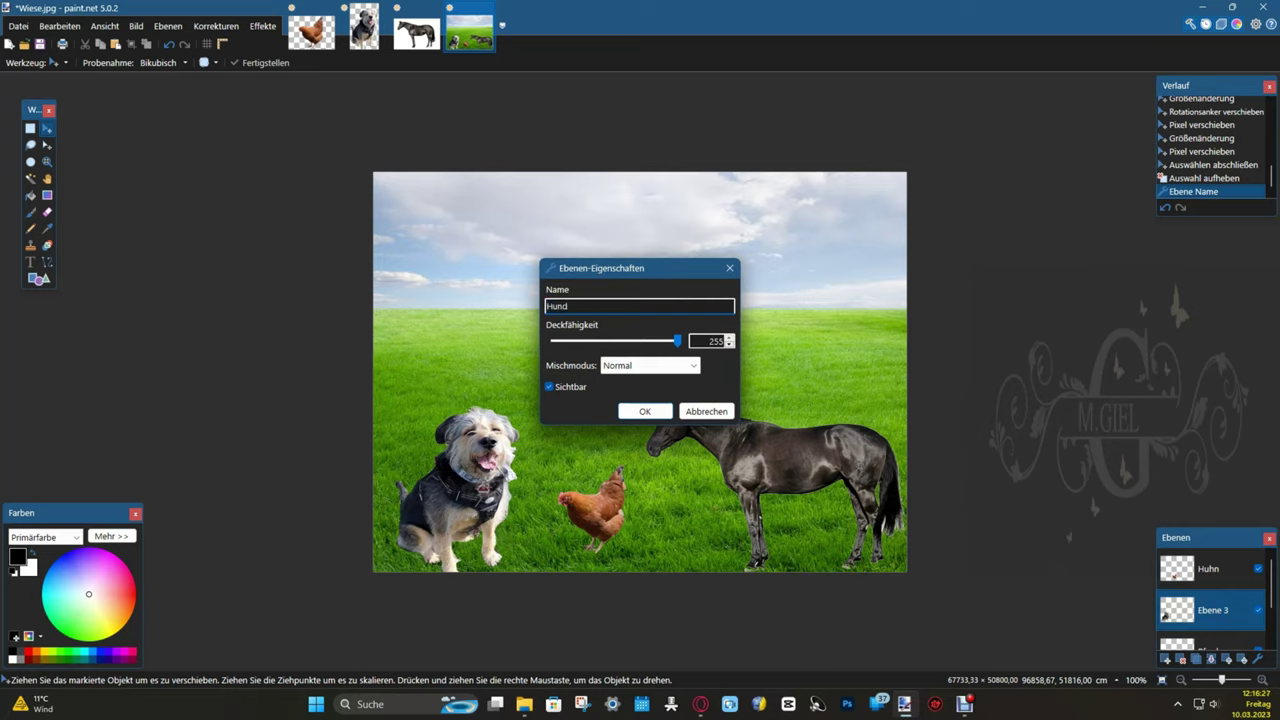
click(645, 410)
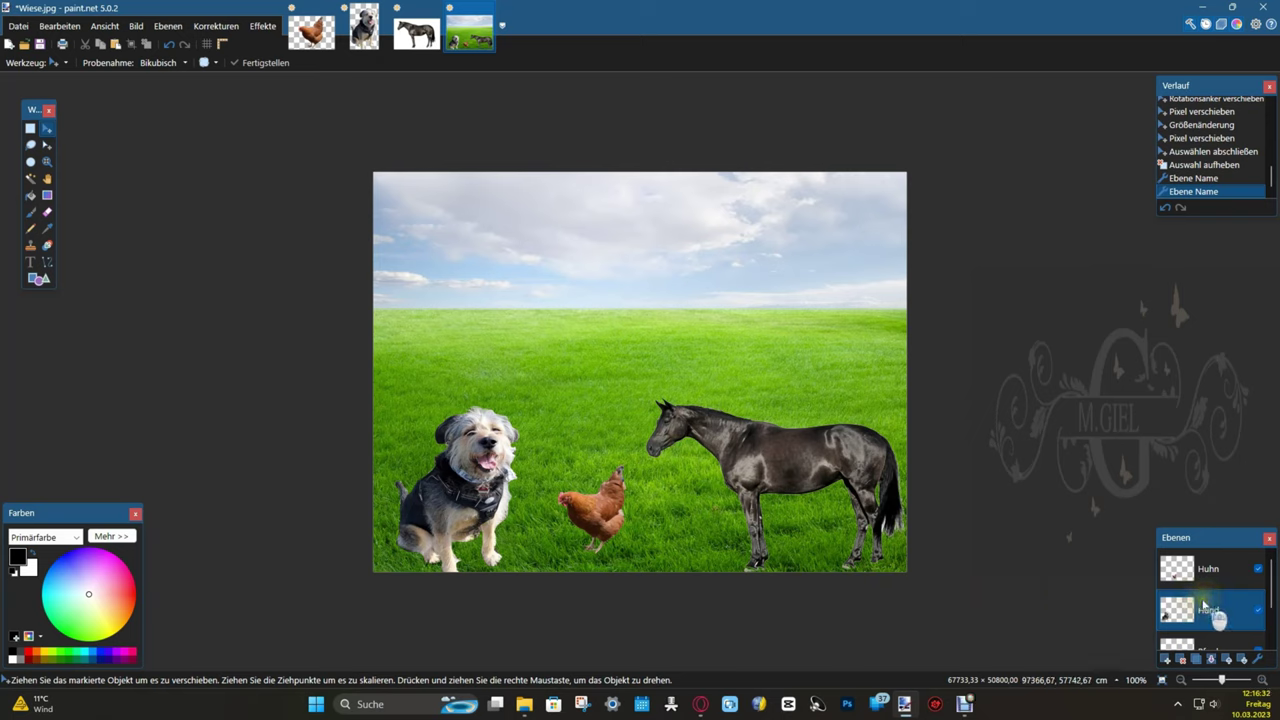
Step: Select everything on the Pferd layer and move the horse about 3556 cm left and 1355 cm up
scroll(1204, 604, down, 2)
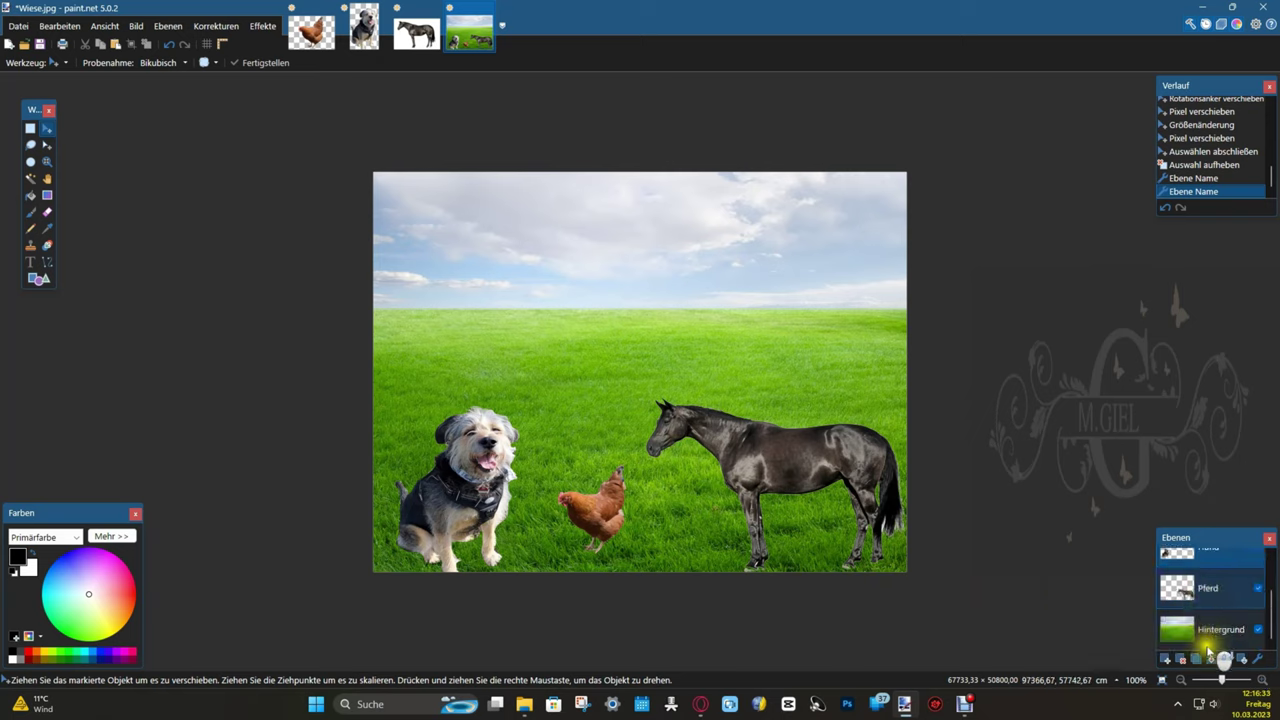
click(1208, 633)
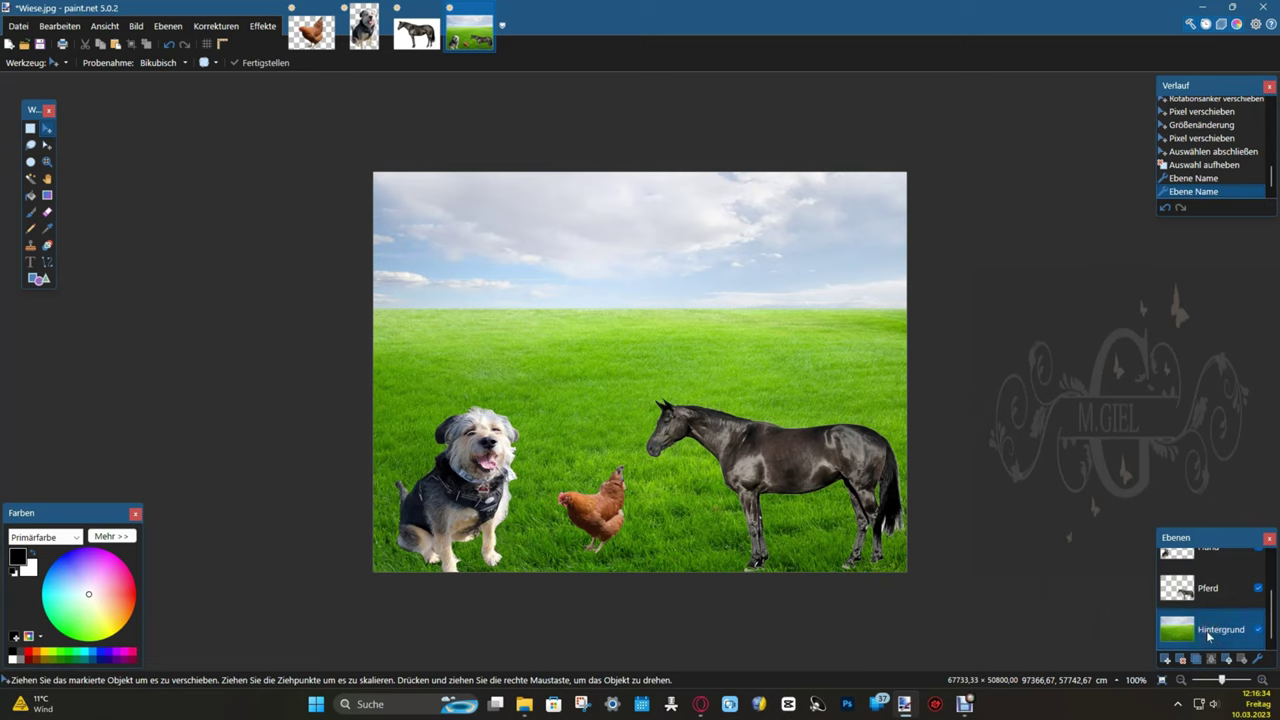
click(1213, 588)
click(1215, 588)
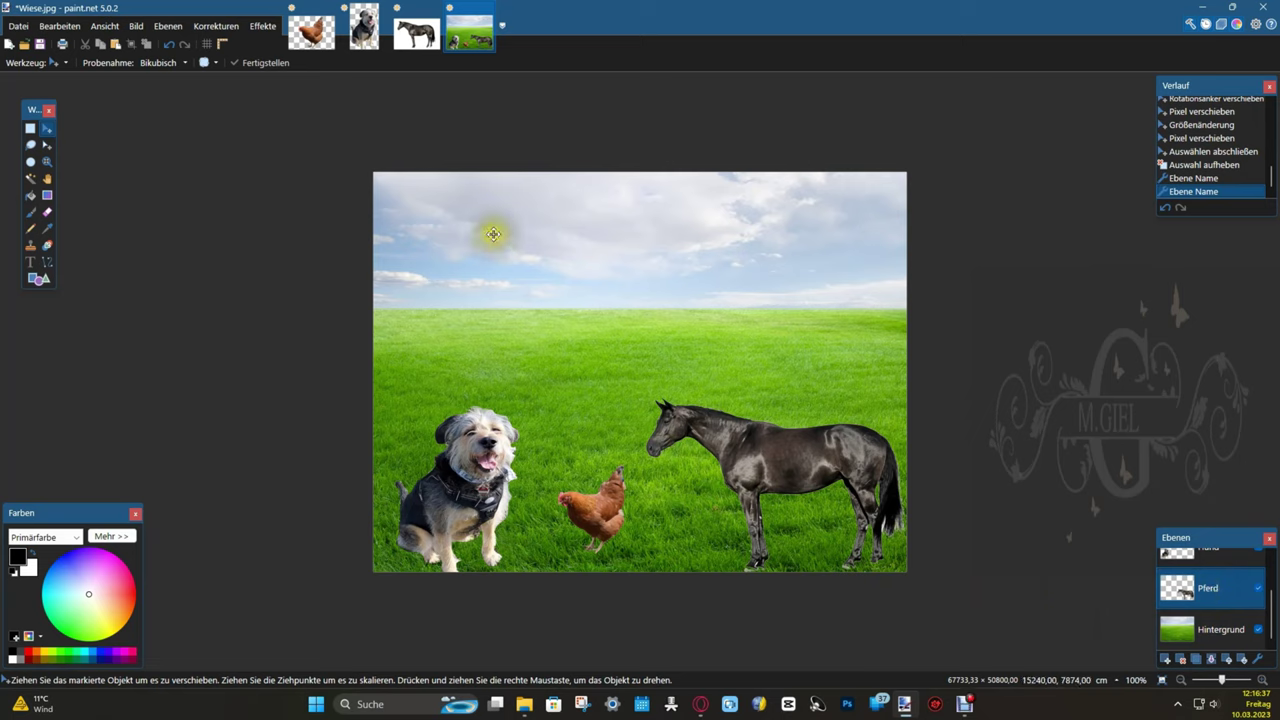
click(47, 128)
key(ctrl+a)
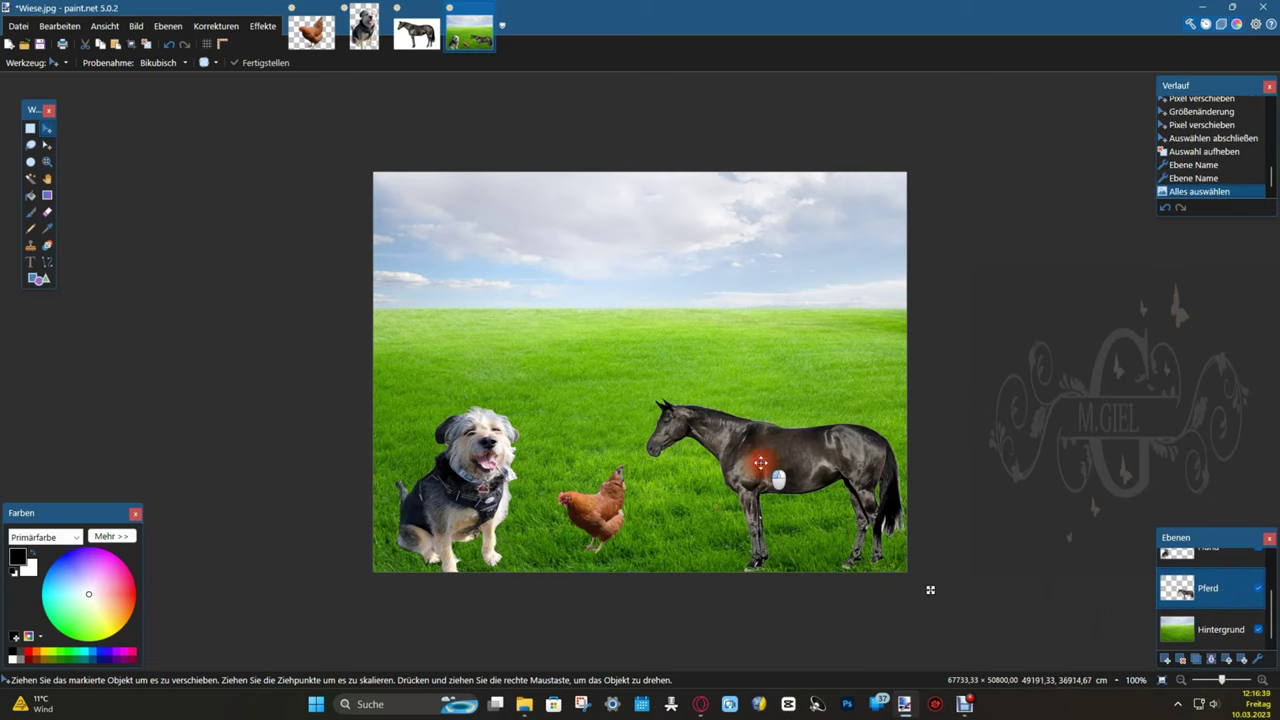
drag(760, 463, 731, 451)
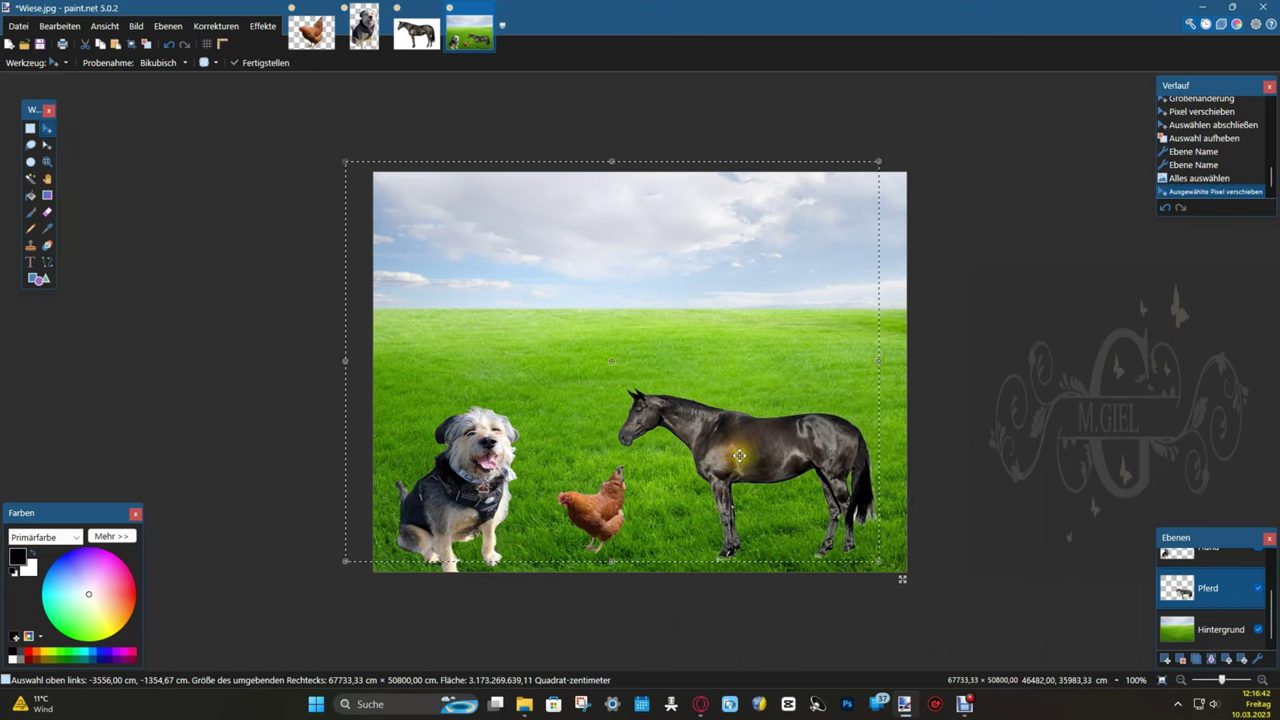
Step: Clear the horse's selection and shift the chicken on the Huhn layer about 339 cm left and 423 cm up, leaving nothing selected
click(1205, 552)
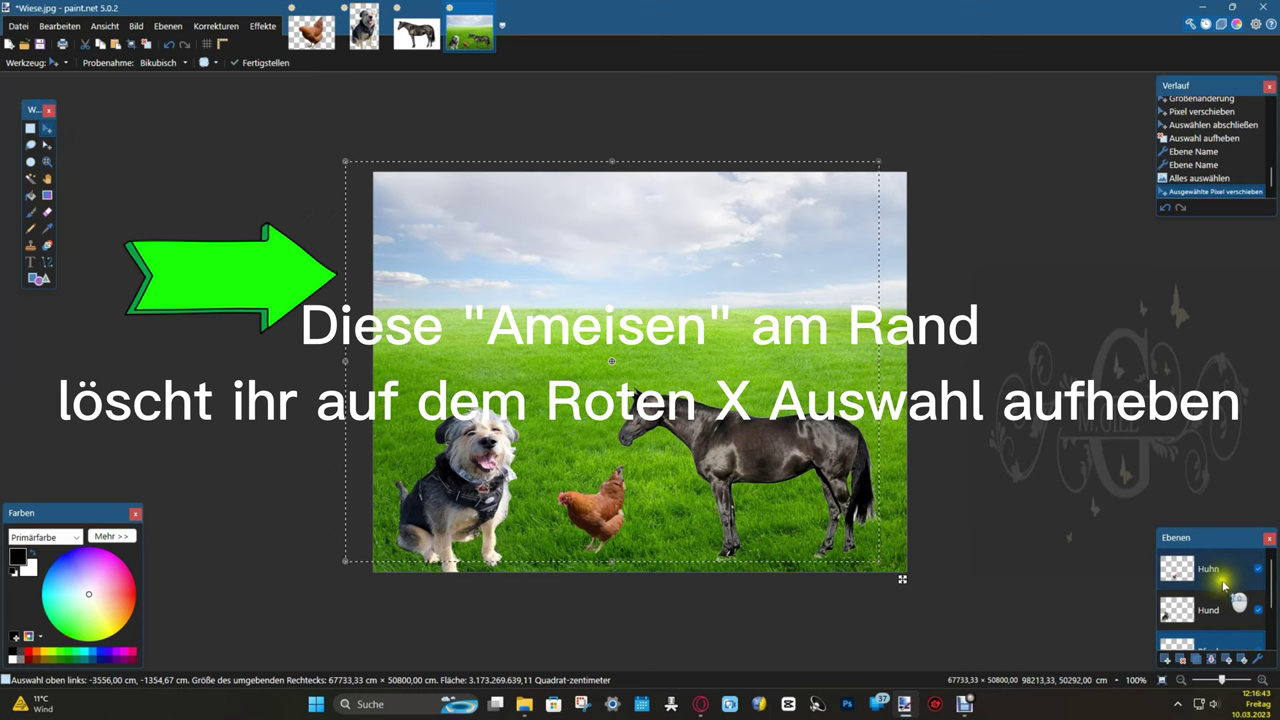
scroll(1206, 577, up, 1)
click(1206, 577)
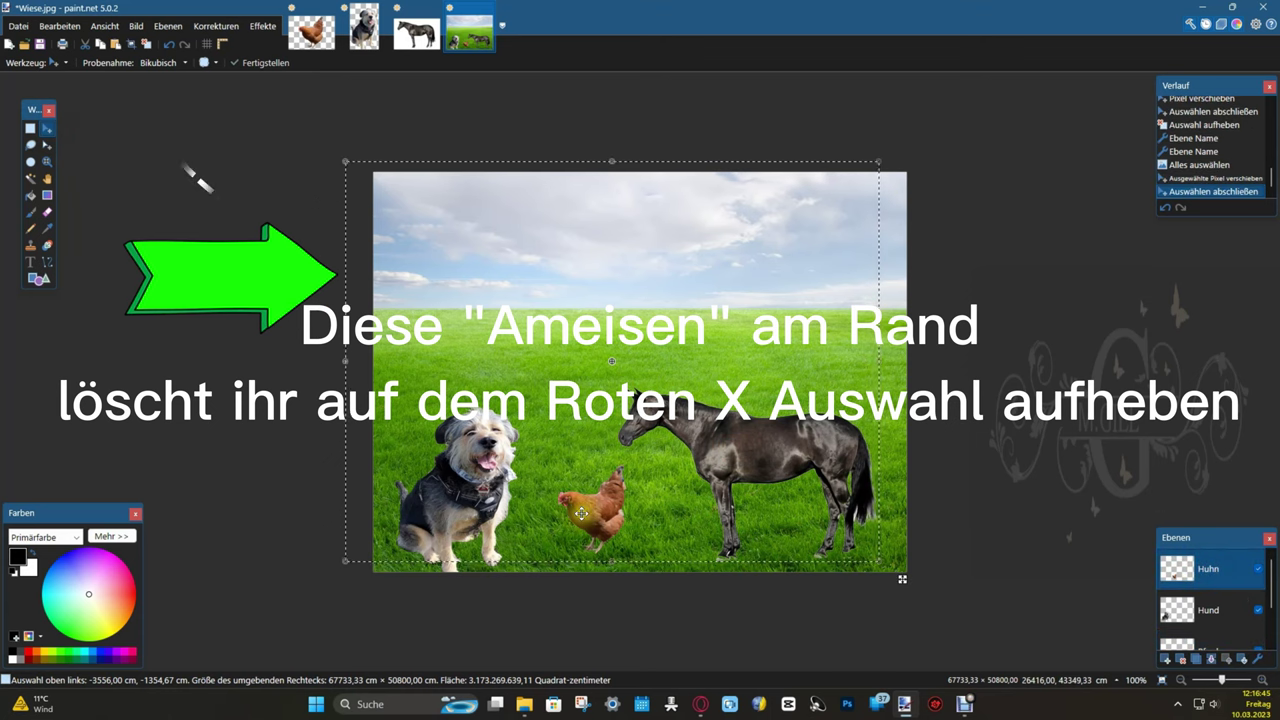
click(145, 45)
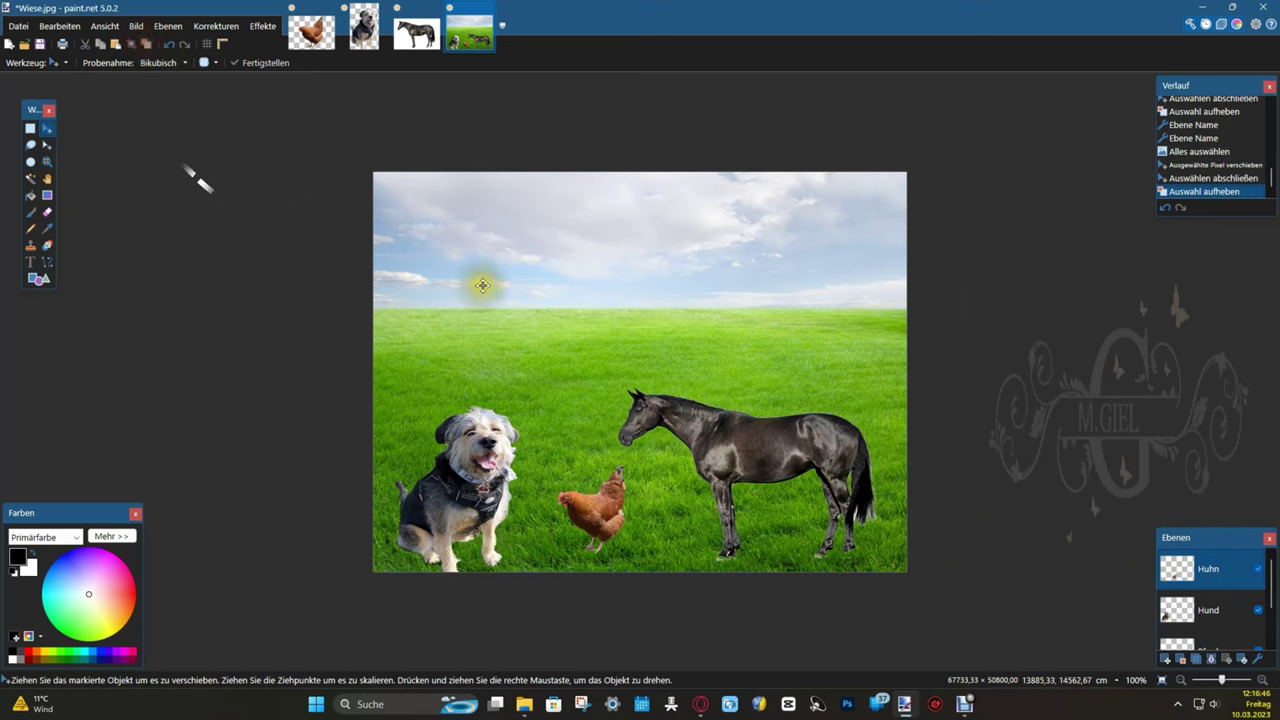
key(ctrl+a)
mouse_move(595, 513)
mouse_down()
mouse_move(568, 502)
mouse_move(616, 510)
mouse_move(591, 511)
mouse_up()
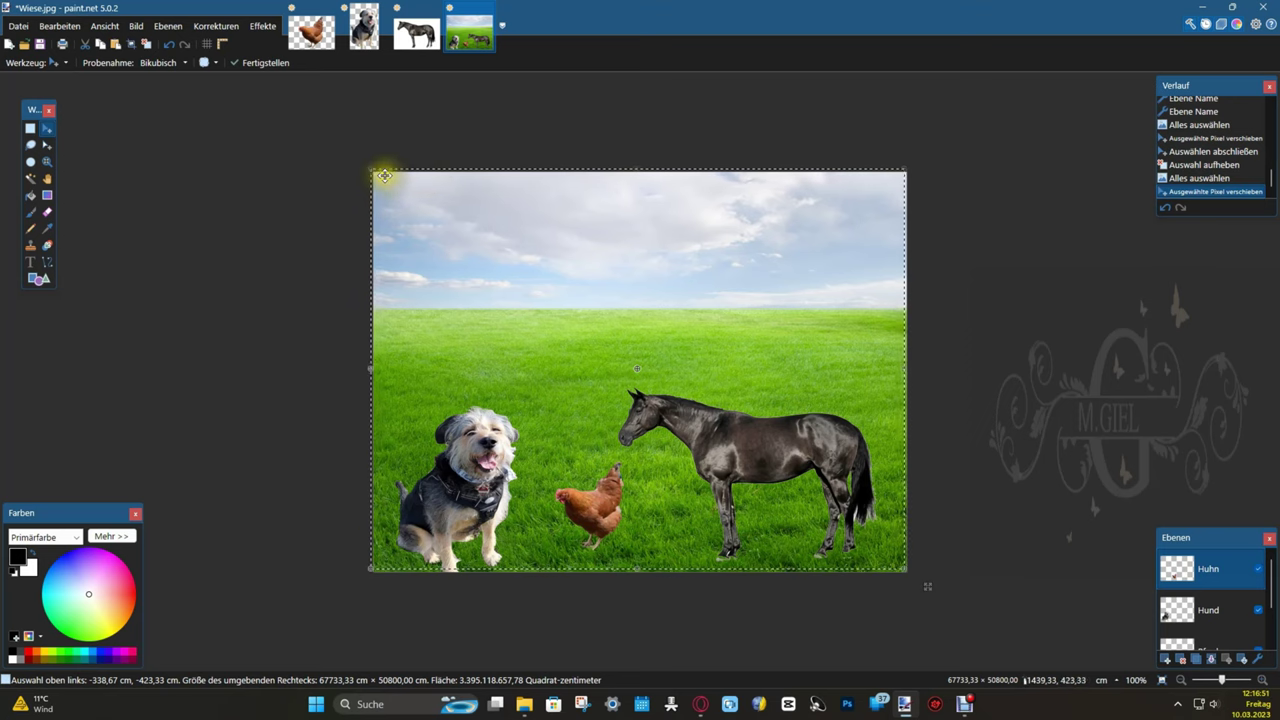
click(147, 45)
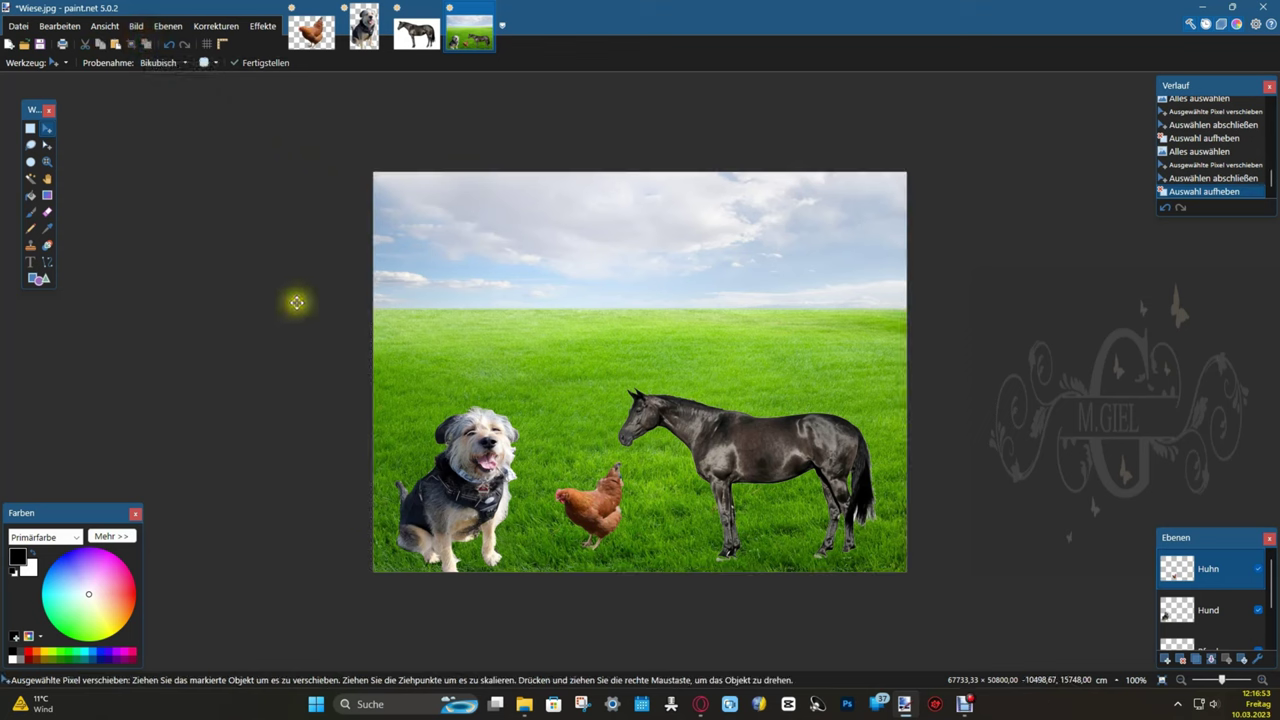
Step: Shift the dog on the Hund layer about 2286 cm right and 85 cm down and deselect it
drag(1175, 565, 1203, 585)
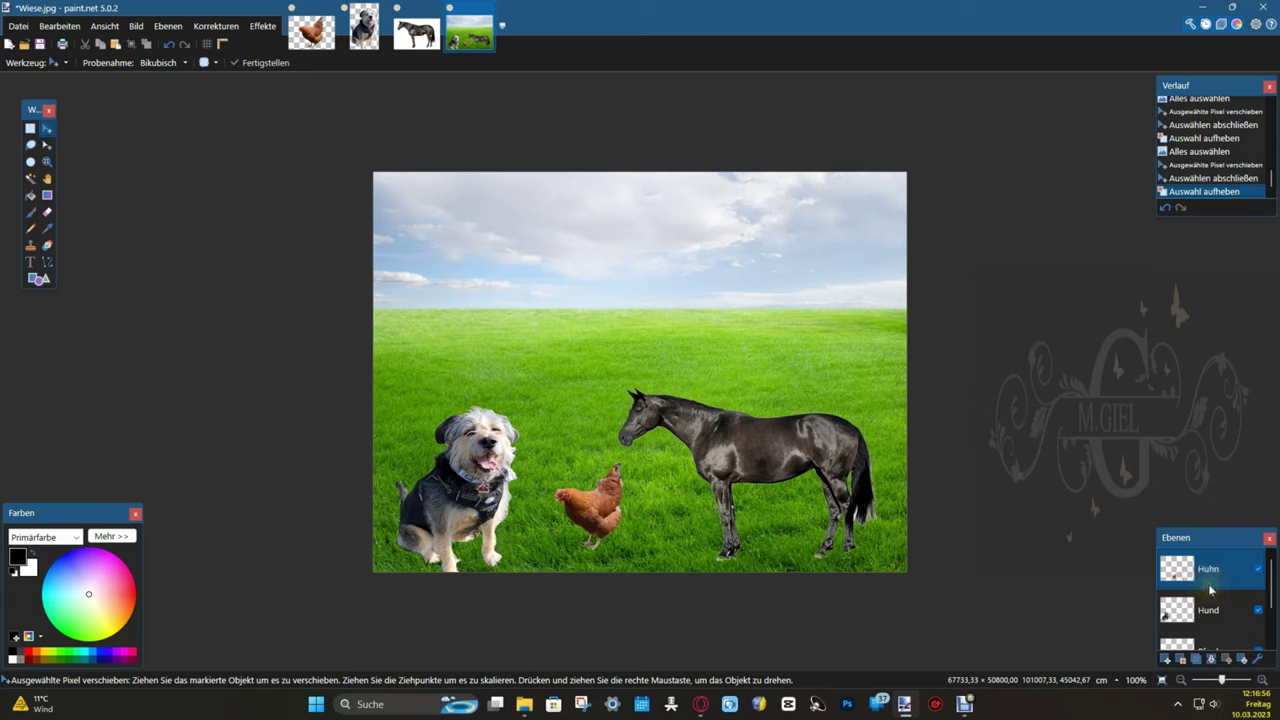
drag(1210, 590, 1203, 620)
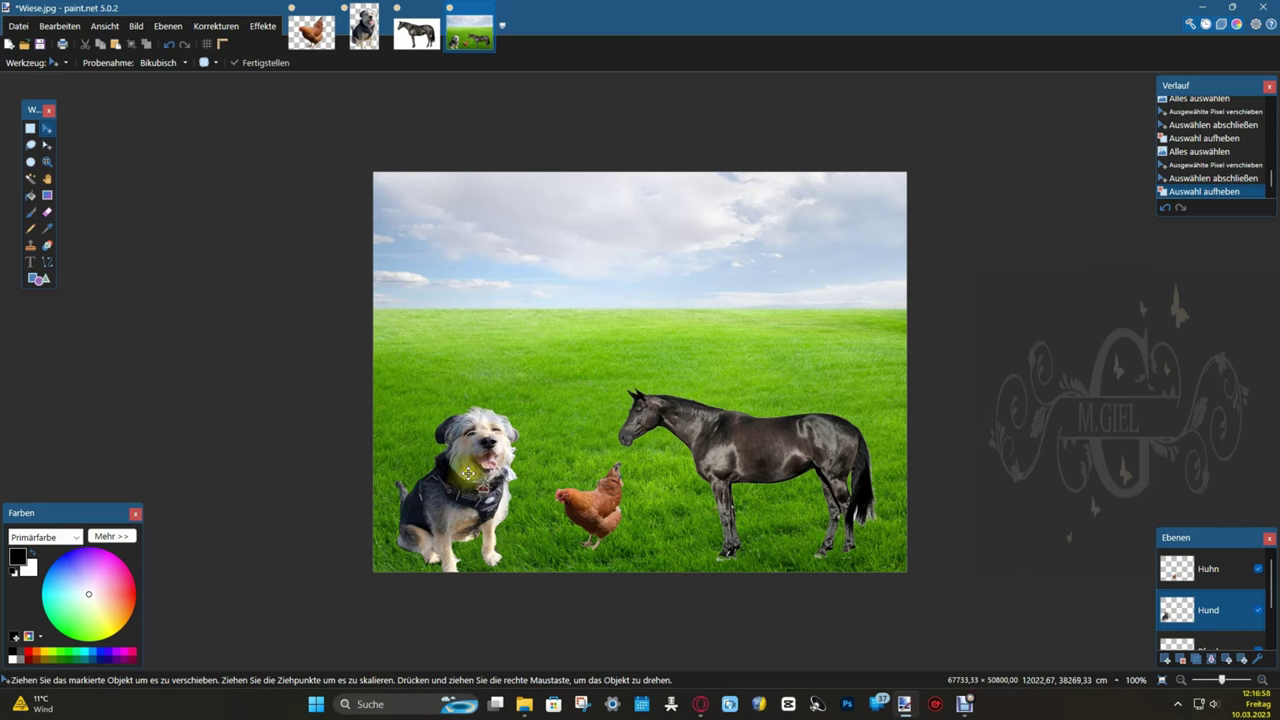
key(ctrl+a)
mouse_move(465, 473)
mouse_down()
mouse_move(482, 428)
mouse_move(486, 474)
mouse_up()
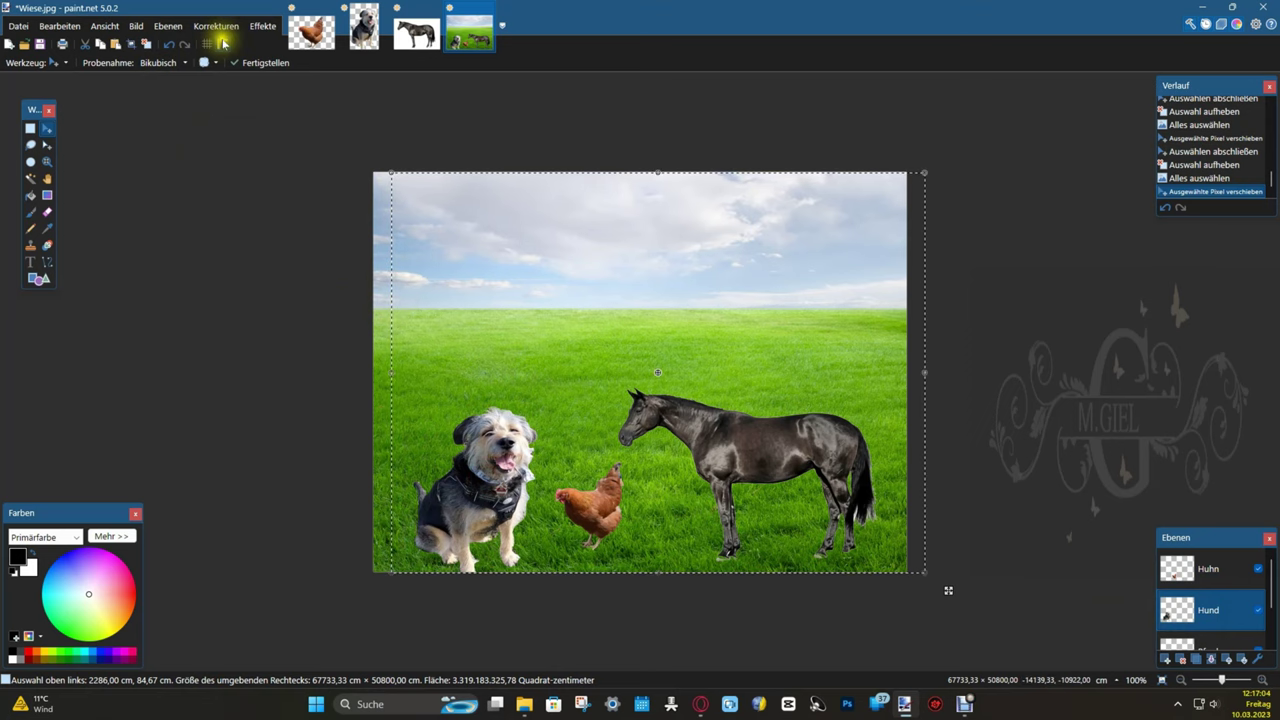
click(146, 44)
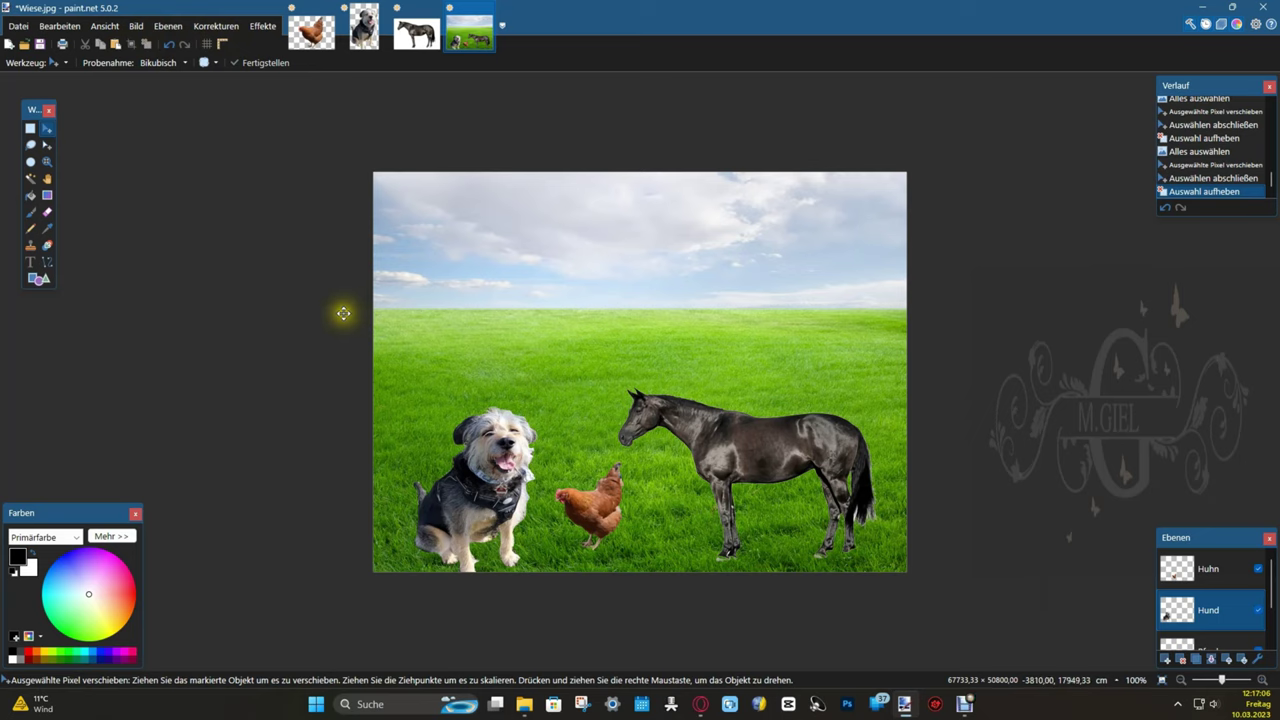
Step: Save the layered montage as "fertiges bild" in the paint.net (*.pdn) format in the Paint.net folder
click(19, 27)
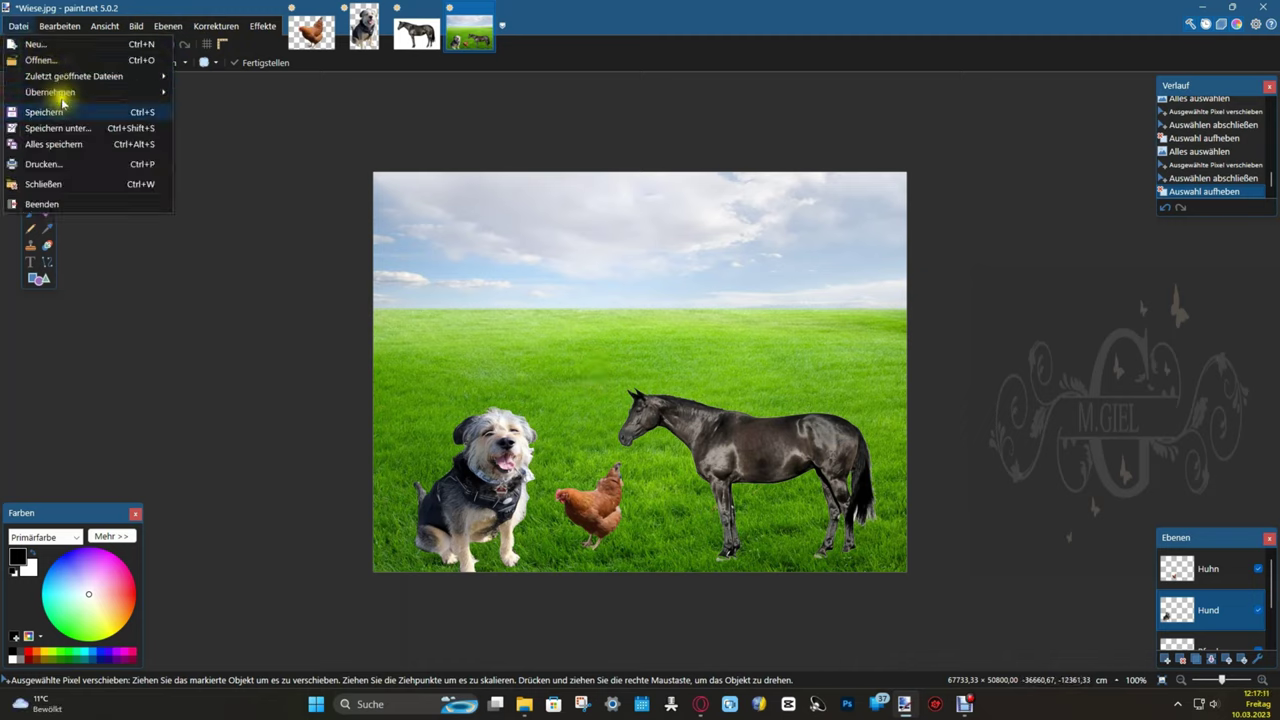
click(72, 130)
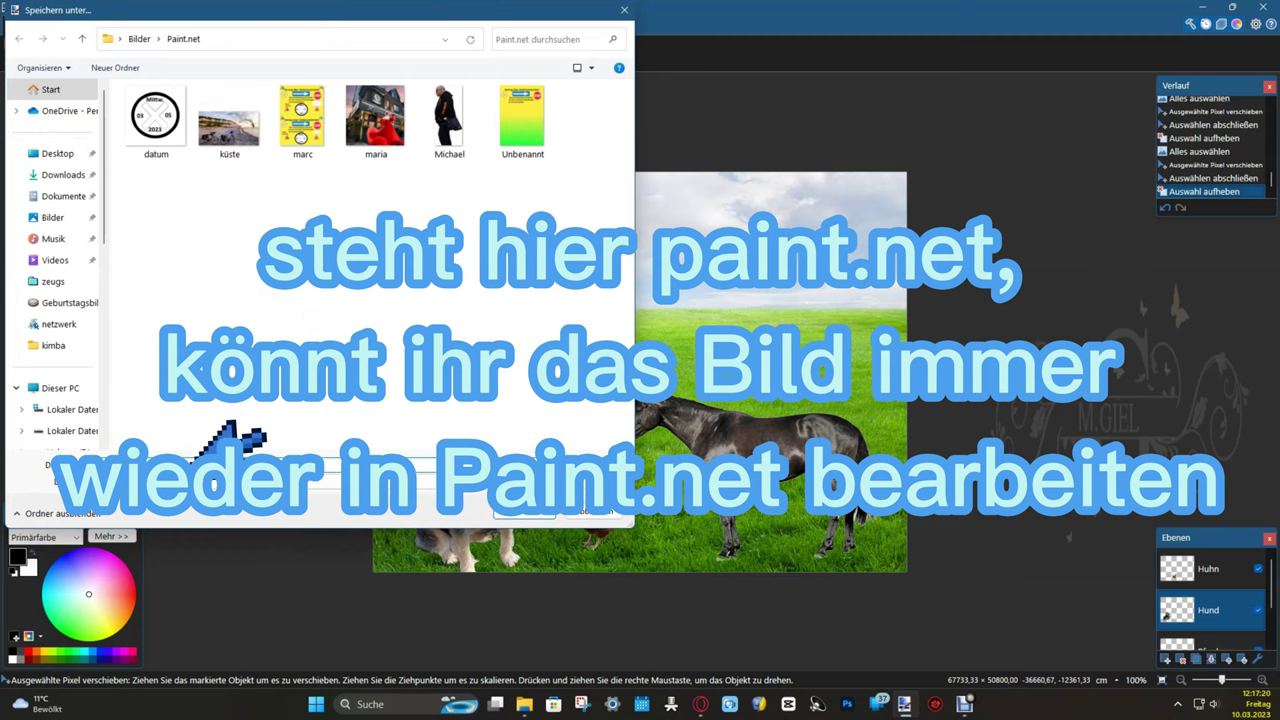
text(bild)
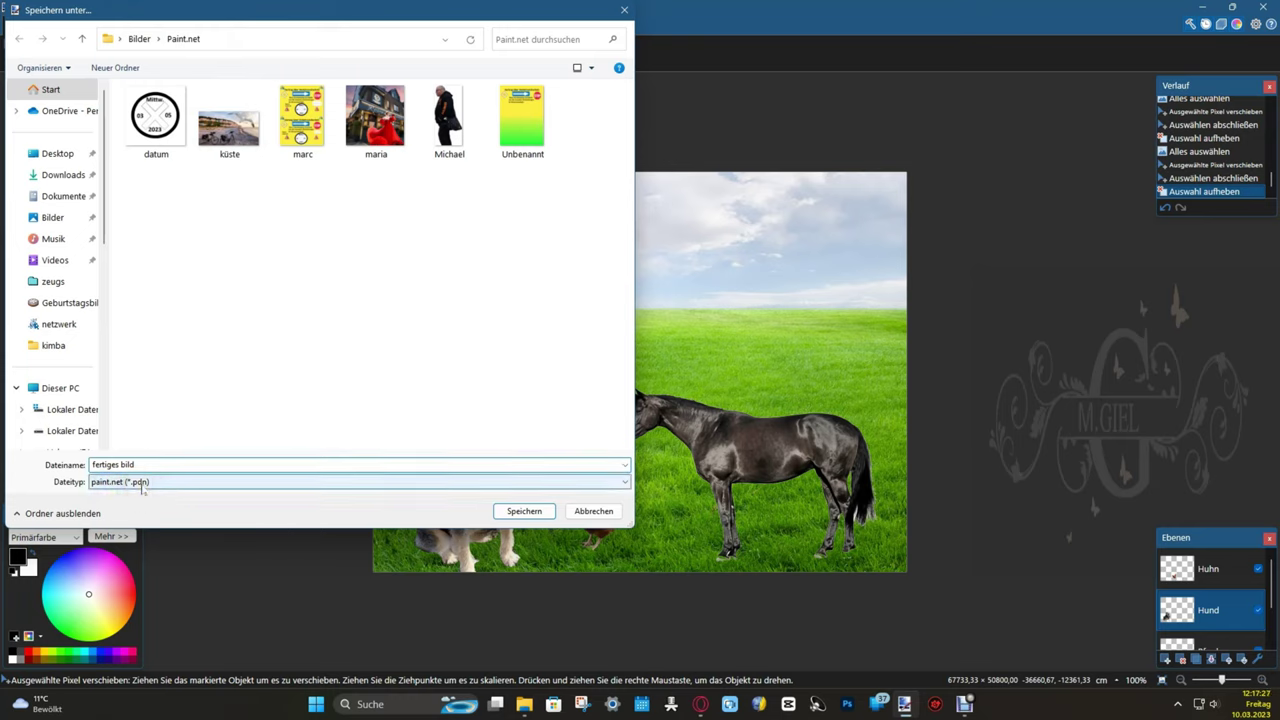
click(524, 511)
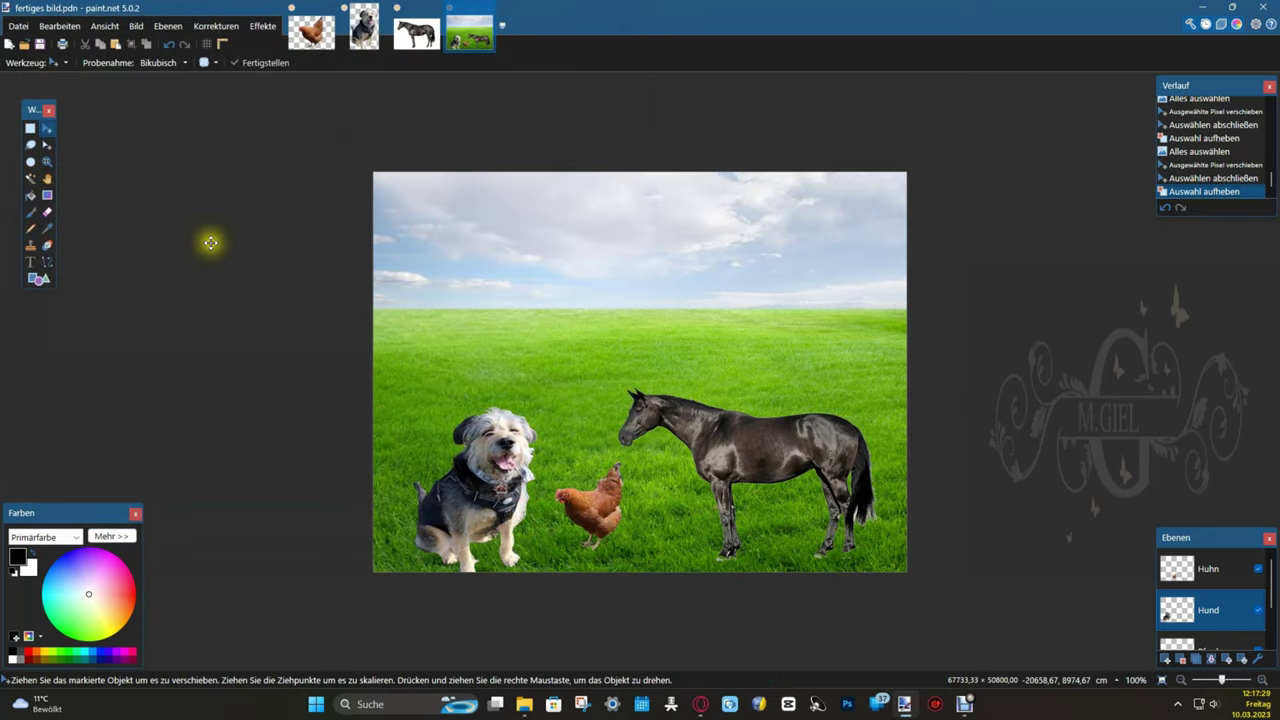
Step: Save a JPEG version of the montage as "fertiges bild" at quality 100, flattening it to a single layer
click(15, 27)
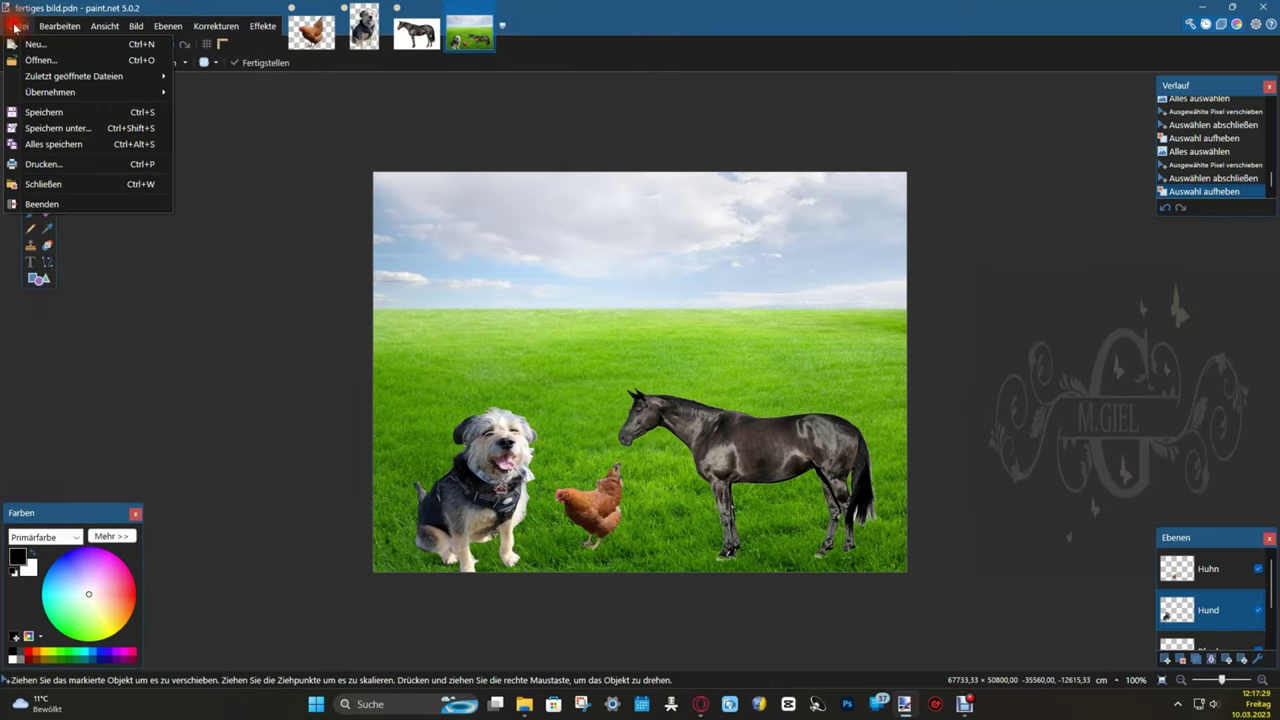
click(71, 128)
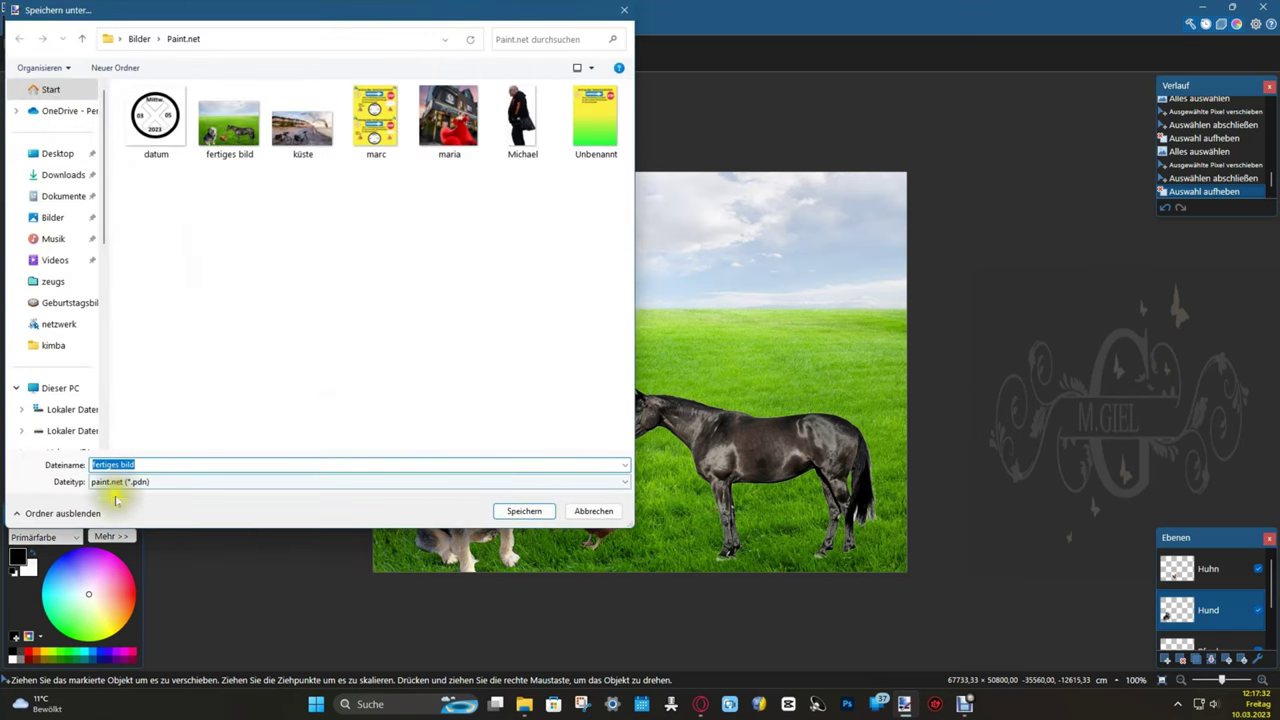
click(350, 484)
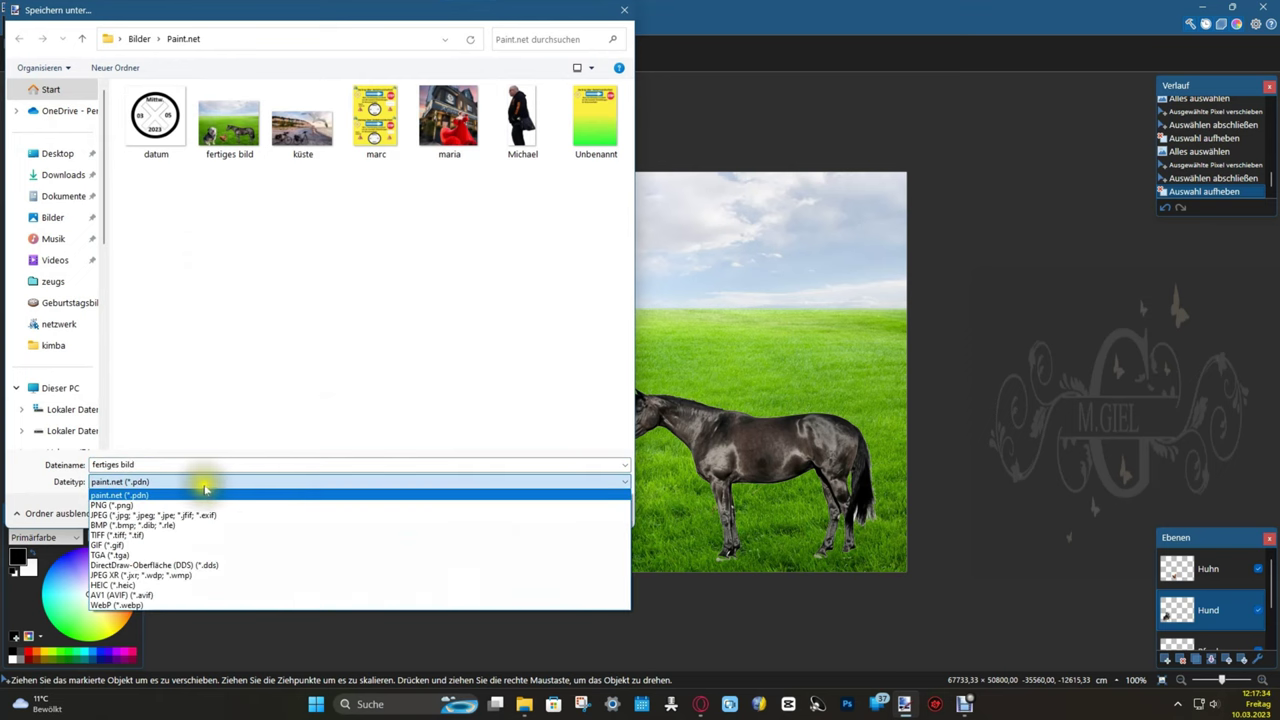
click(120, 515)
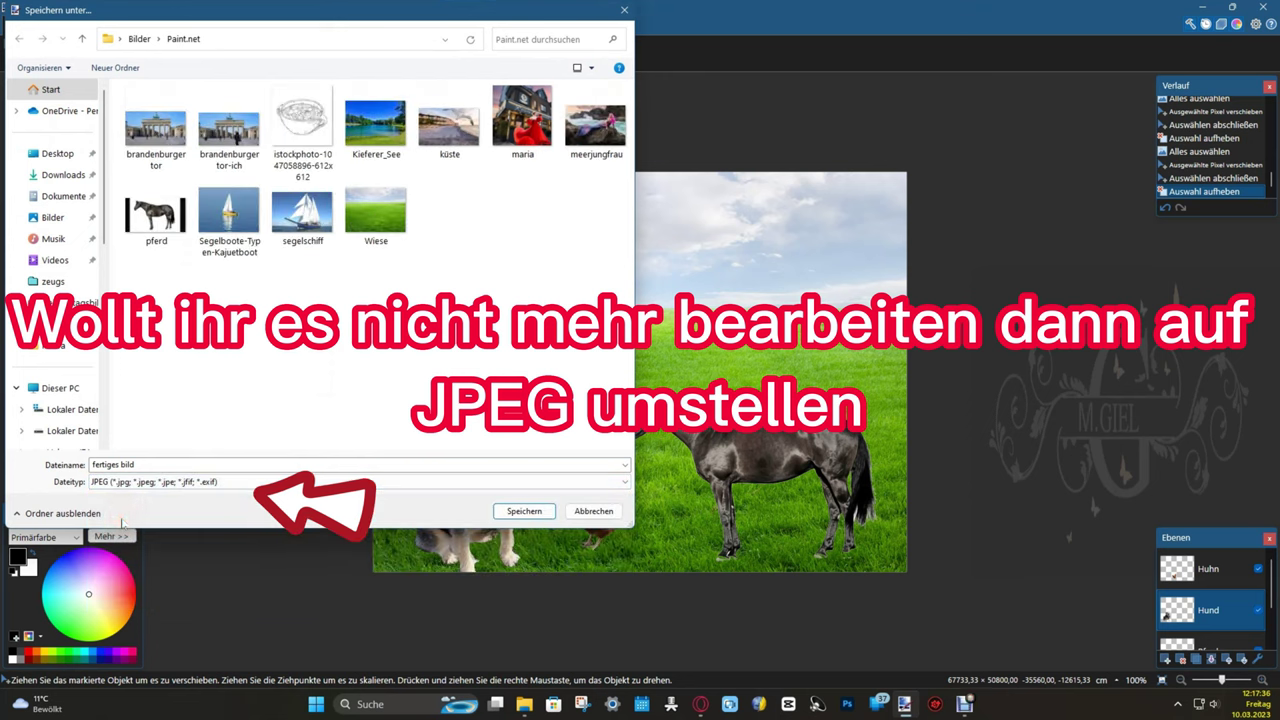
click(150, 464)
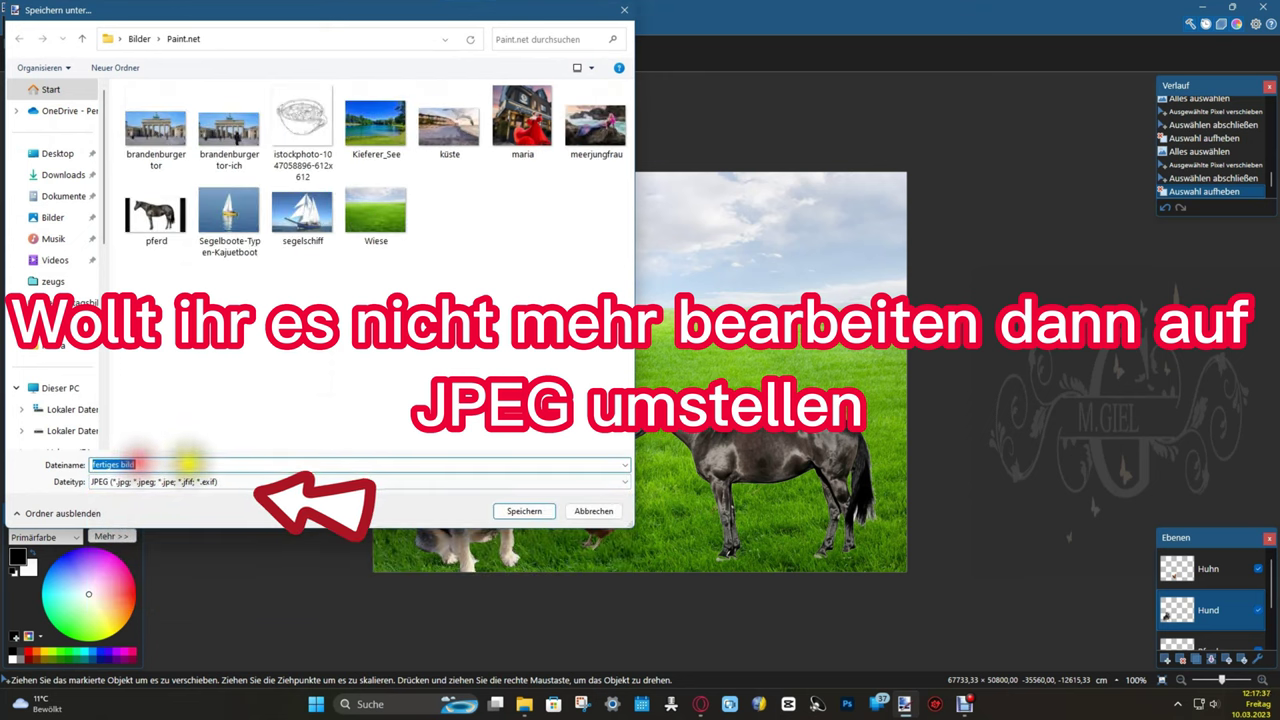
click(524, 511)
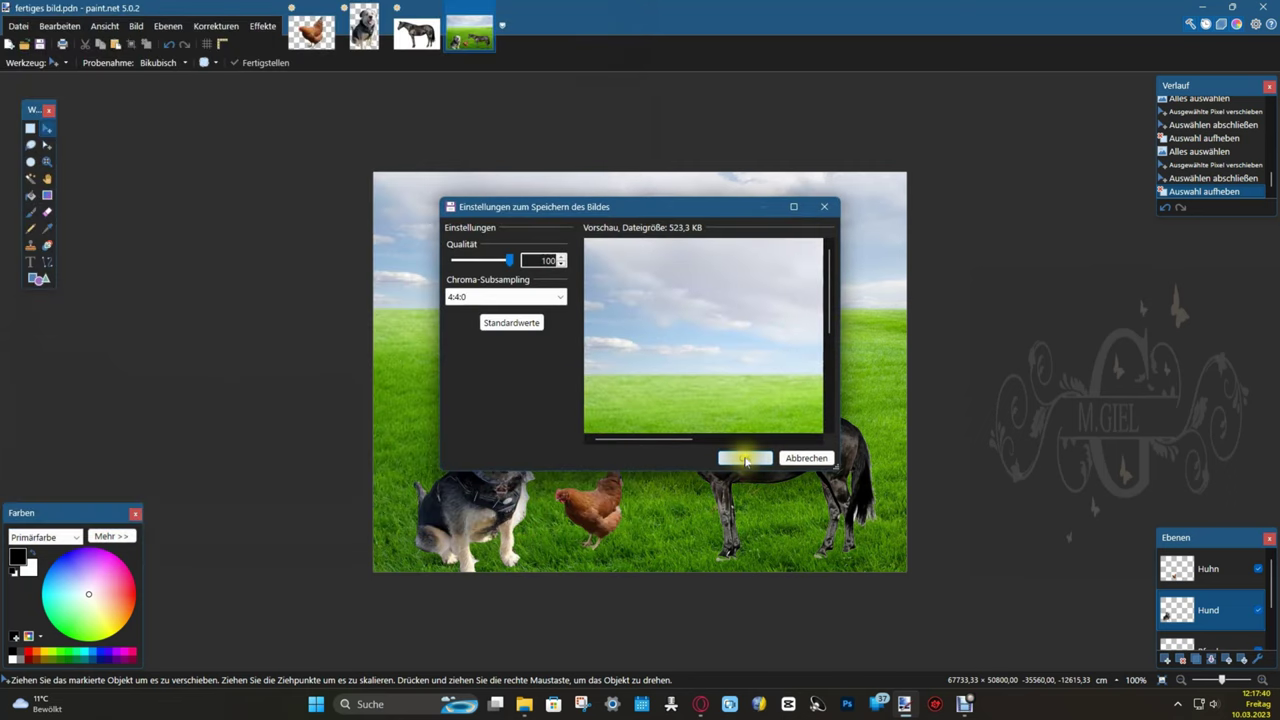
click(744, 458)
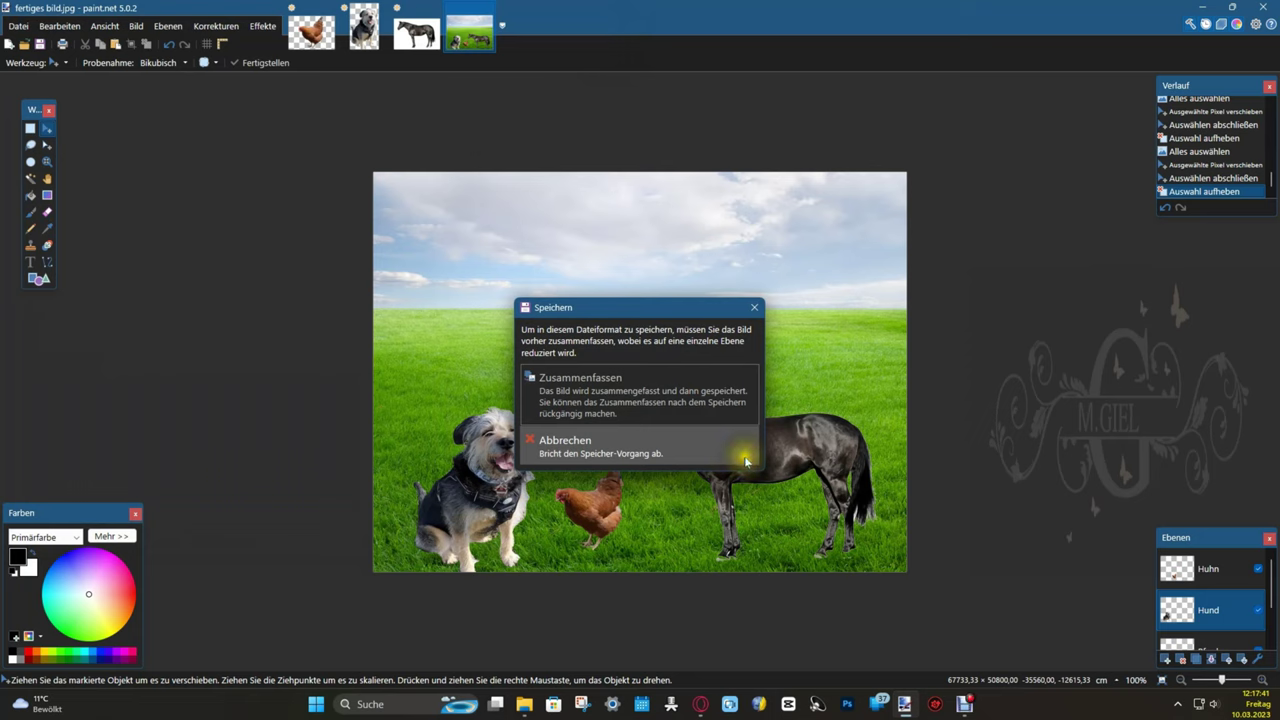
click(621, 395)
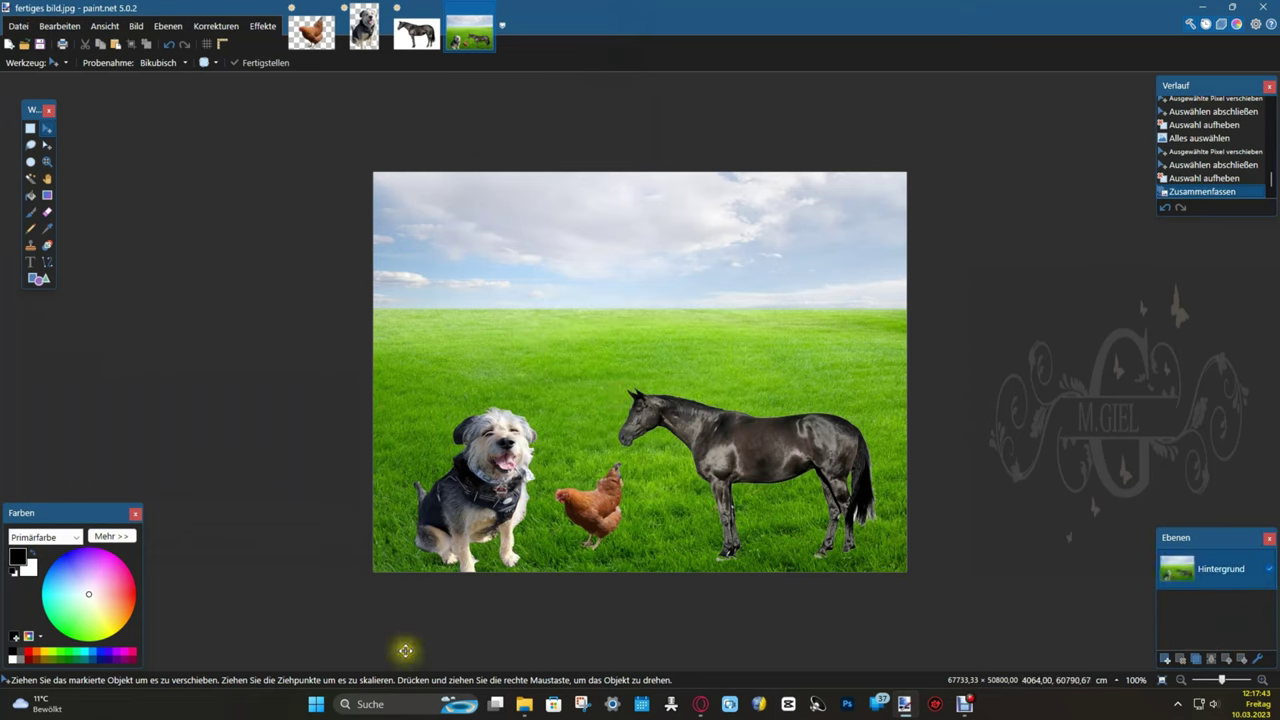
Step: Switch to File Explorer and view the Paint.net folder's files as extra large icons
click(525, 705)
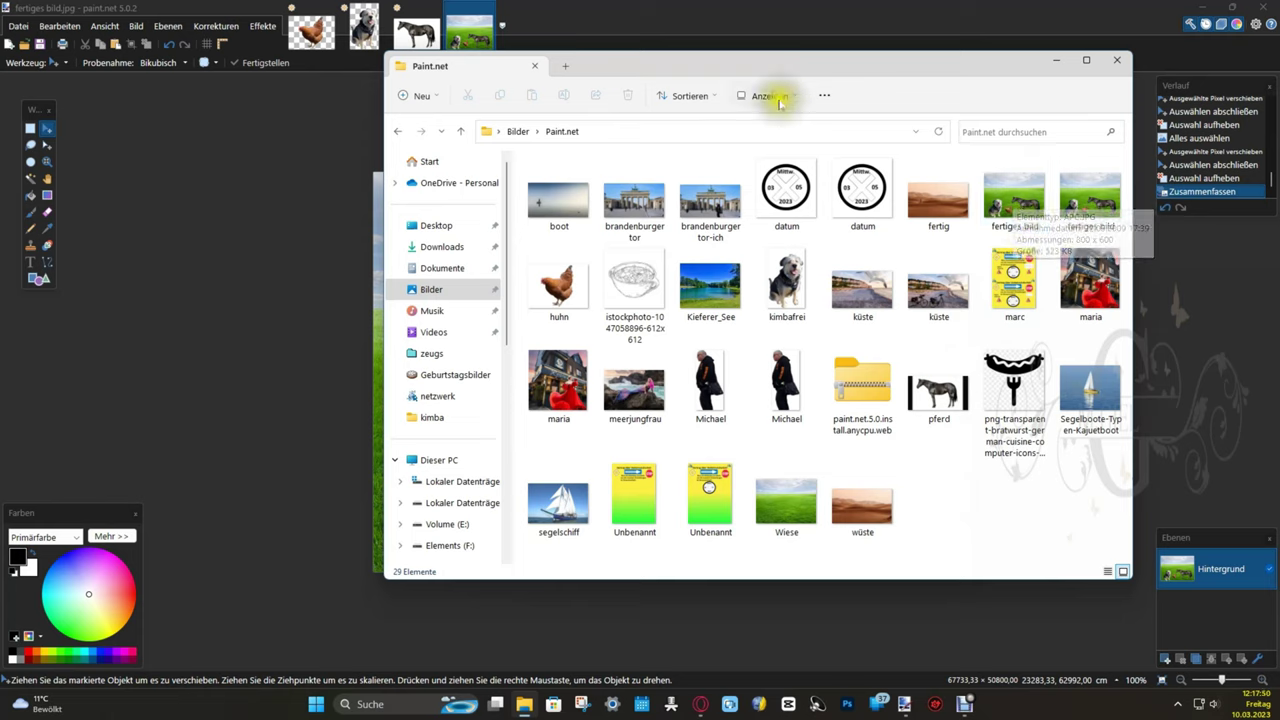
click(776, 100)
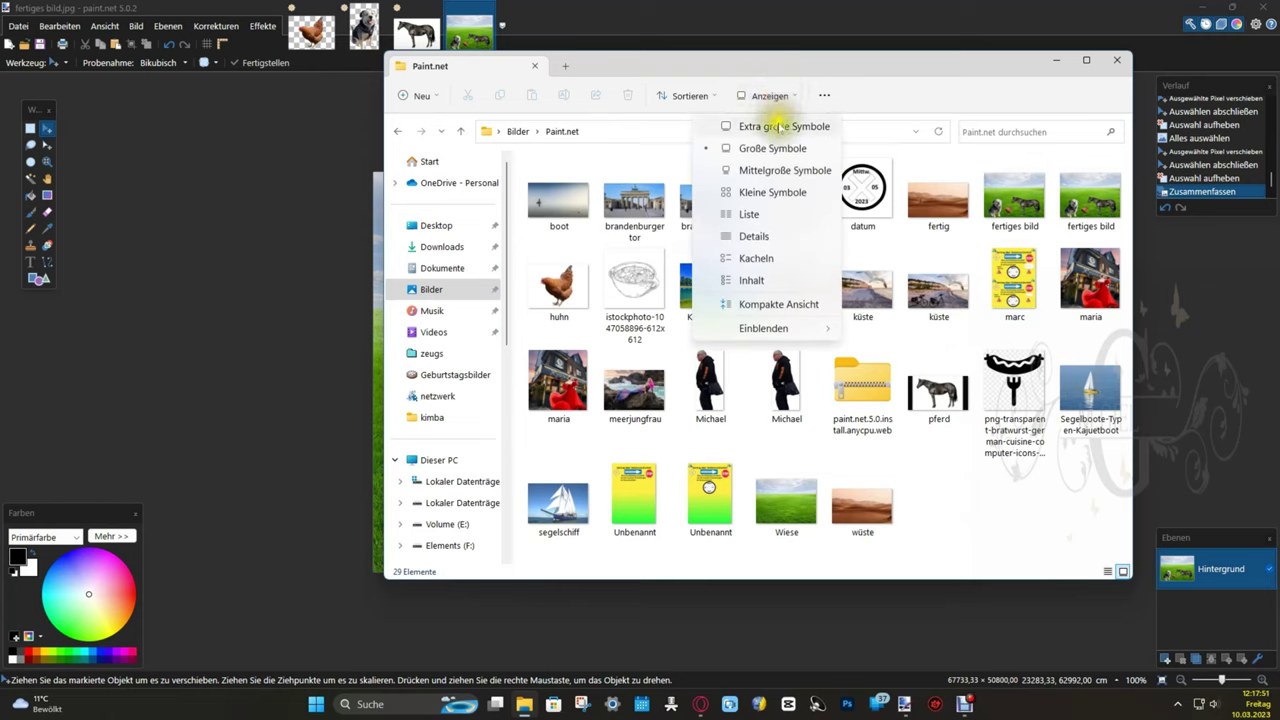
click(780, 126)
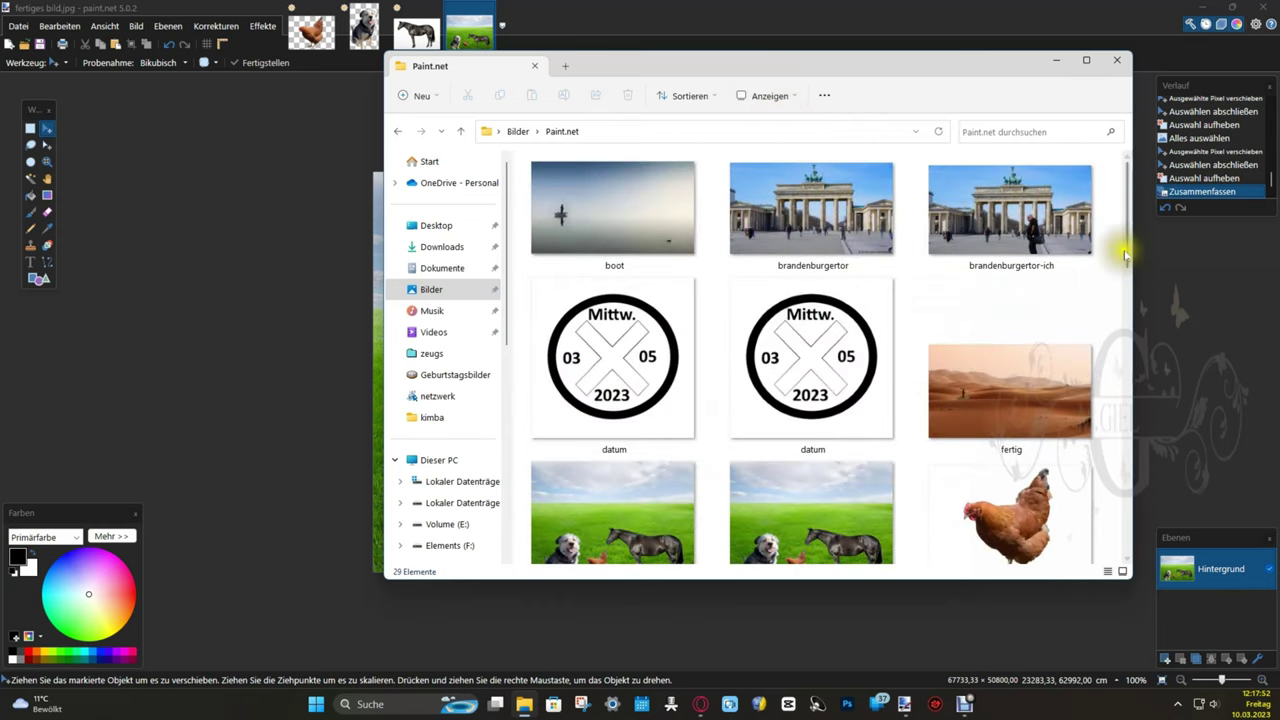